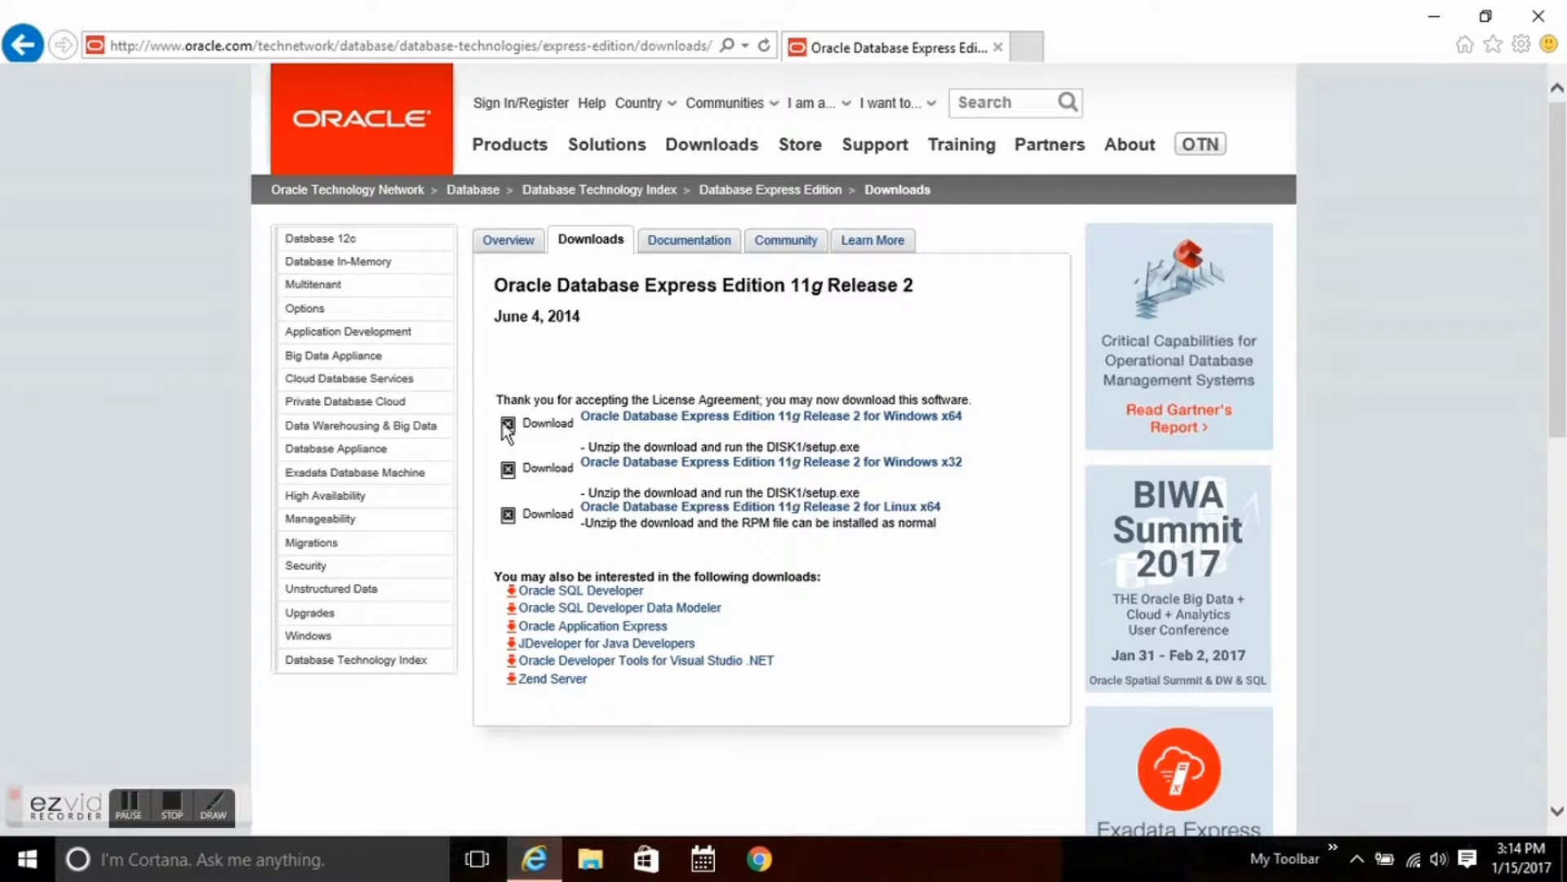
Request the Oracle Database Express Edition 11g Release 2 download for Windows x64.
{"action": "left_click", "coordinate": [623, 424]}
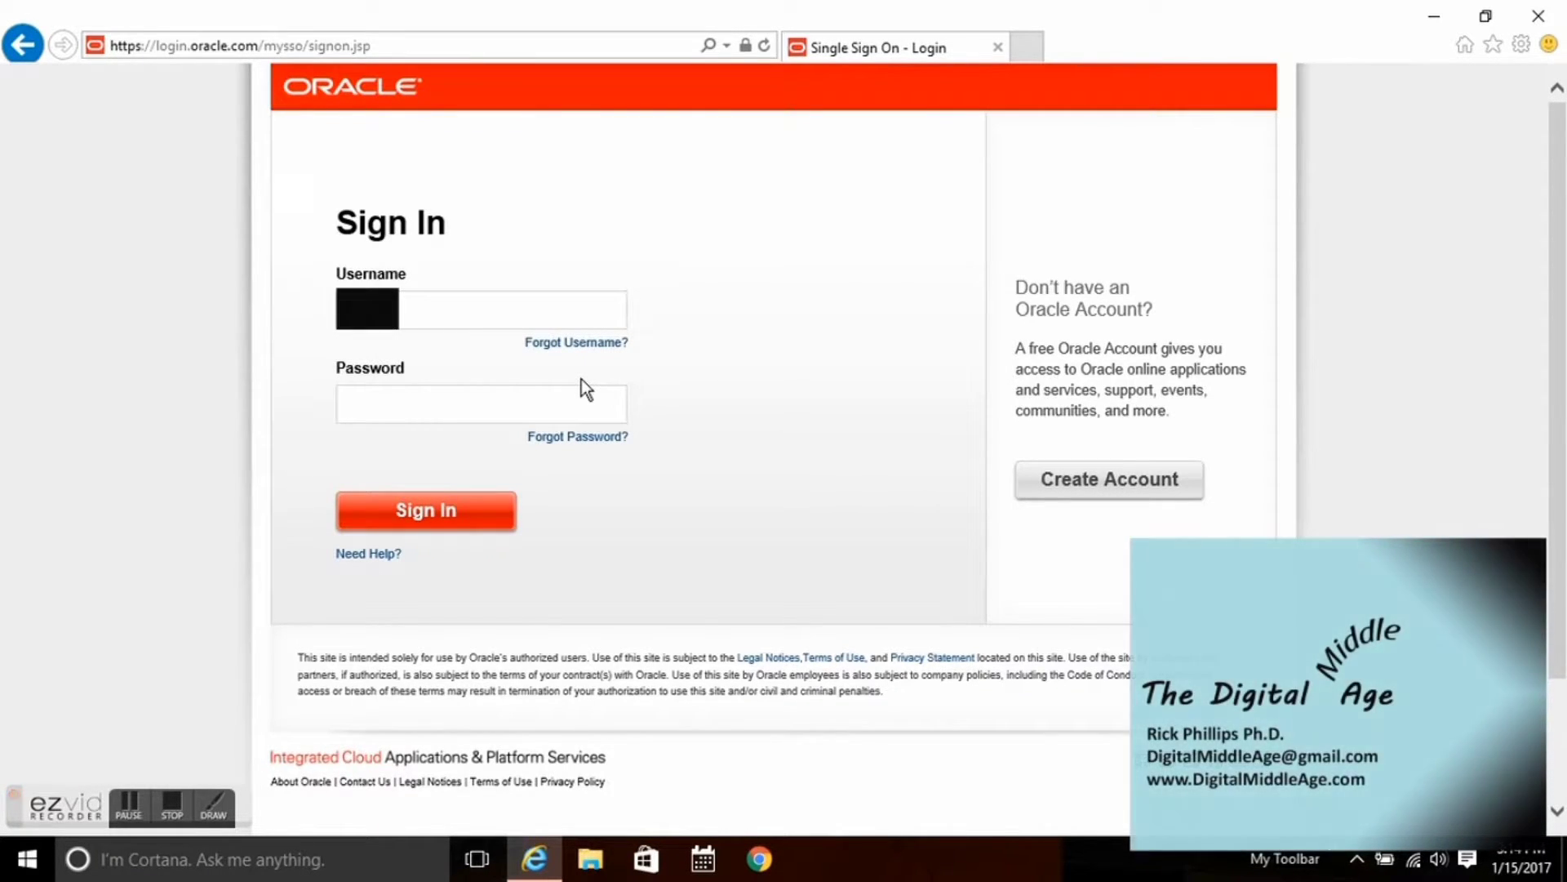
Sign in with the Oracle account username and password and save OracleXE112_Win64.zip.
{"action": "type", "text": "*"}
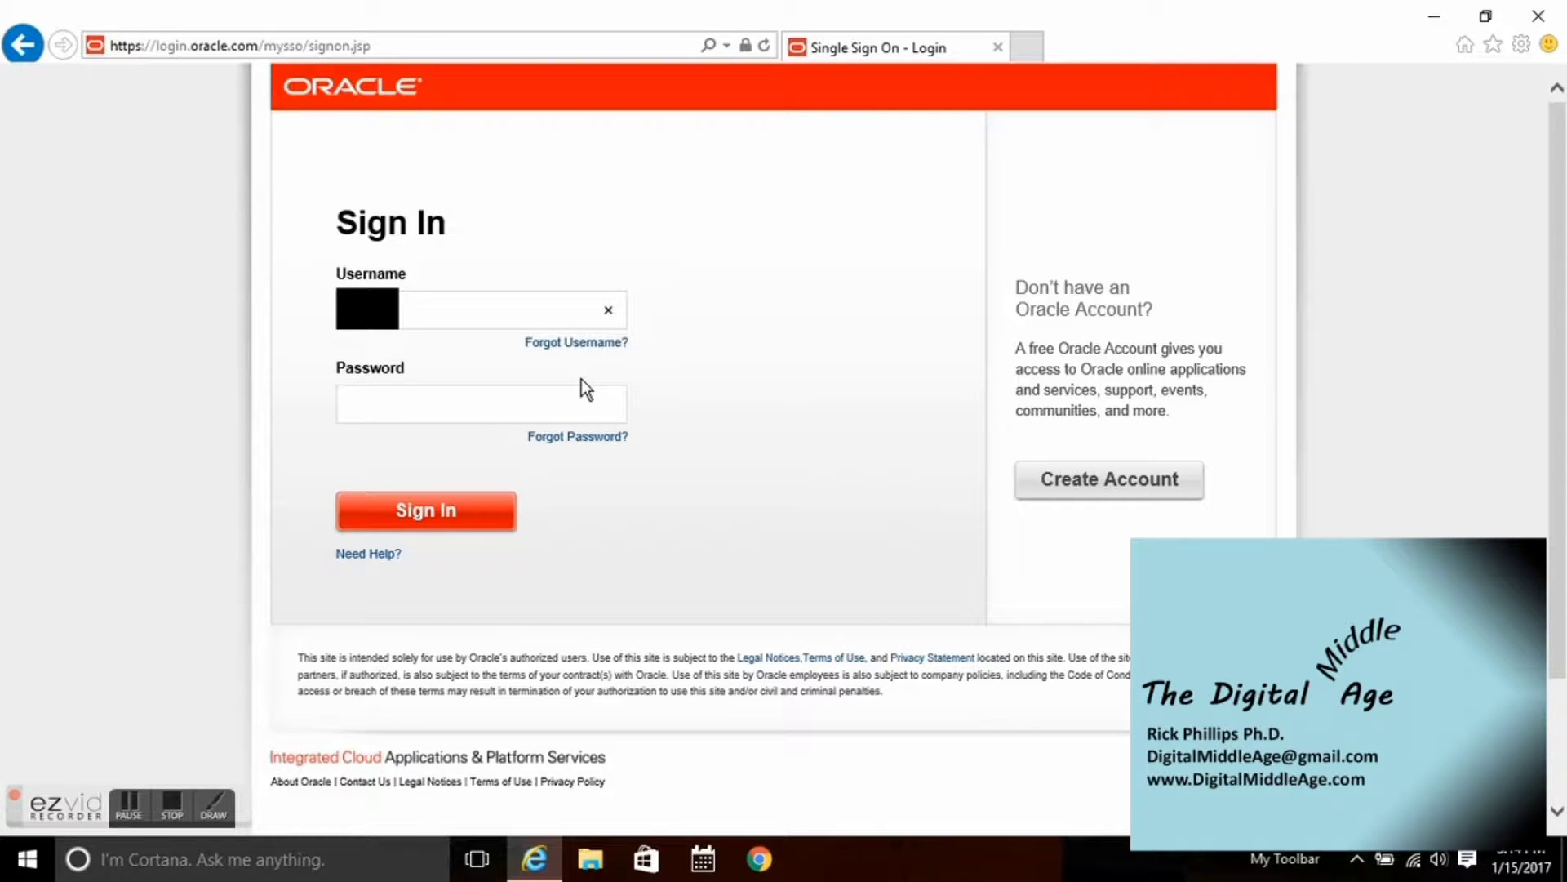
{"action": "type", "text": "@g"}
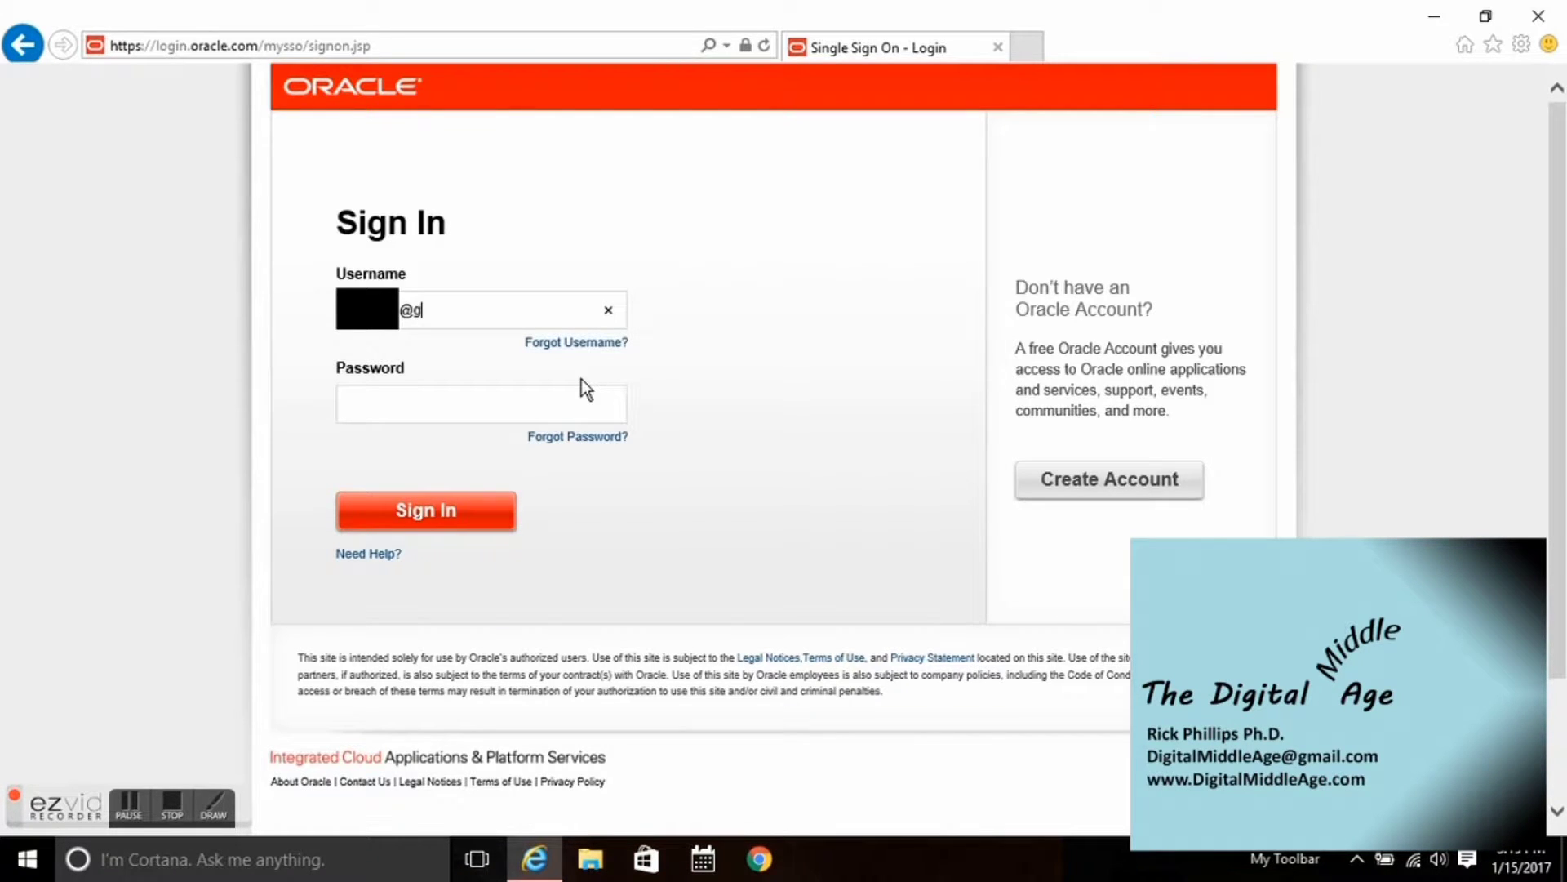
{"action": "type", "text": "mail.com"}
{"action": "key", "text": "Tab"}
{"action": "type", "text": "**********"}
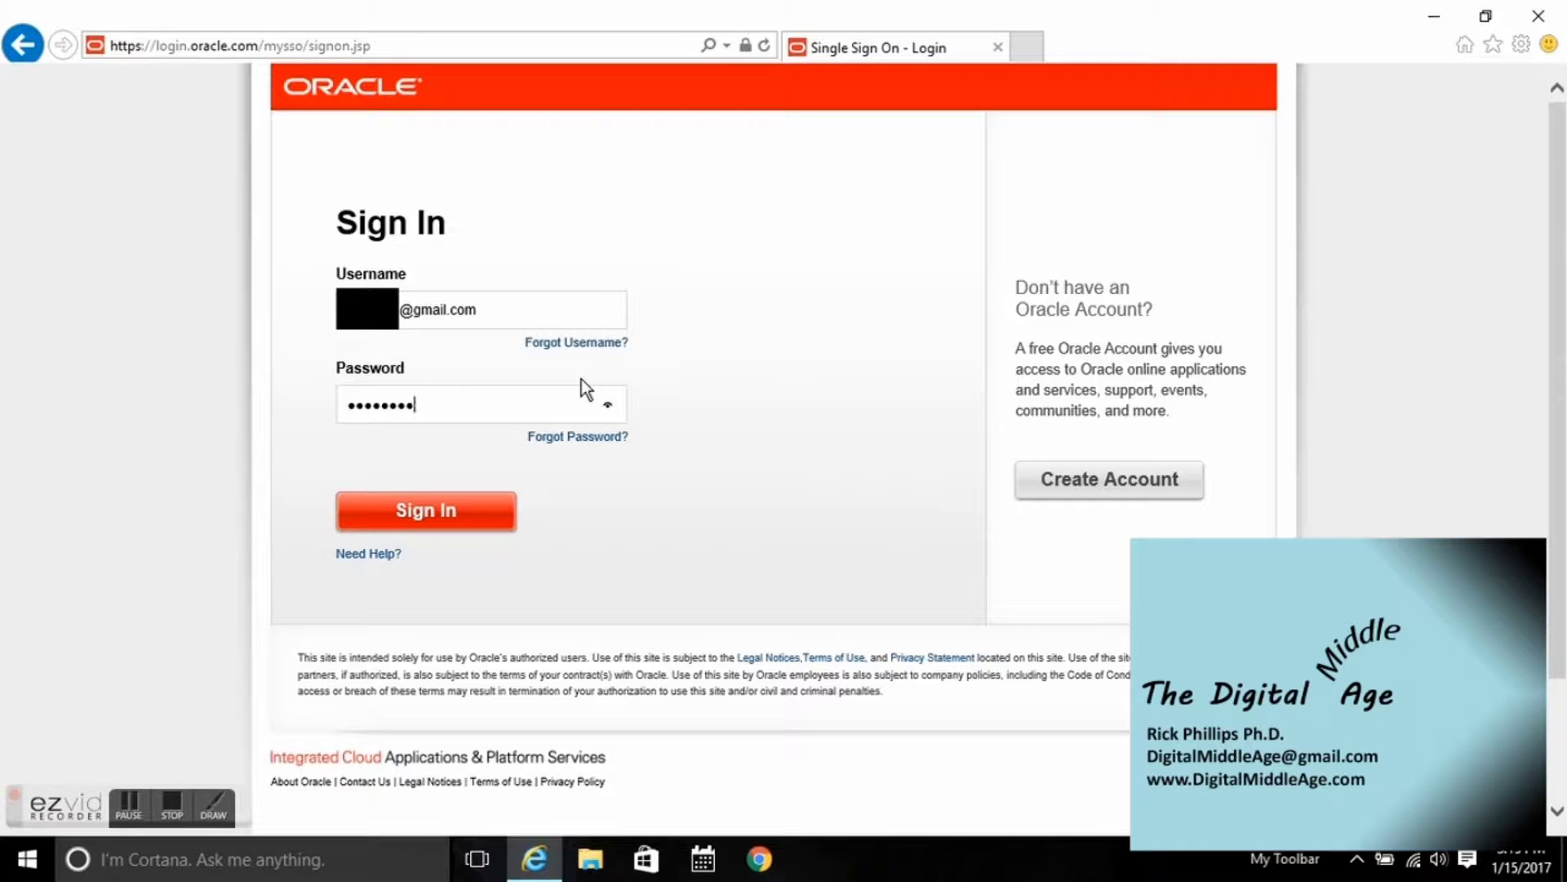
{"action": "type", "text": "*"}
{"action": "key", "text": "Return"}
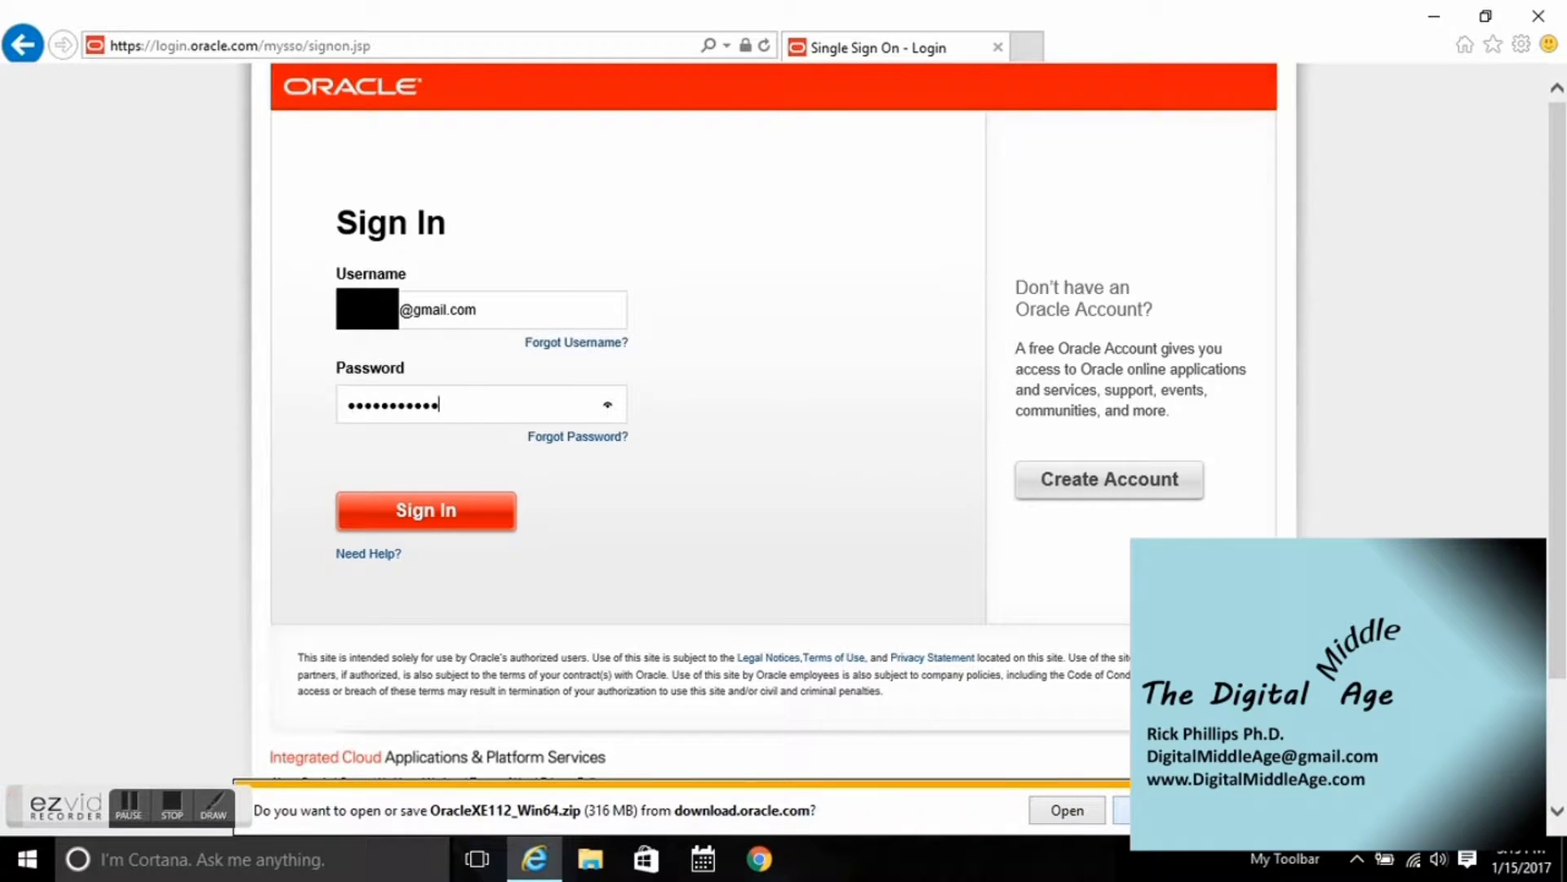
{"action": "left_click", "coordinate": [1151, 809]}
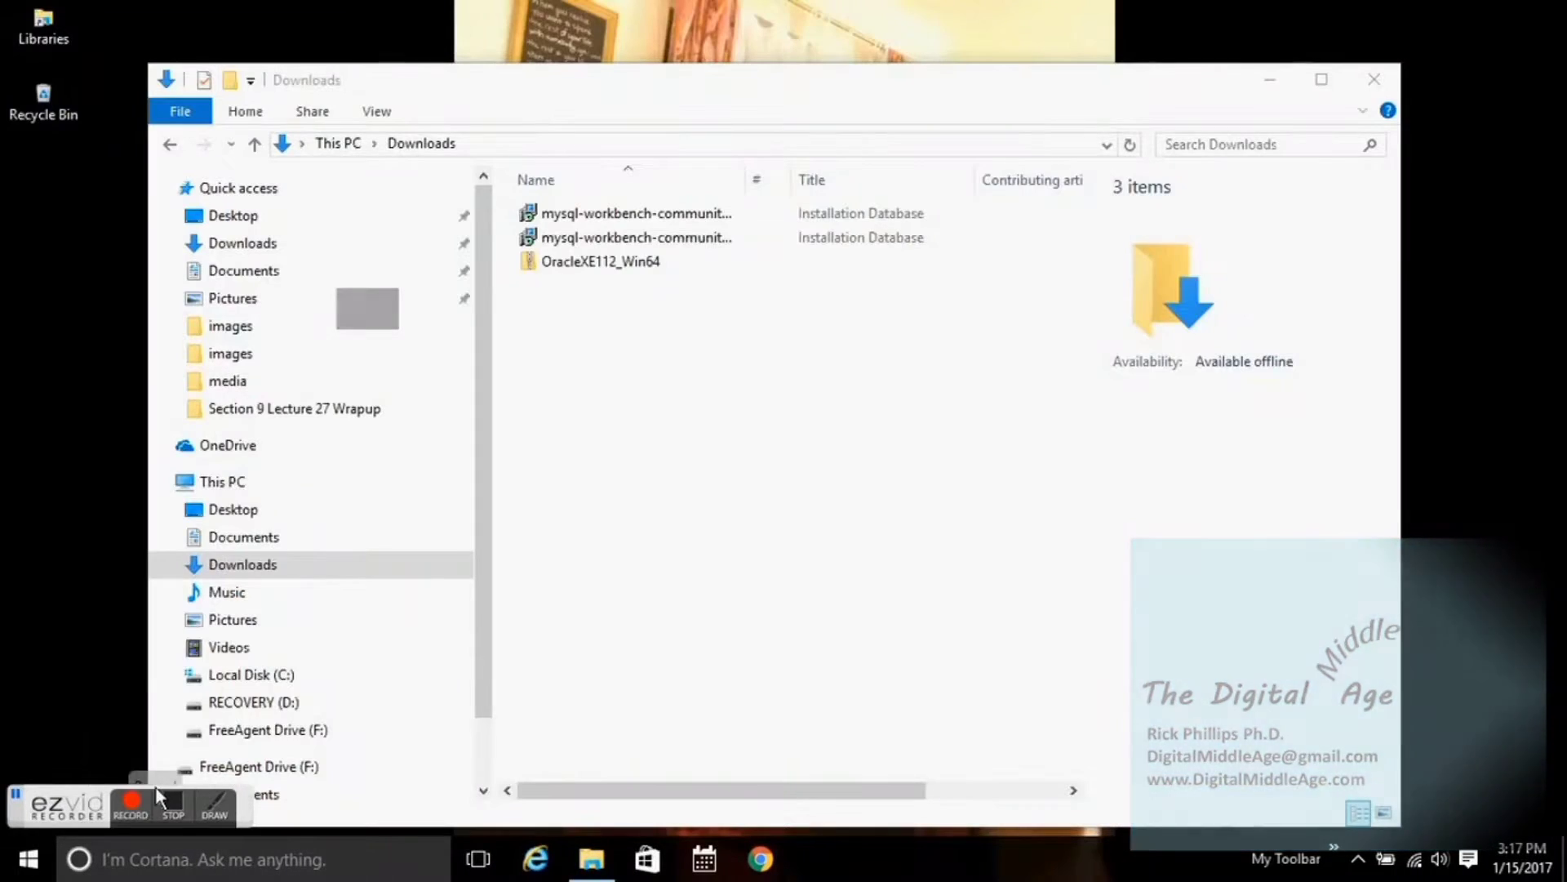
Extract OracleXE112_Win64.zip in Downloads and run setup from its DISK1 folder.
{"action": "left_click", "coordinate": [662, 261]}
{"action": "right_click", "coordinate": [662, 261]}
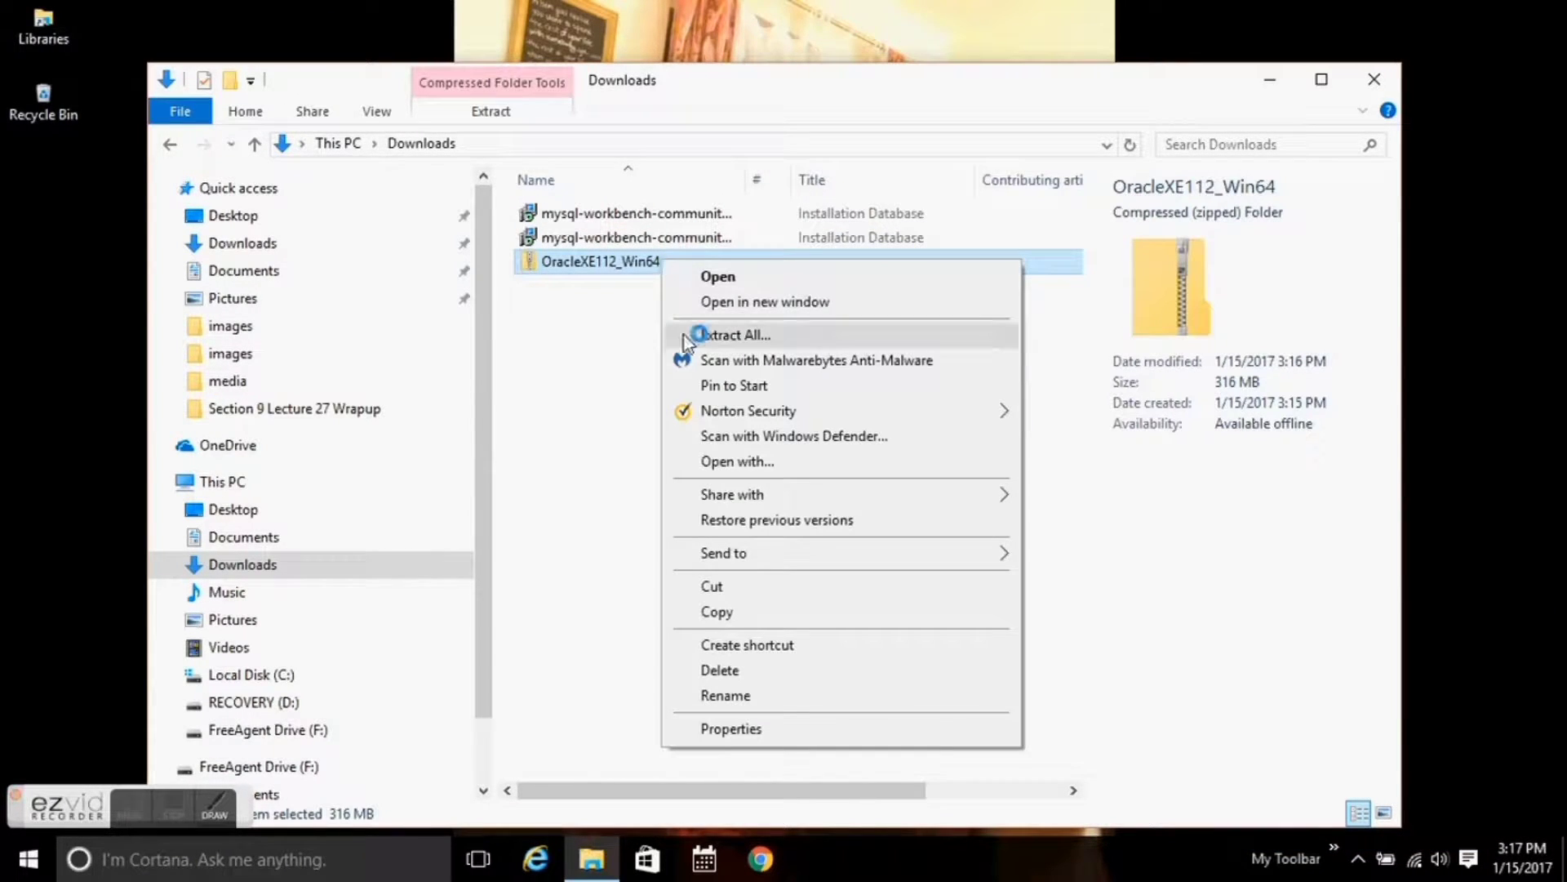
{"action": "left_click", "coordinate": [721, 340]}
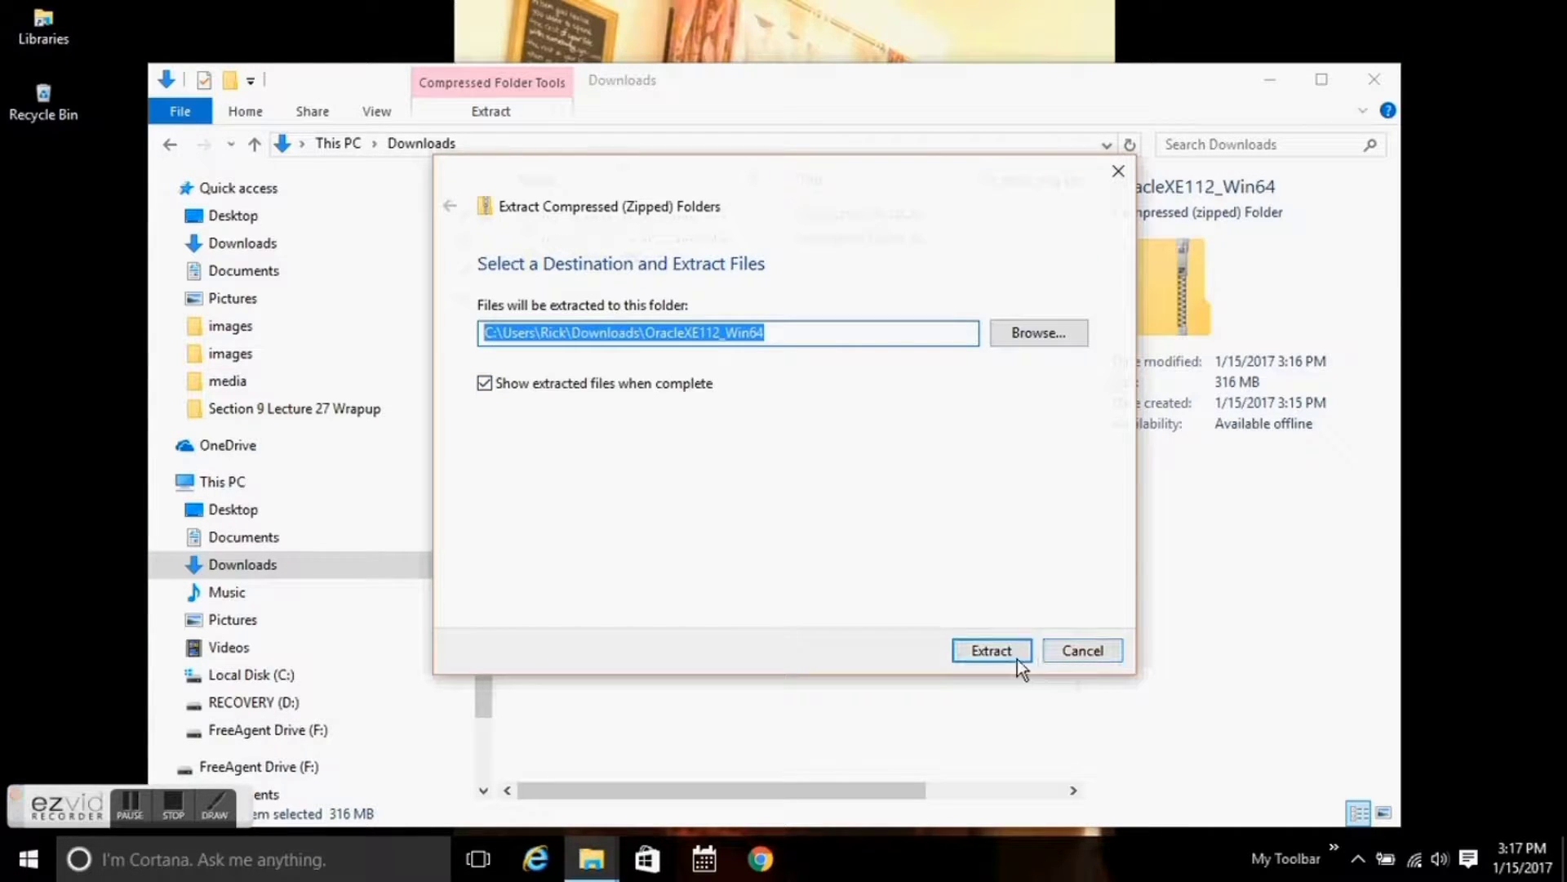
{"action": "left_click", "coordinate": [1012, 653]}
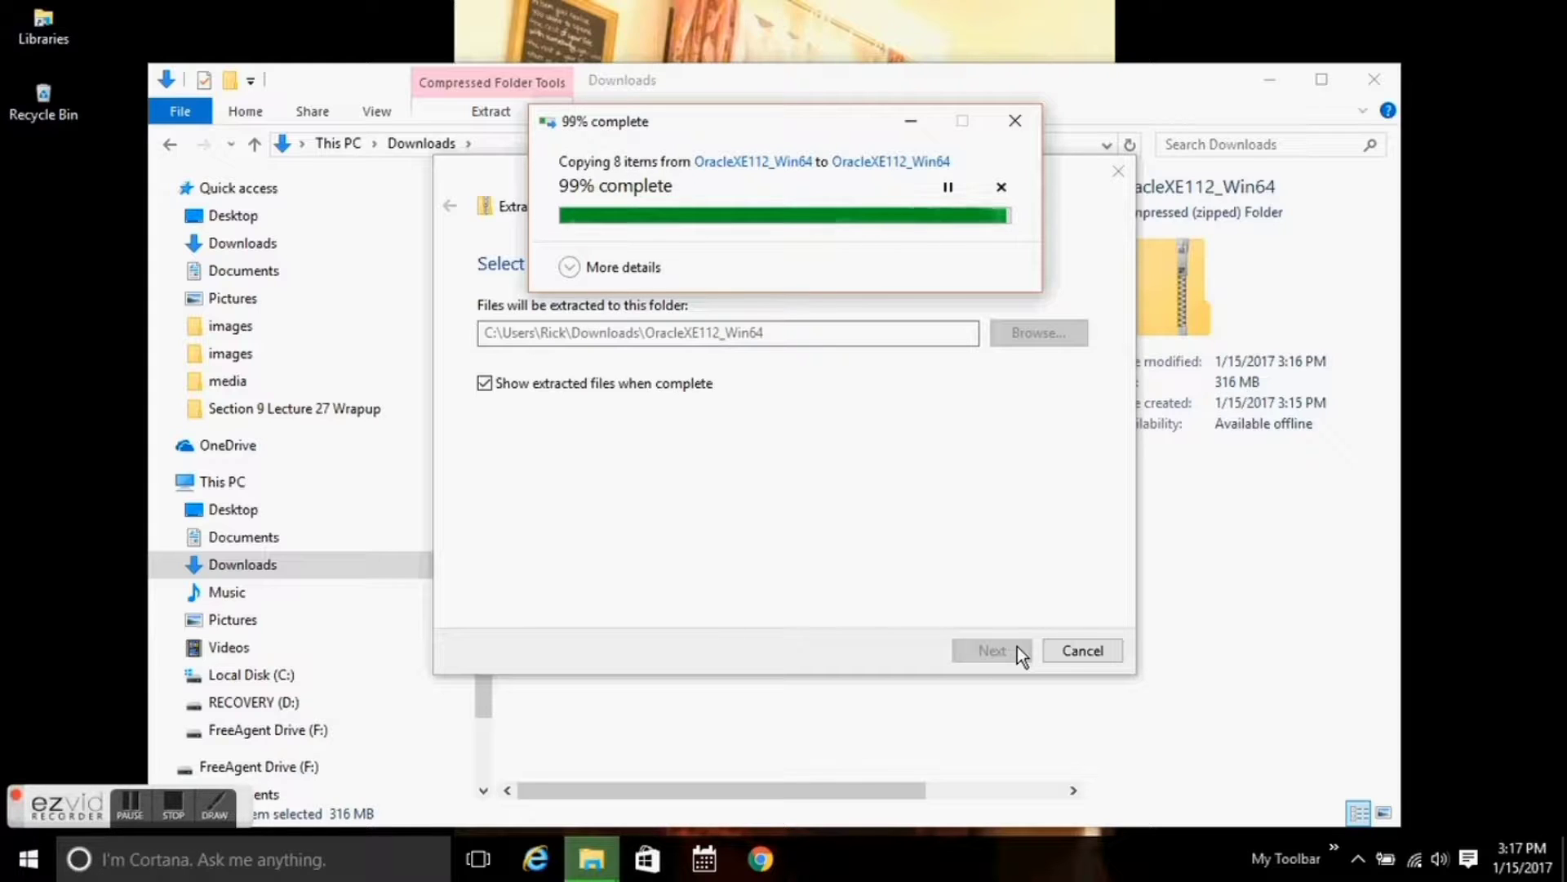
{"action": "double_click", "coordinate": [736, 214]}
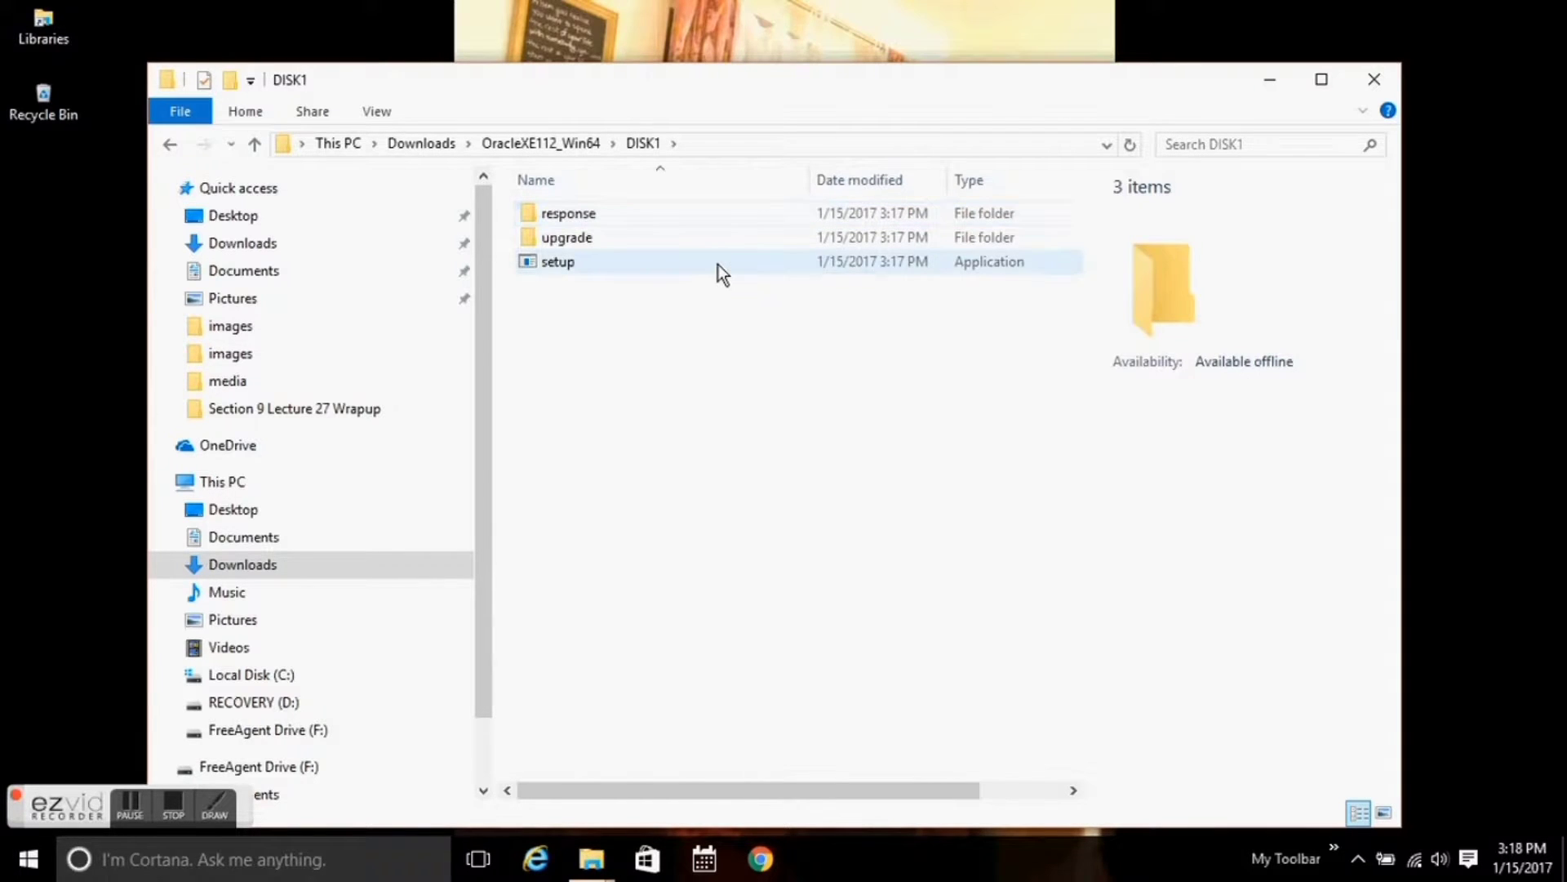
{"action": "double_click", "coordinate": [717, 262]}
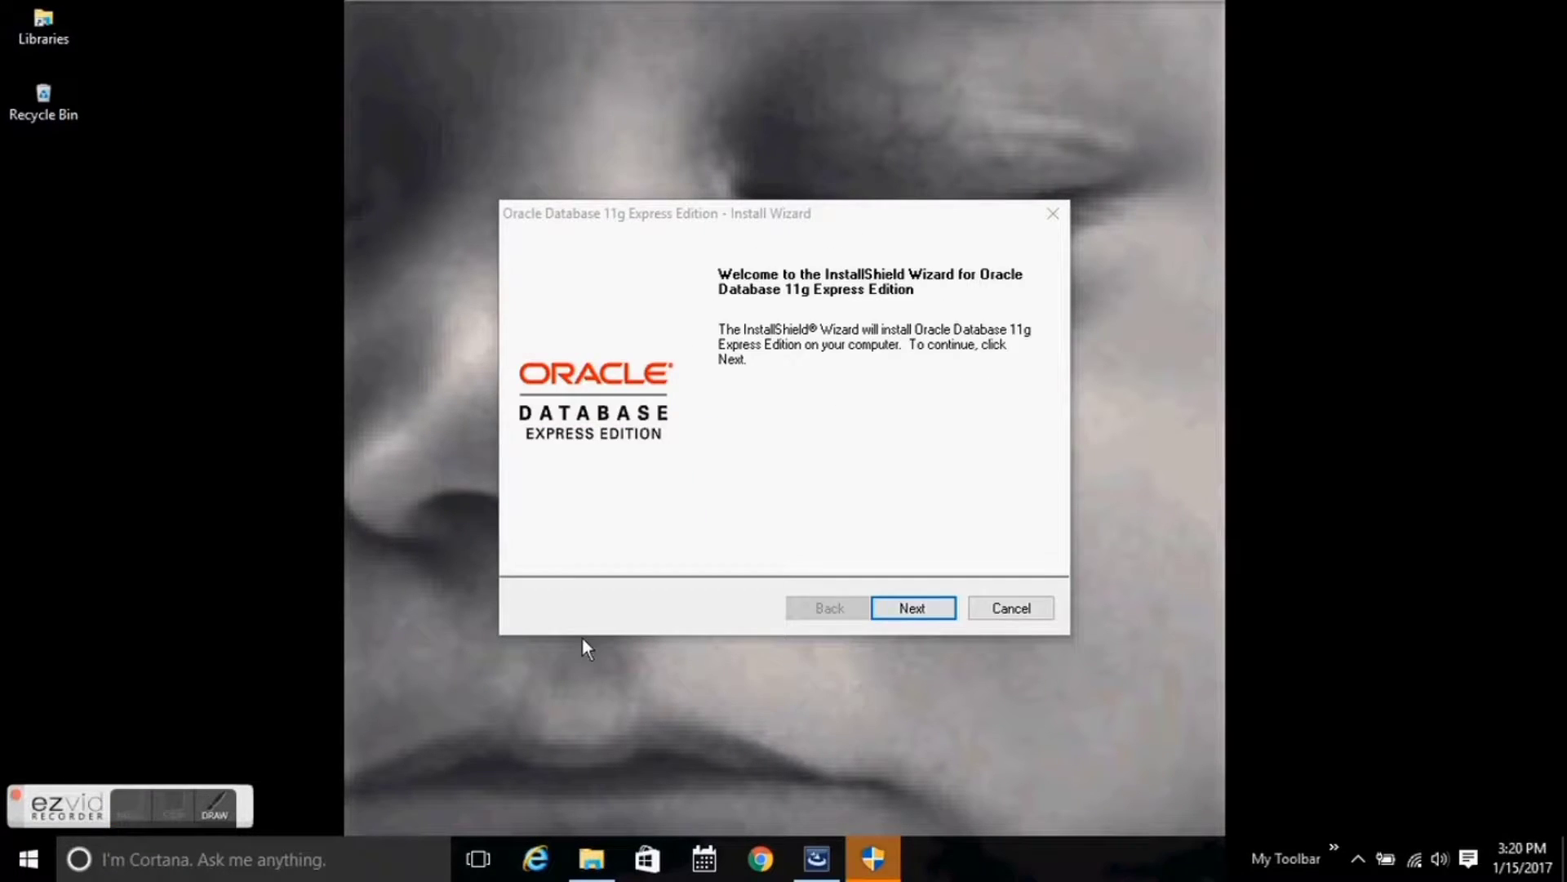
Accept the Oracle XE license and keep C:\oraclexe\ as the install destination.
{"action": "left_click", "coordinate": [893, 611]}
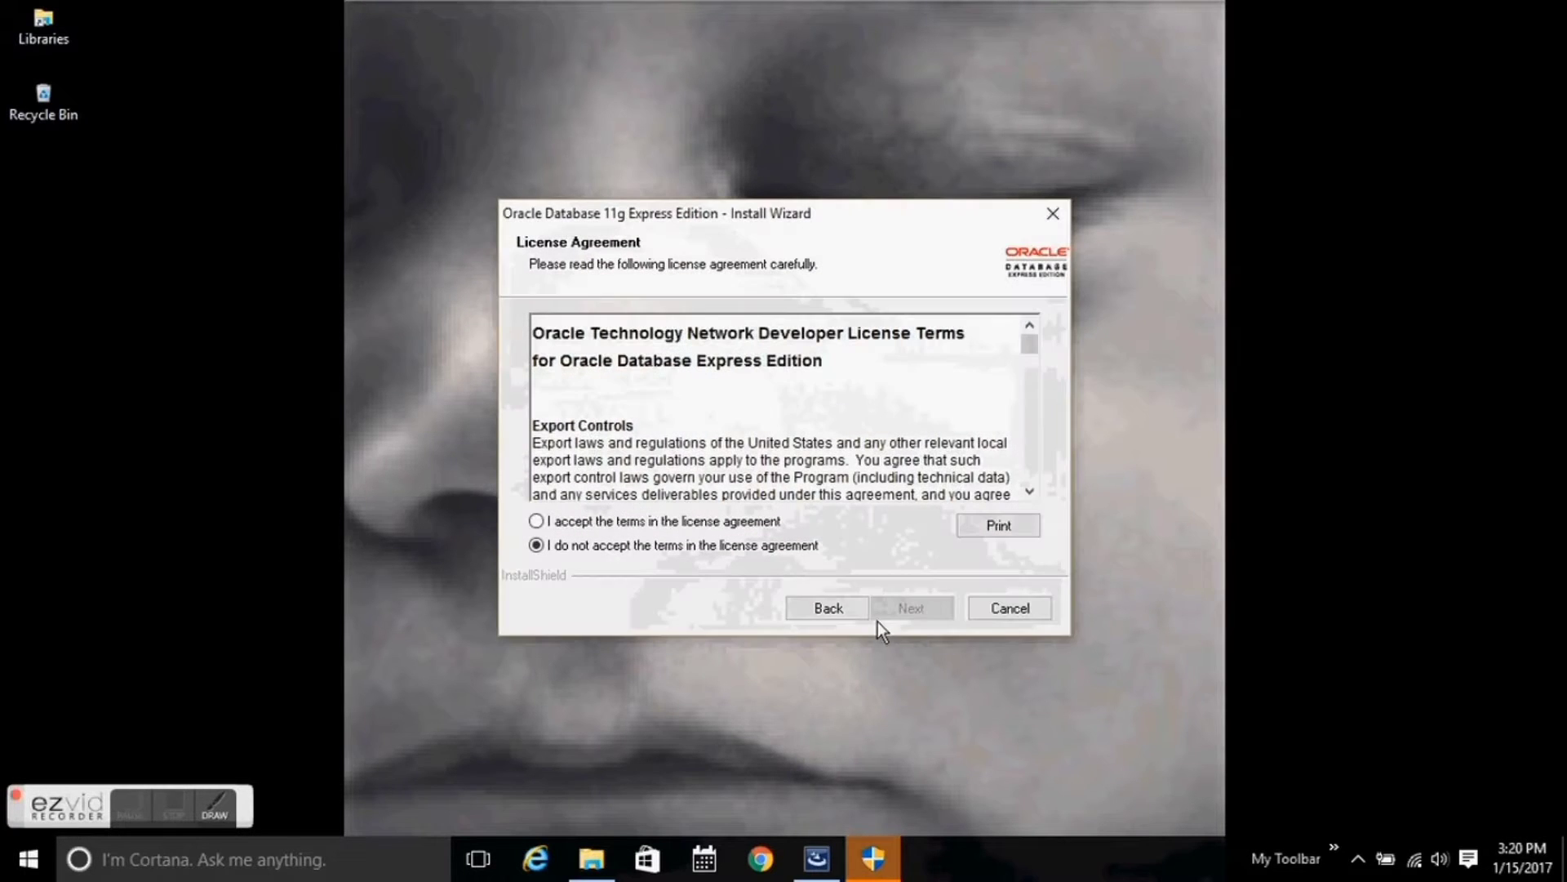
{"action": "left_click", "coordinate": [536, 522]}
{"action": "left_click", "coordinate": [927, 611]}
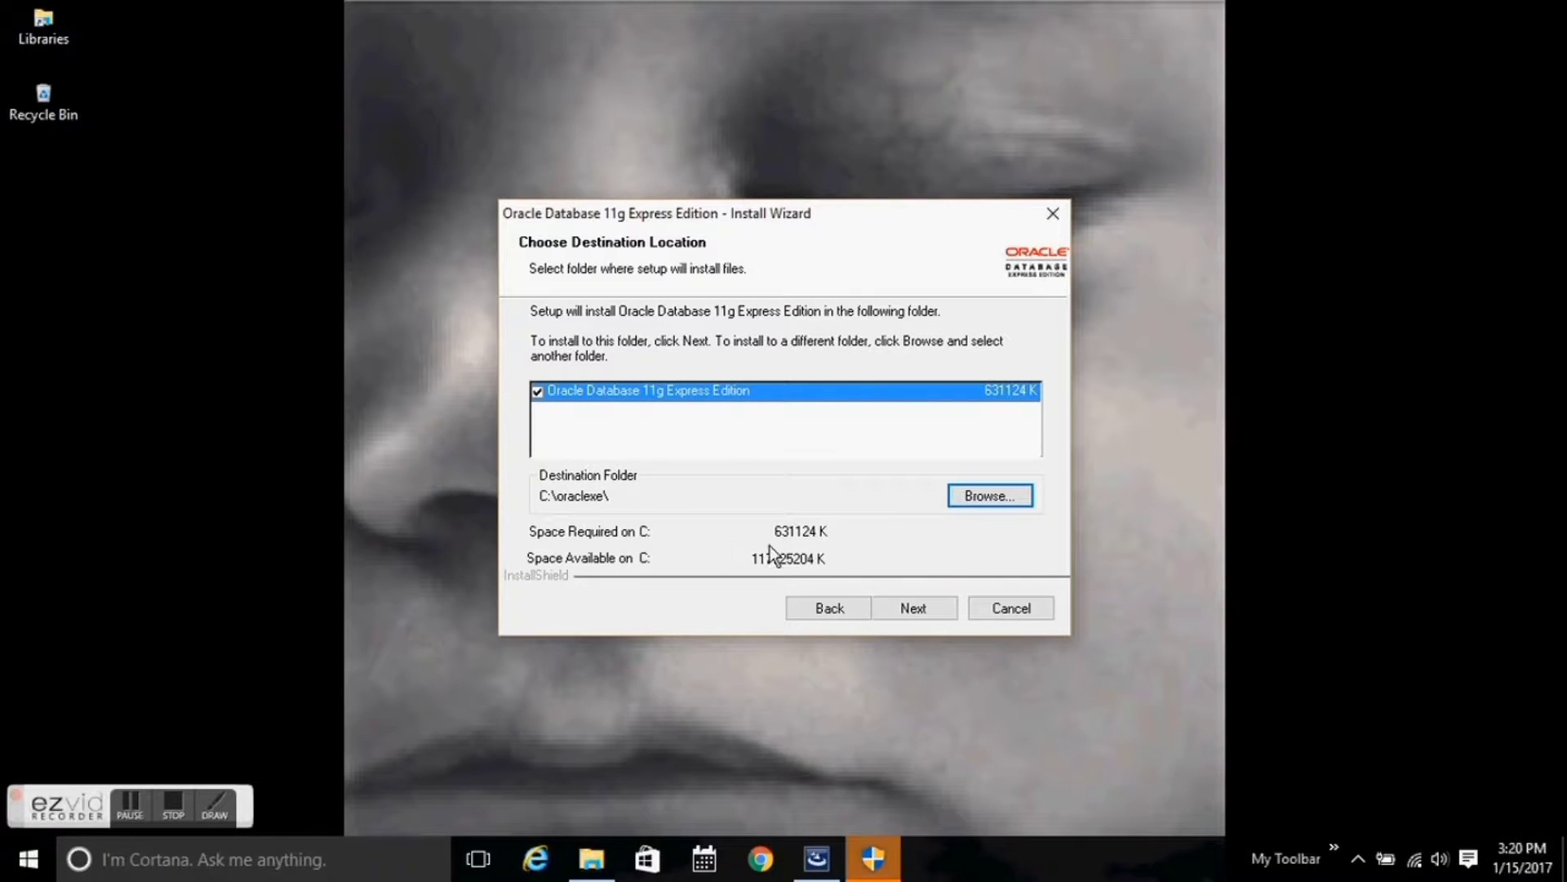
{"action": "left_click", "coordinate": [902, 611]}
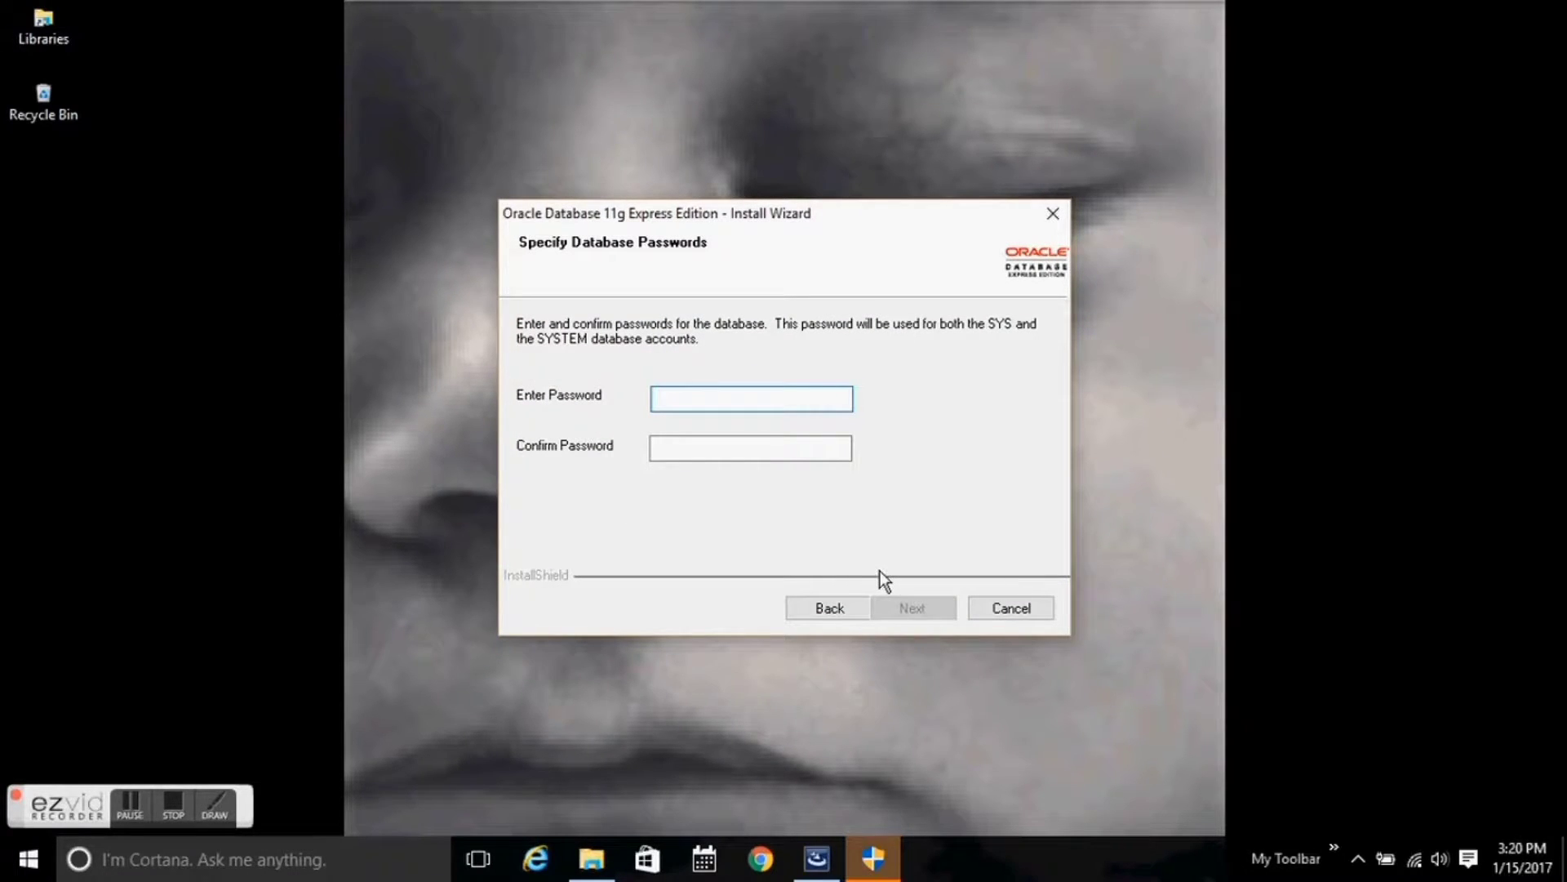
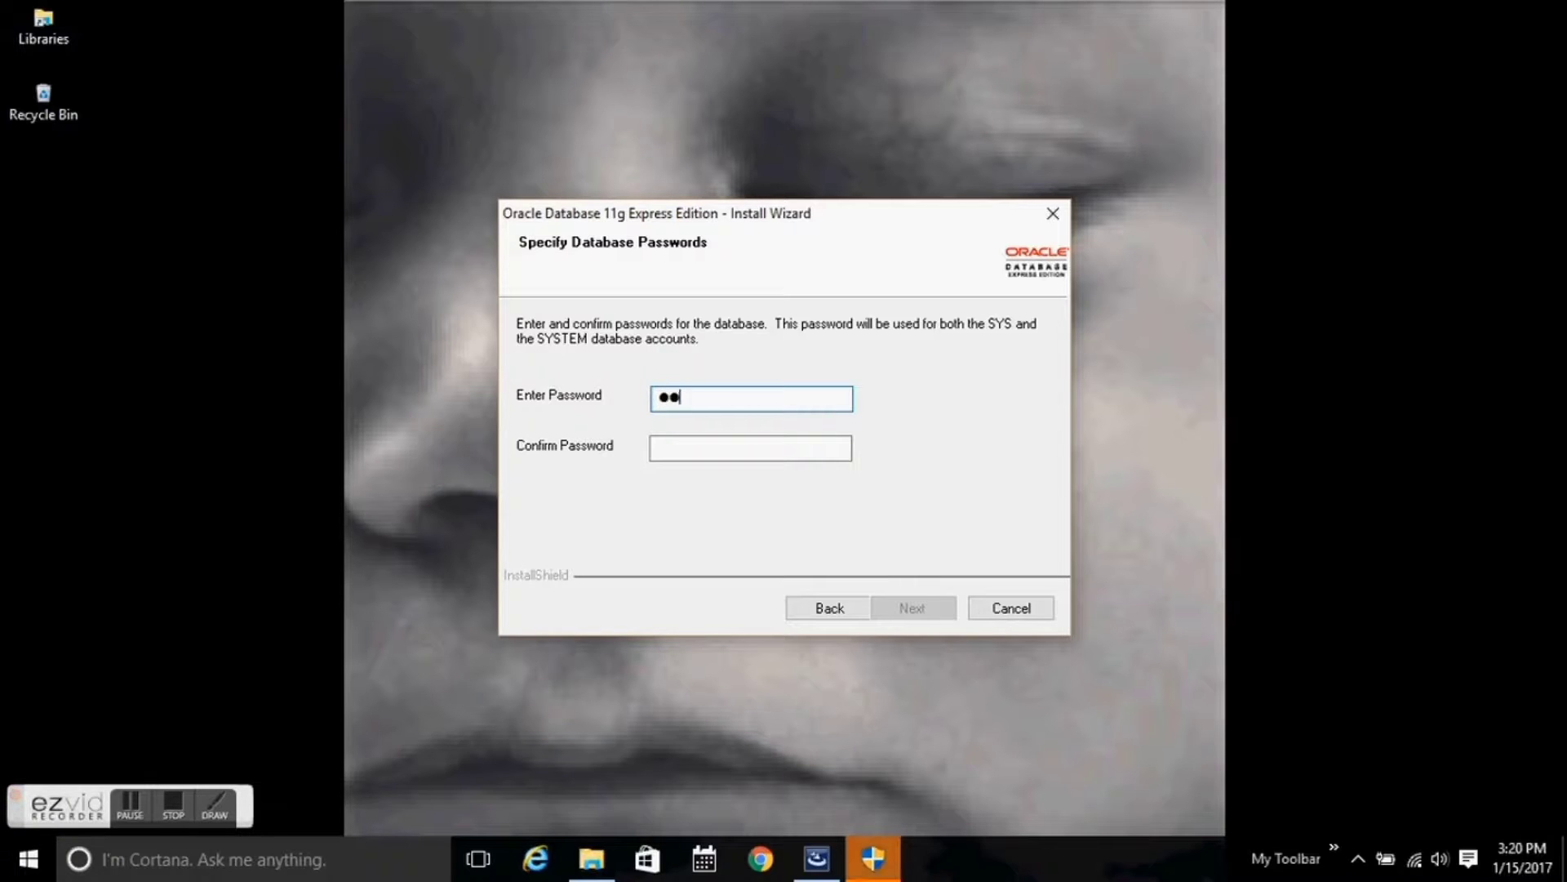
Enter and confirm the SYS/SYSTEM database password, then start the installation from the summary.
{"action": "key", "text": "BackSpace"}
{"action": "key", "text": "BackSpace"}
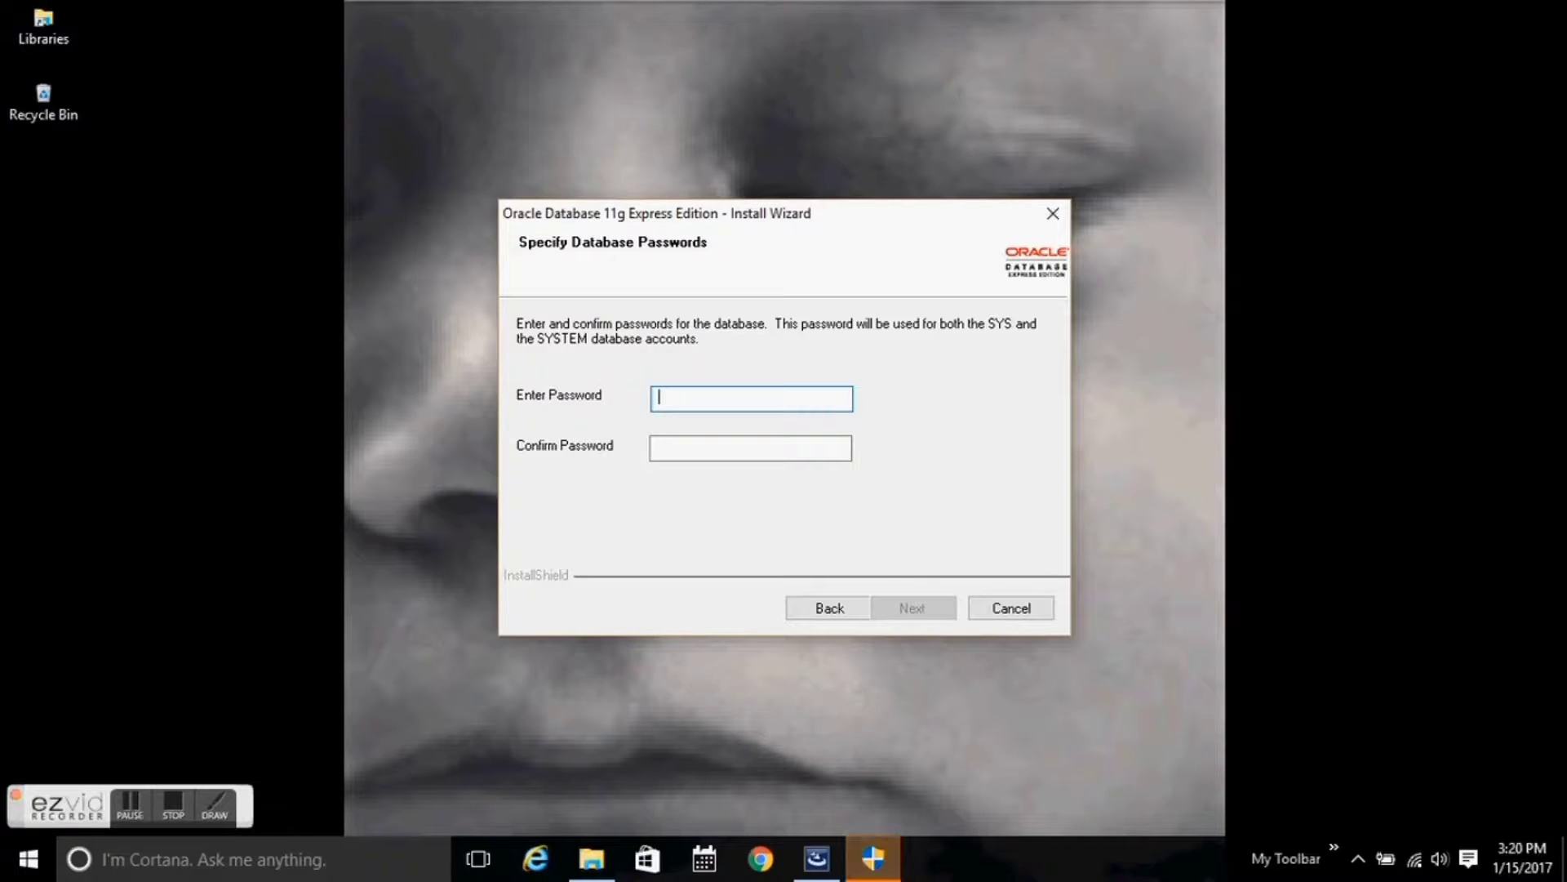
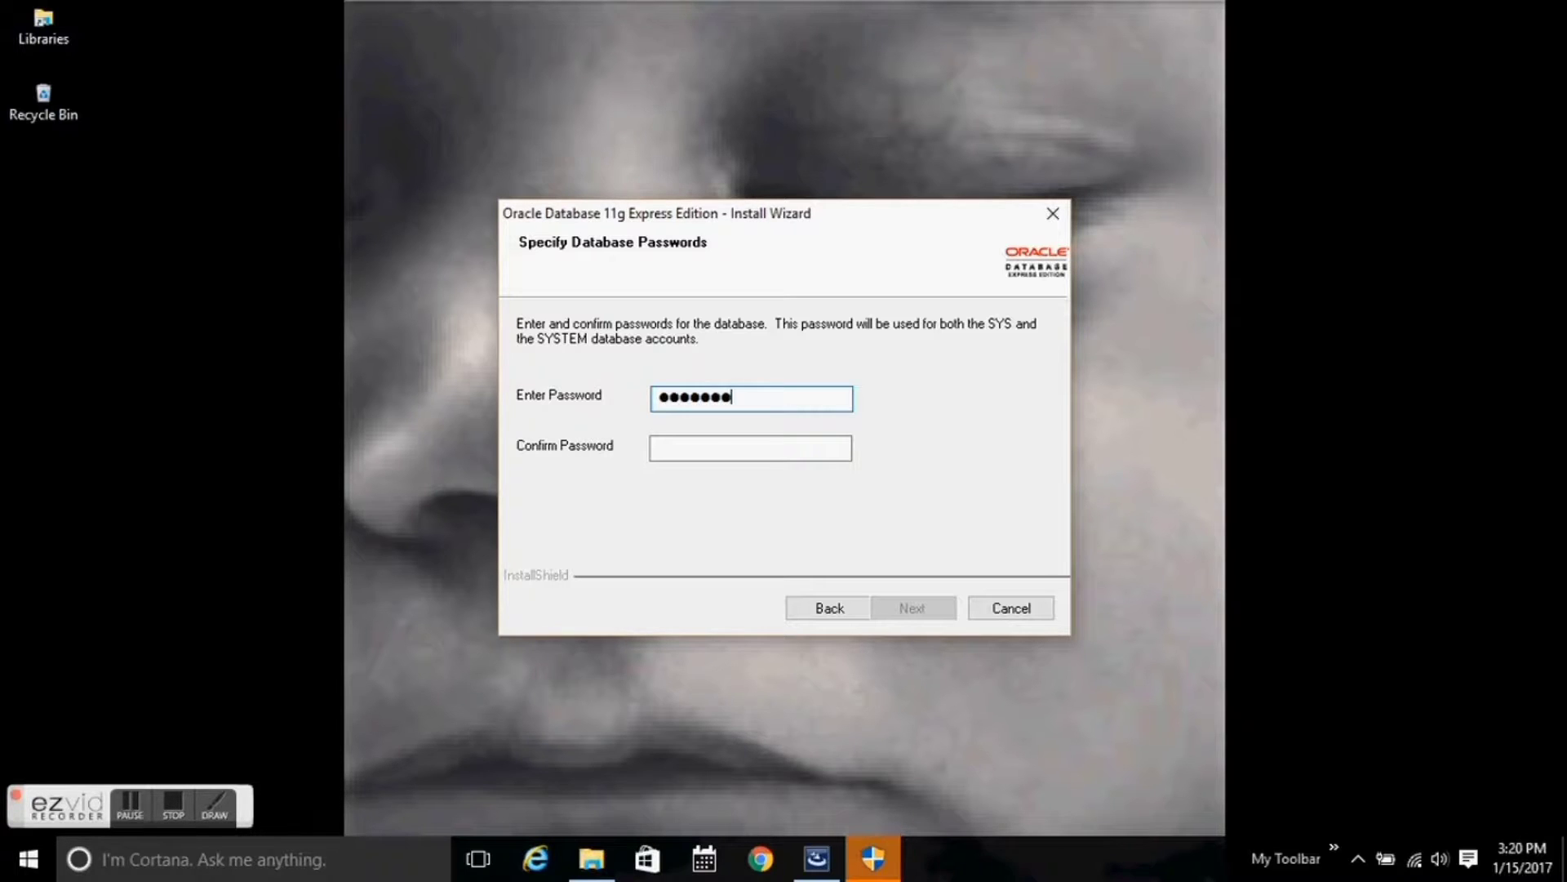
{"action": "left_click", "coordinate": [792, 451]}
{"action": "type", "text": "●●●●"}
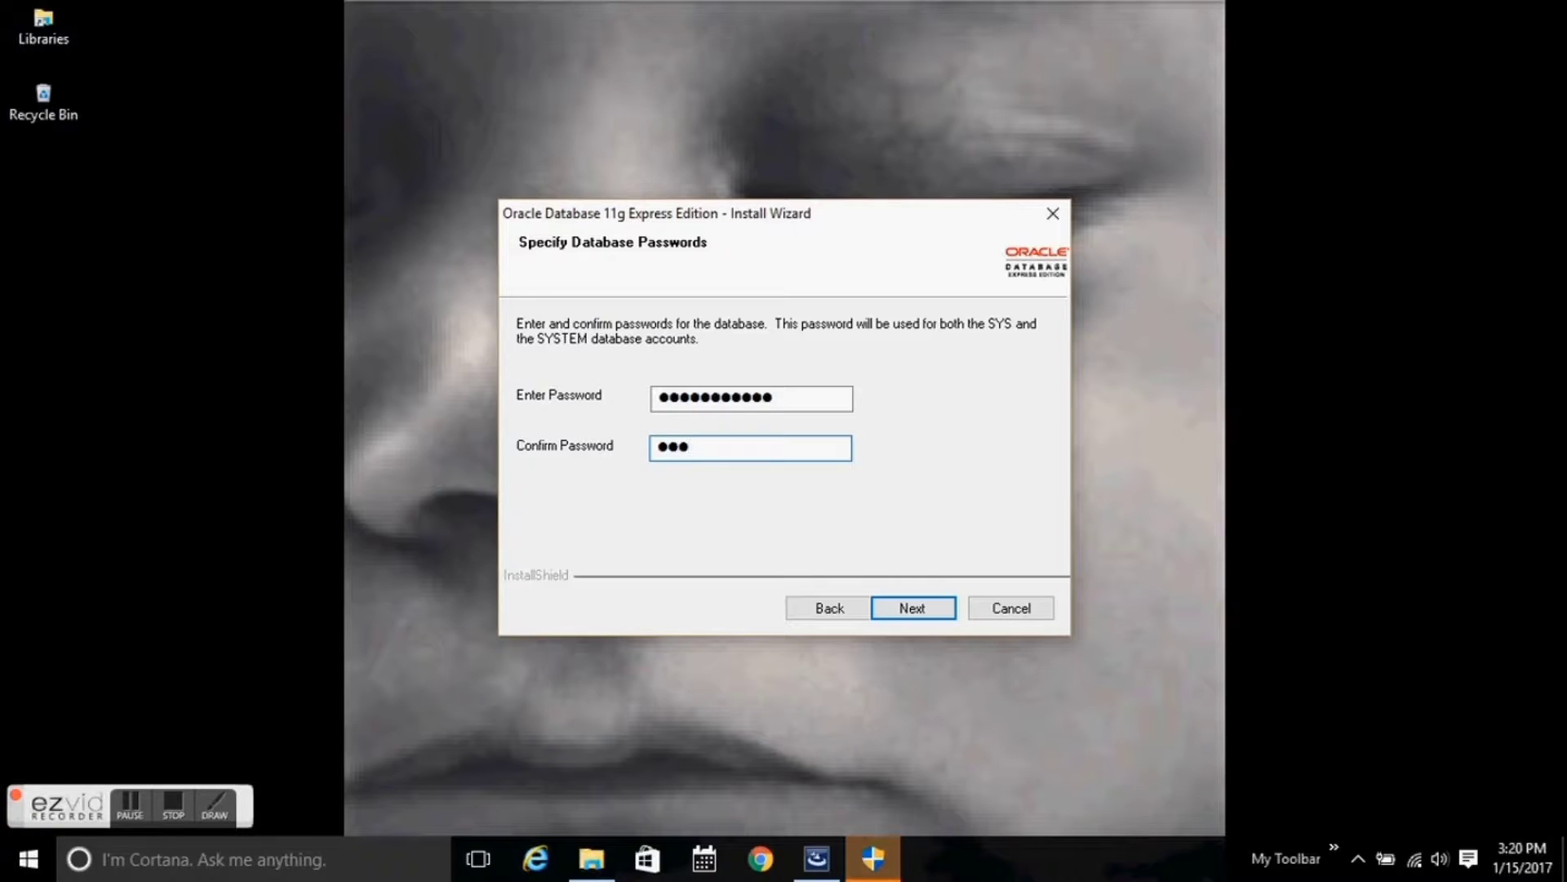
{"action": "type", "text": "●●●●●"}
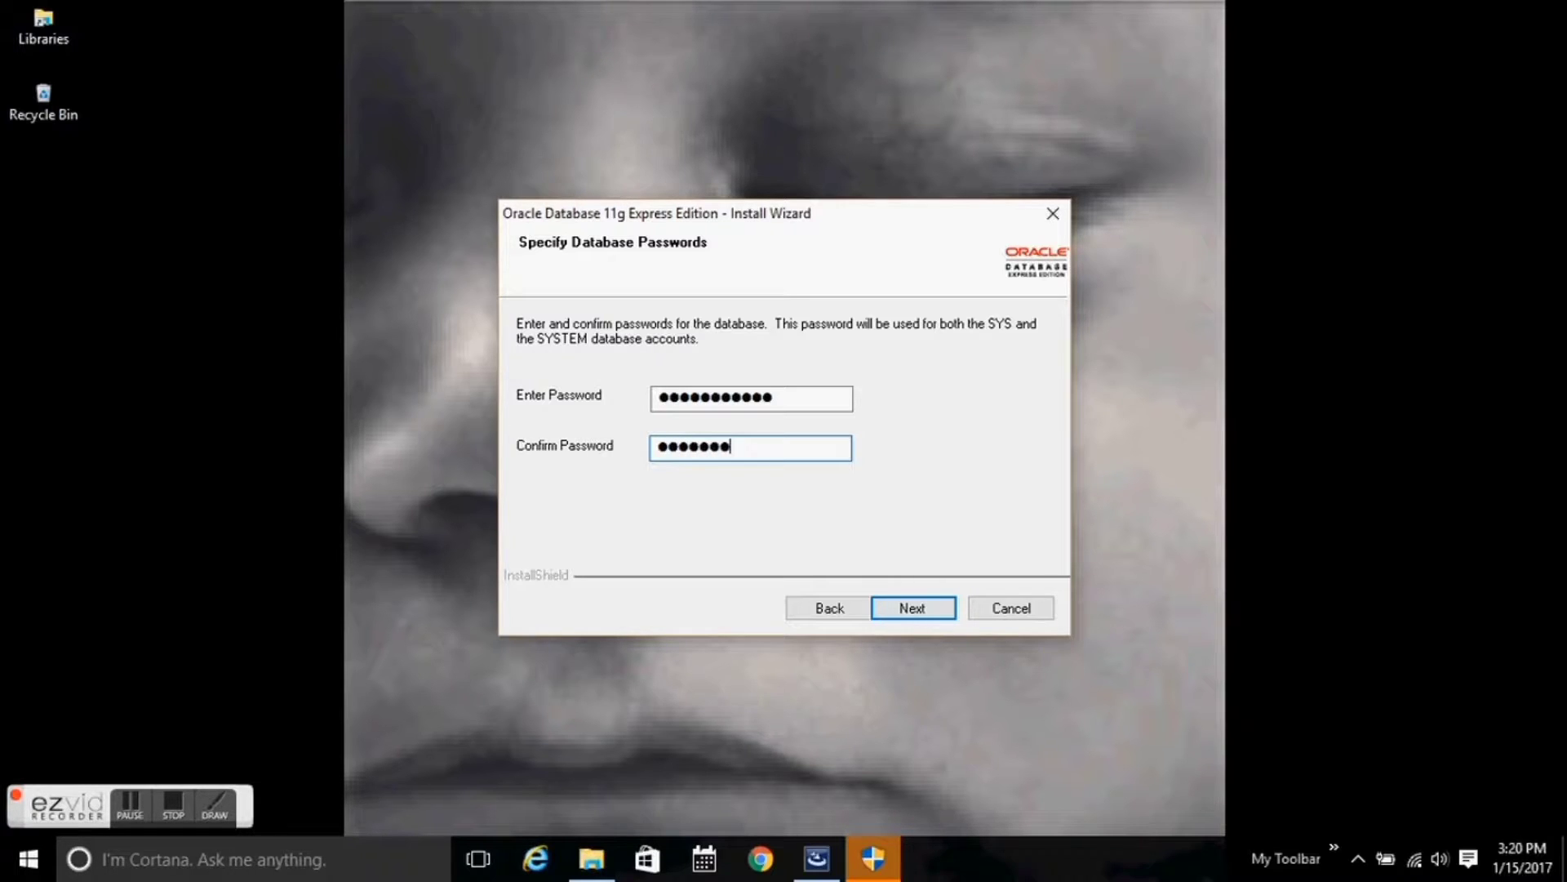
{"action": "type", "text": "●●●"}
{"action": "left_click", "coordinate": [909, 610]}
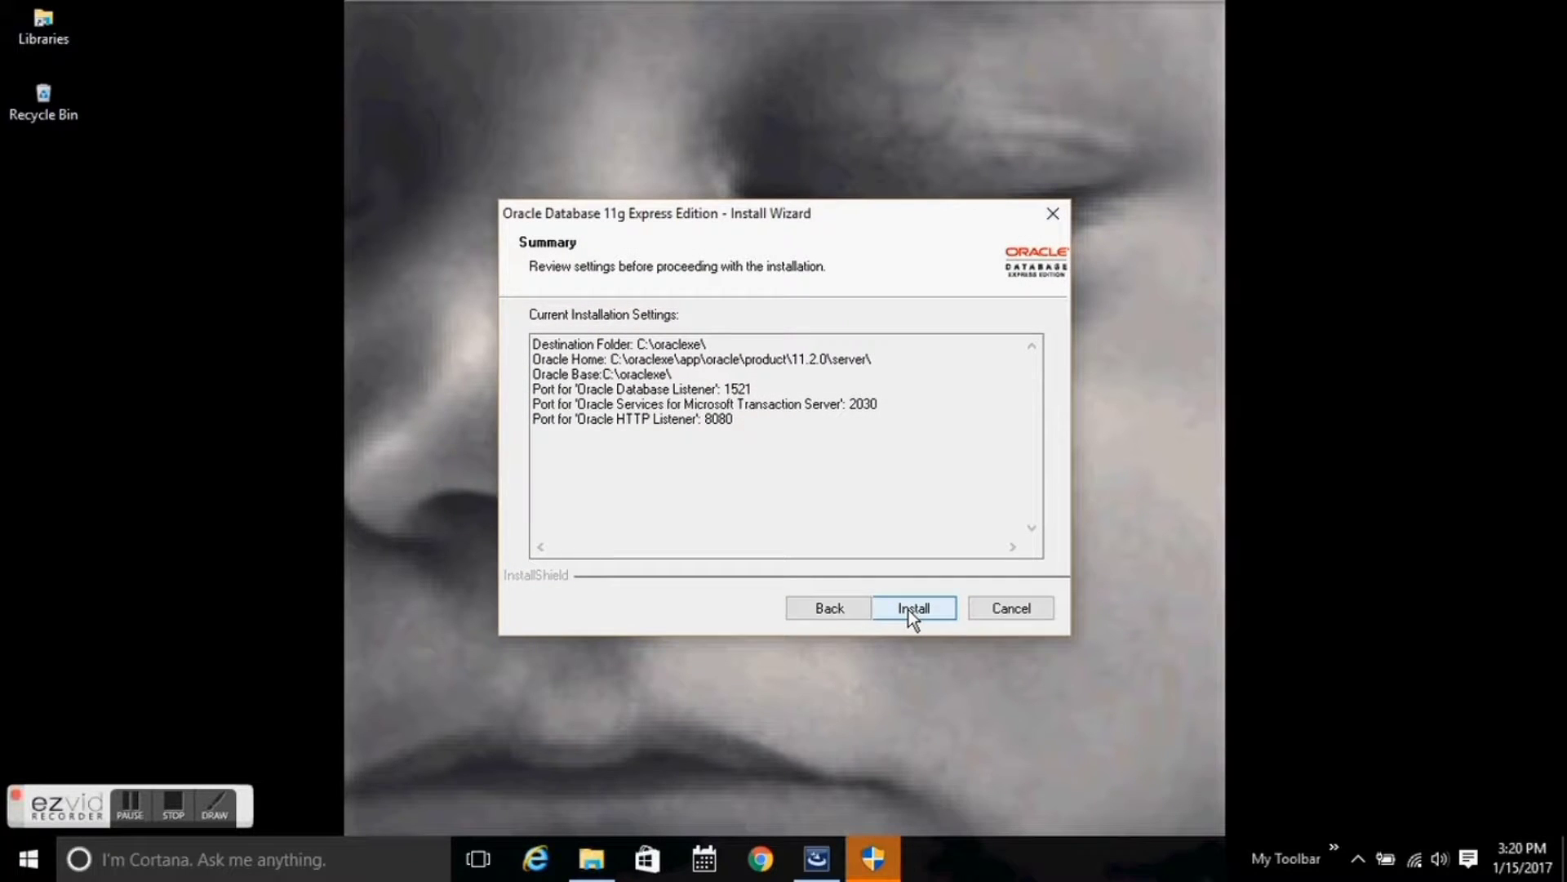
{"action": "left_click", "coordinate": [912, 608]}
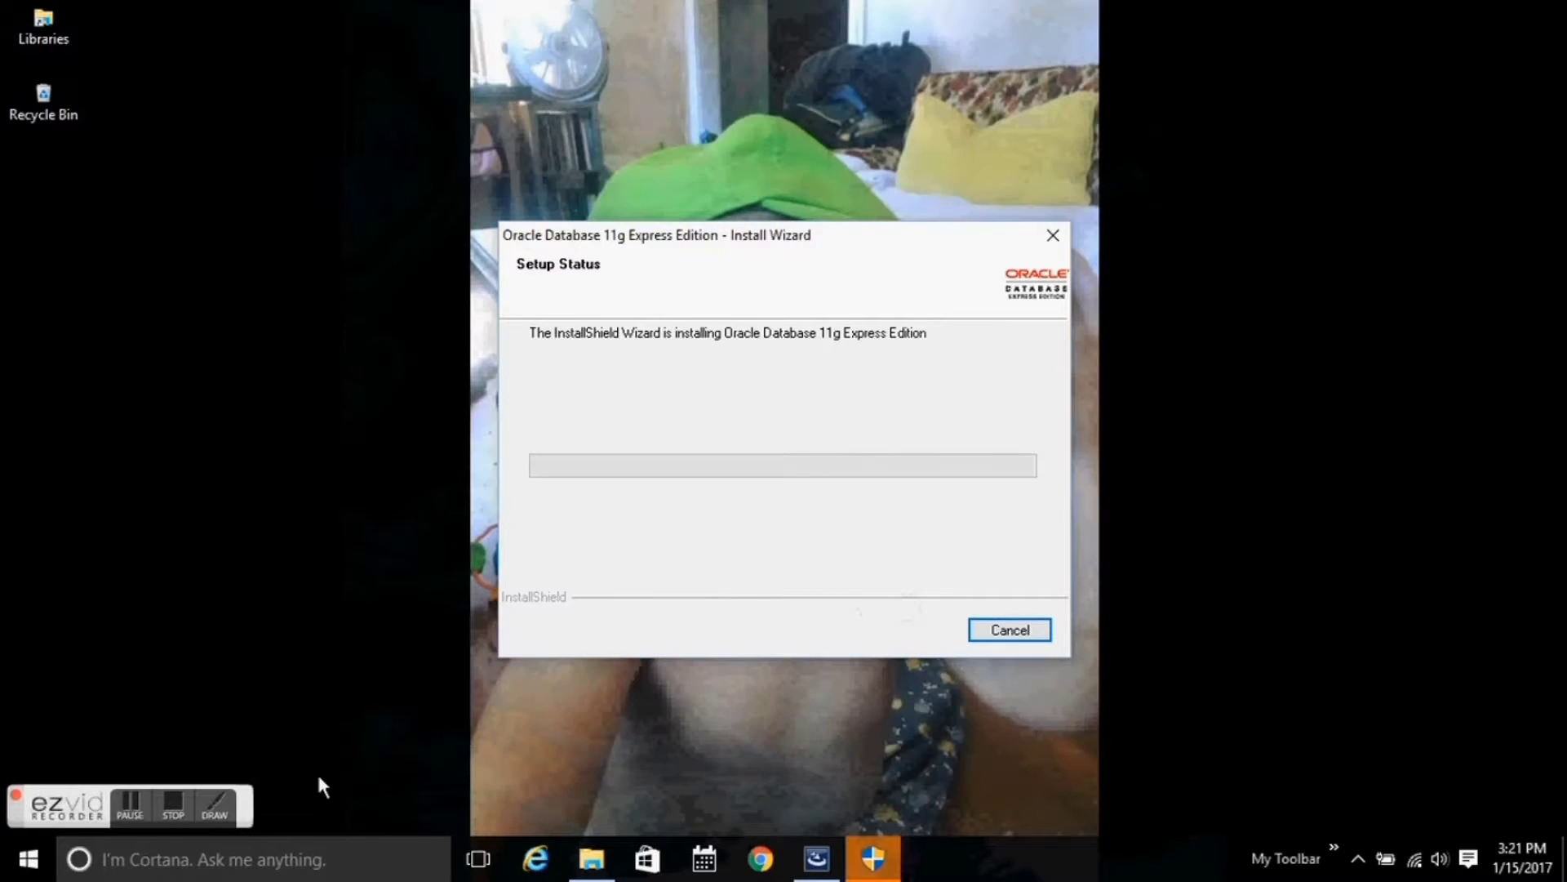
Let the Oracle Database 11g Express Edition install complete and close the wizard.
{"action": "left_click", "coordinate": [149, 807]}
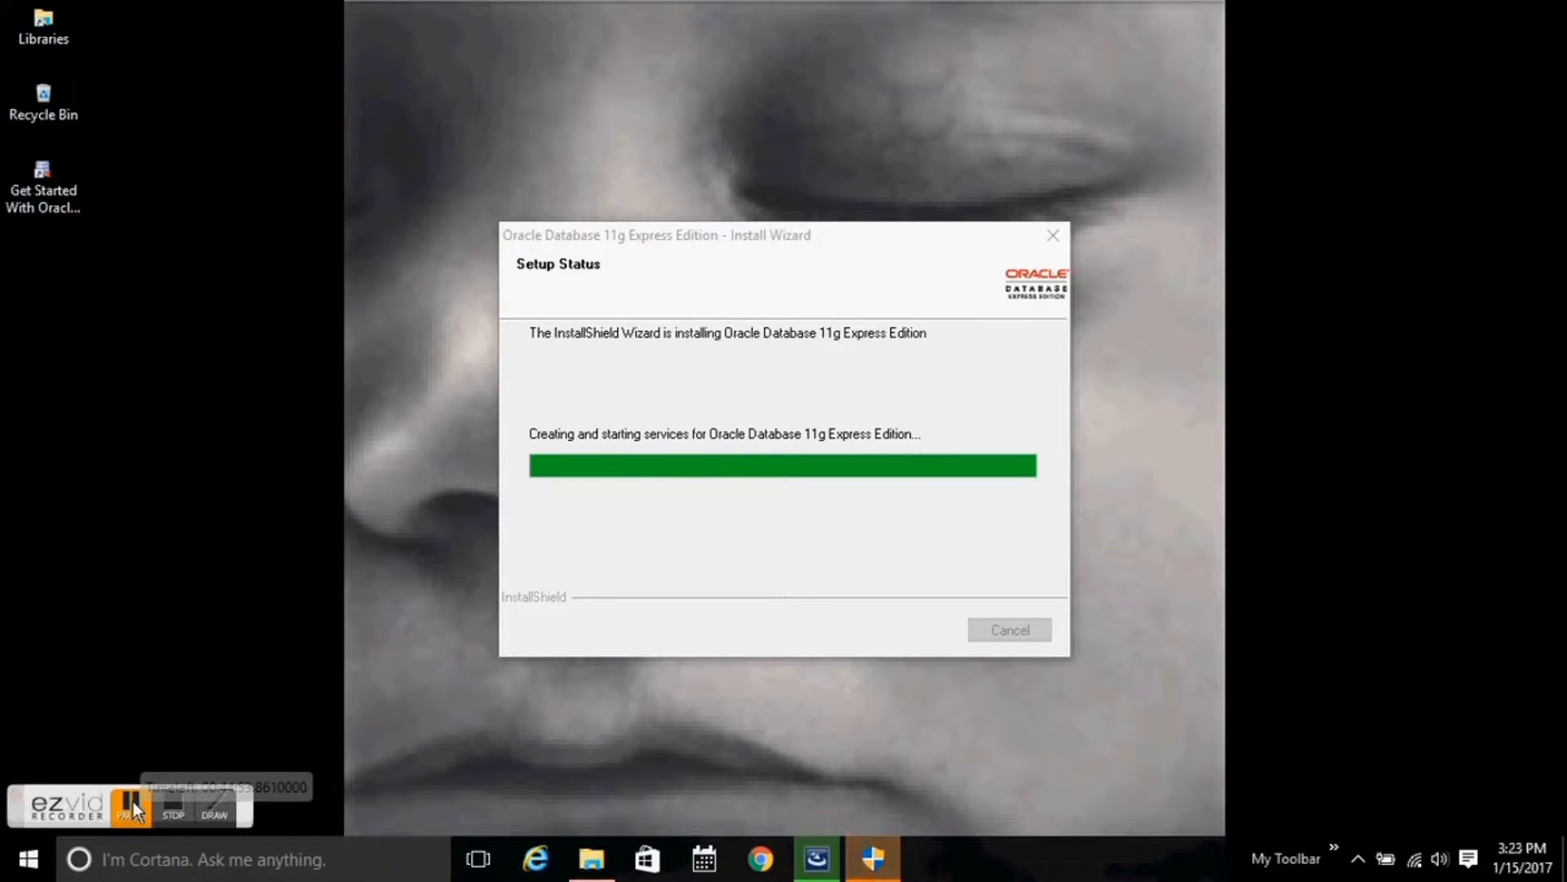
{"action": "left_click", "coordinate": [133, 801]}
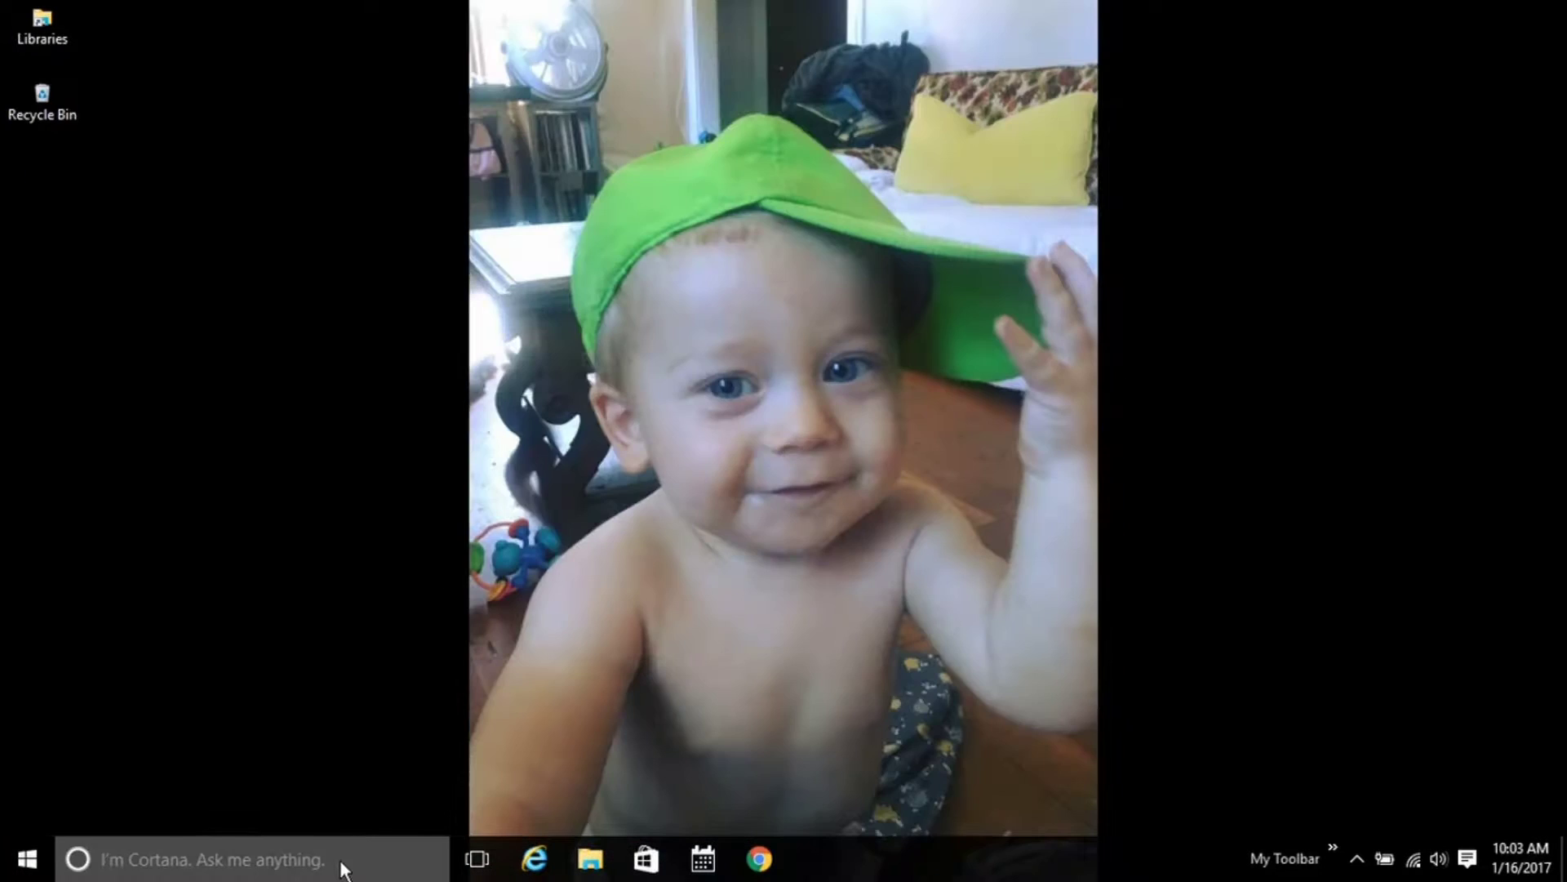
Find Control Panel via search and launch Services from Administrative Tools.
{"action": "left_click", "coordinate": [339, 864]}
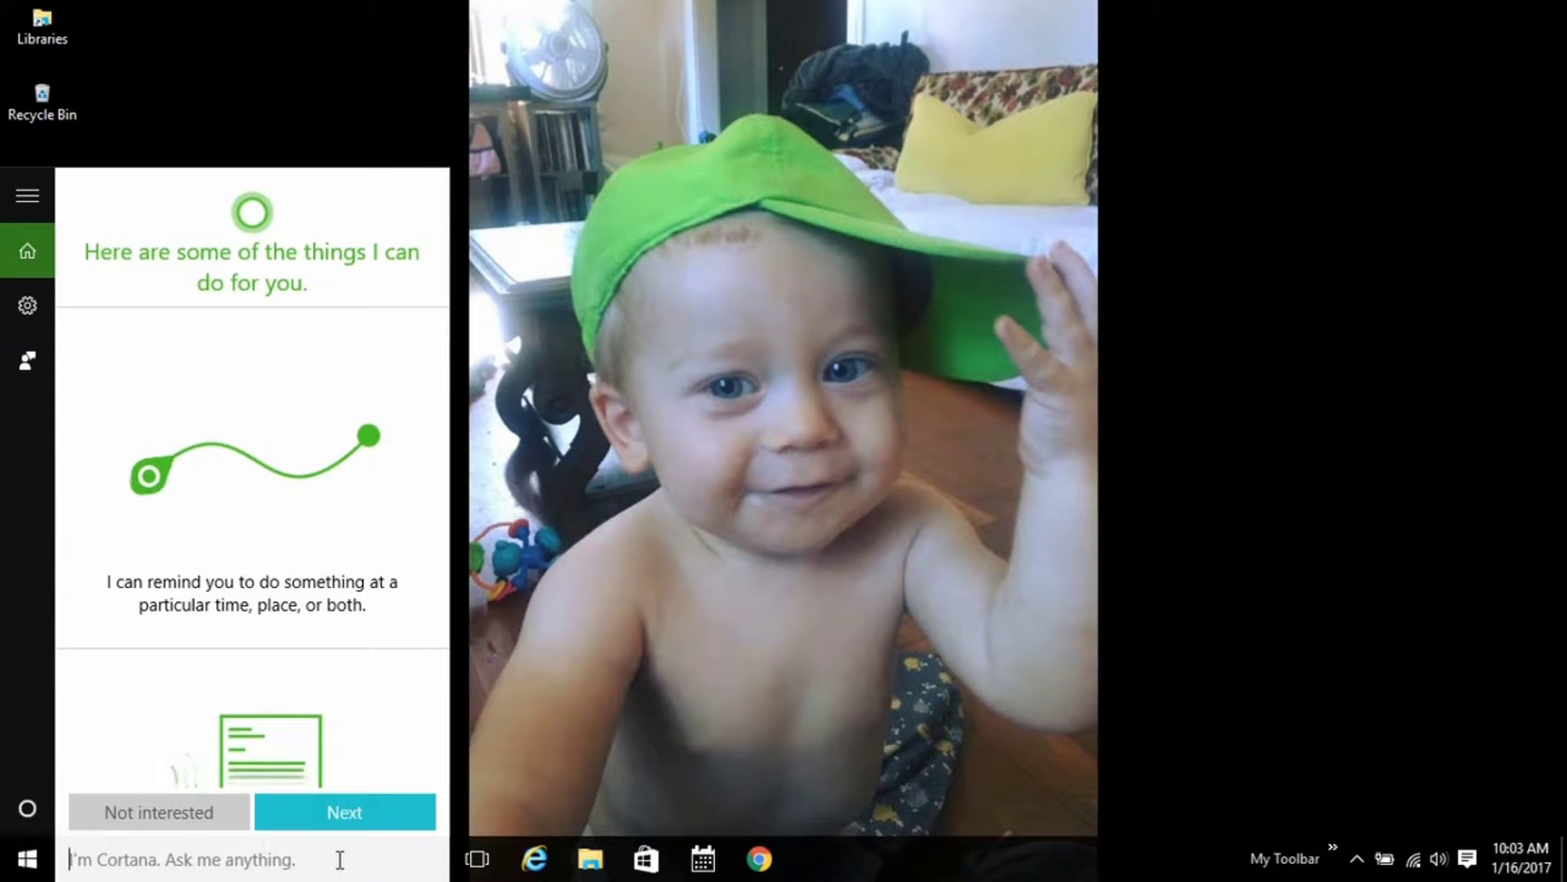
{"action": "type", "text": "con"}
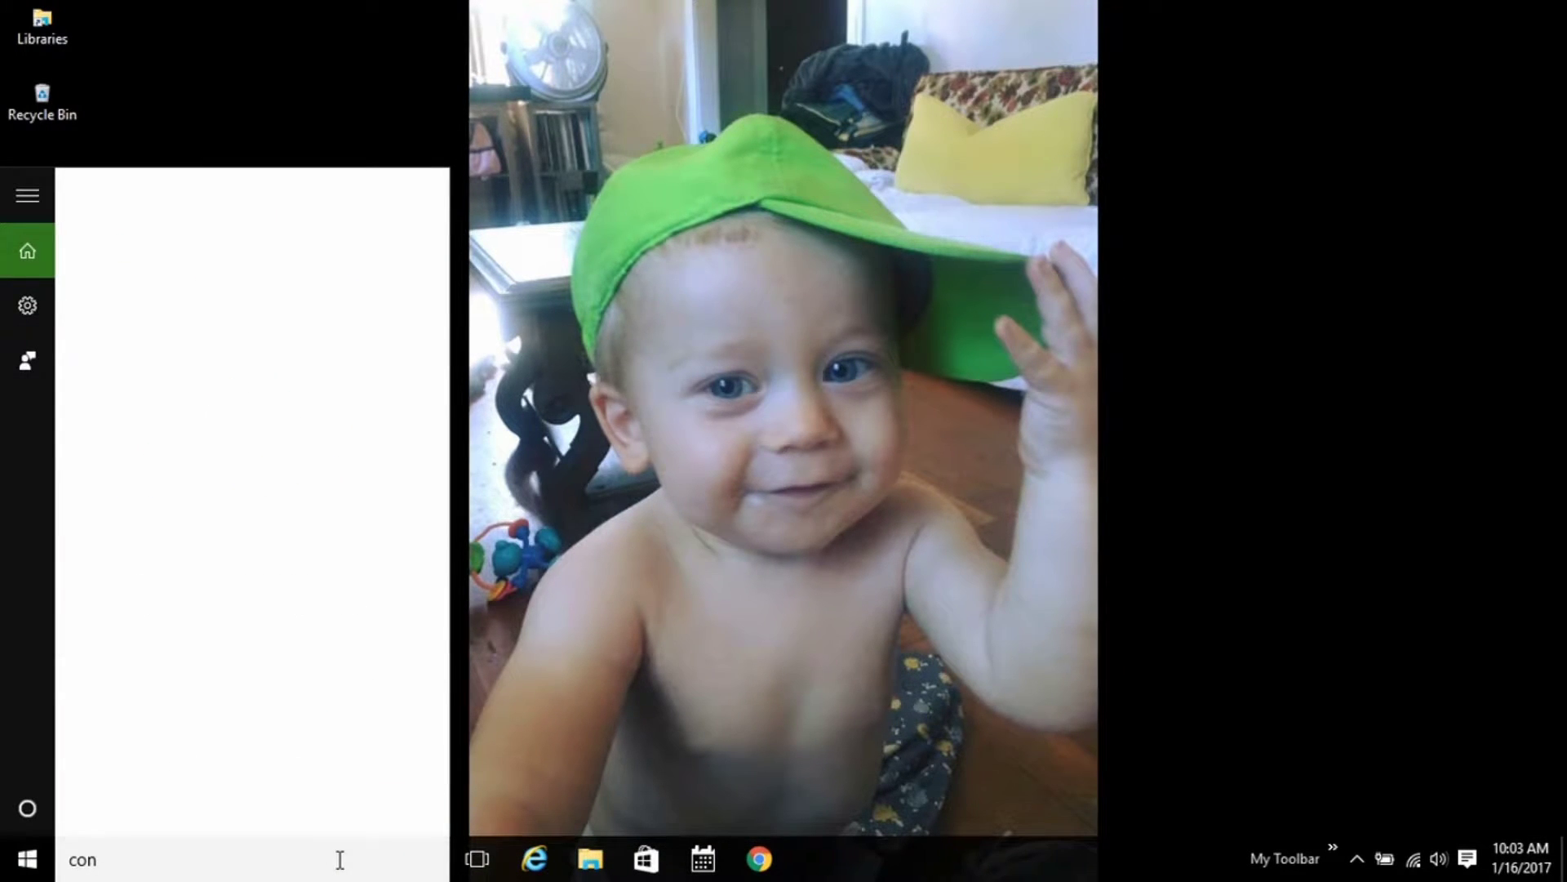
{"action": "type", "text": "trol pan"}
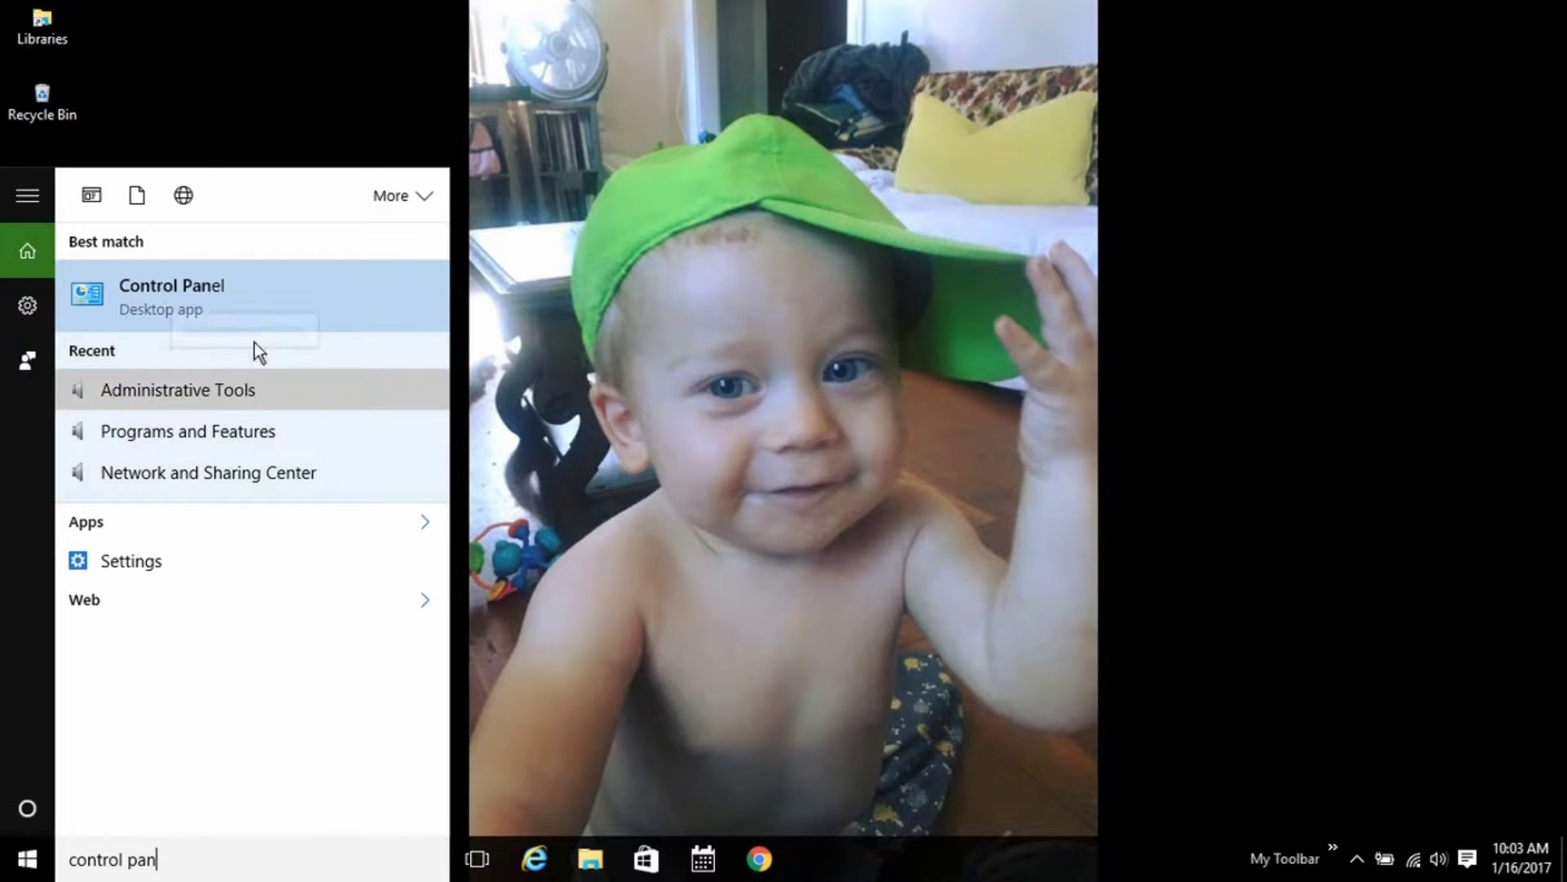
{"action": "left_click", "coordinate": [265, 312]}
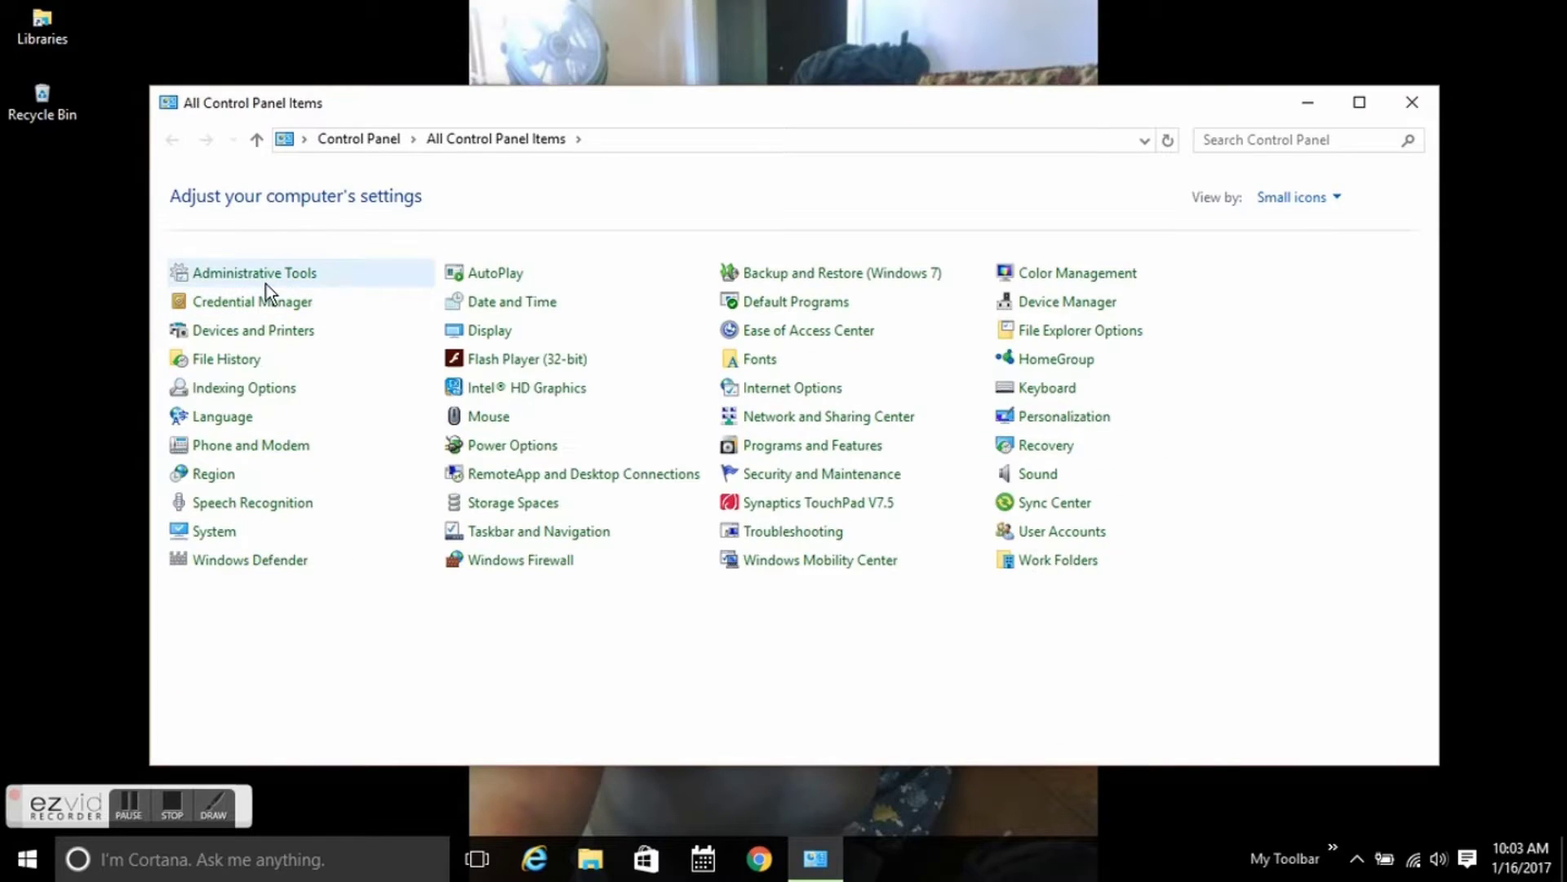
{"action": "left_click", "coordinate": [266, 281]}
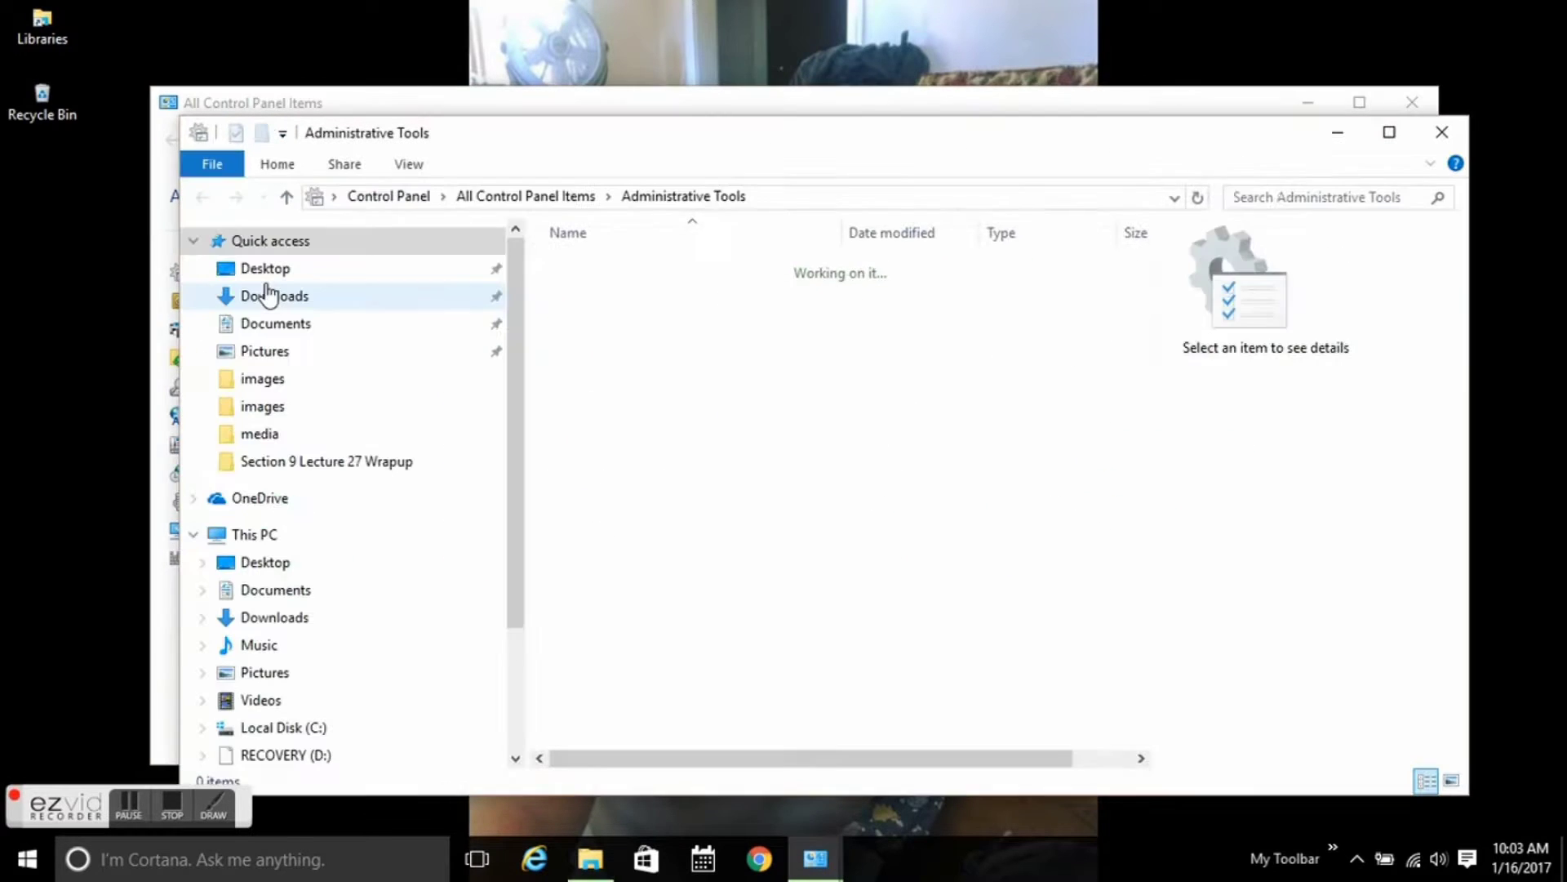
{"action": "double_click", "coordinate": [605, 507]}
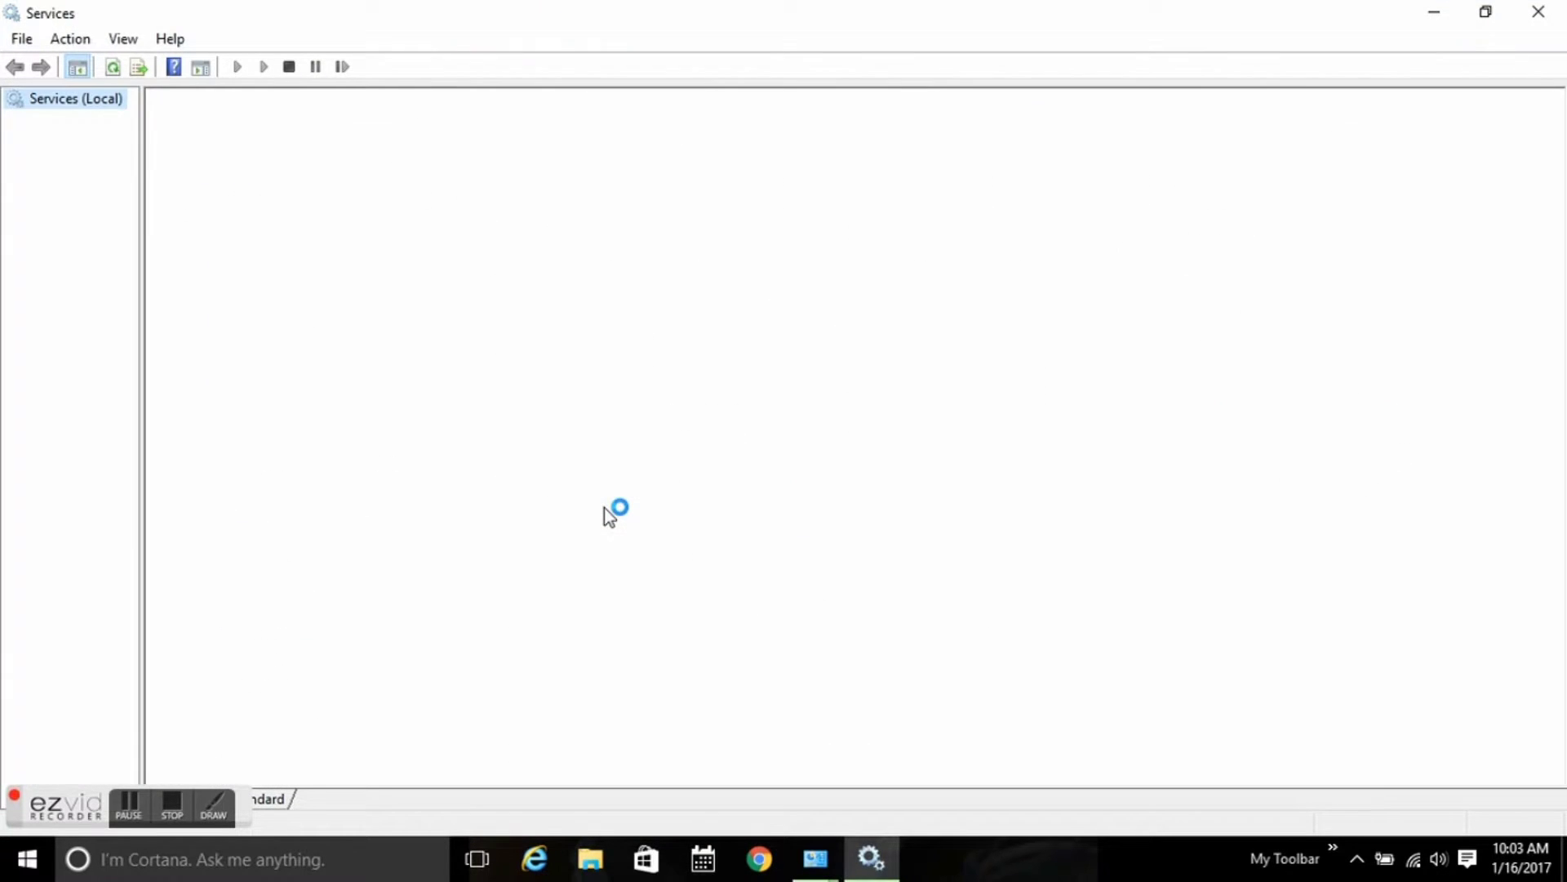
Confirm OracleServiceXE is Running with Automatic startup, closing its properties unchanged.
{"action": "scroll", "coordinate": [541, 391], "scroll_direction": "down", "scroll_amount": 20}
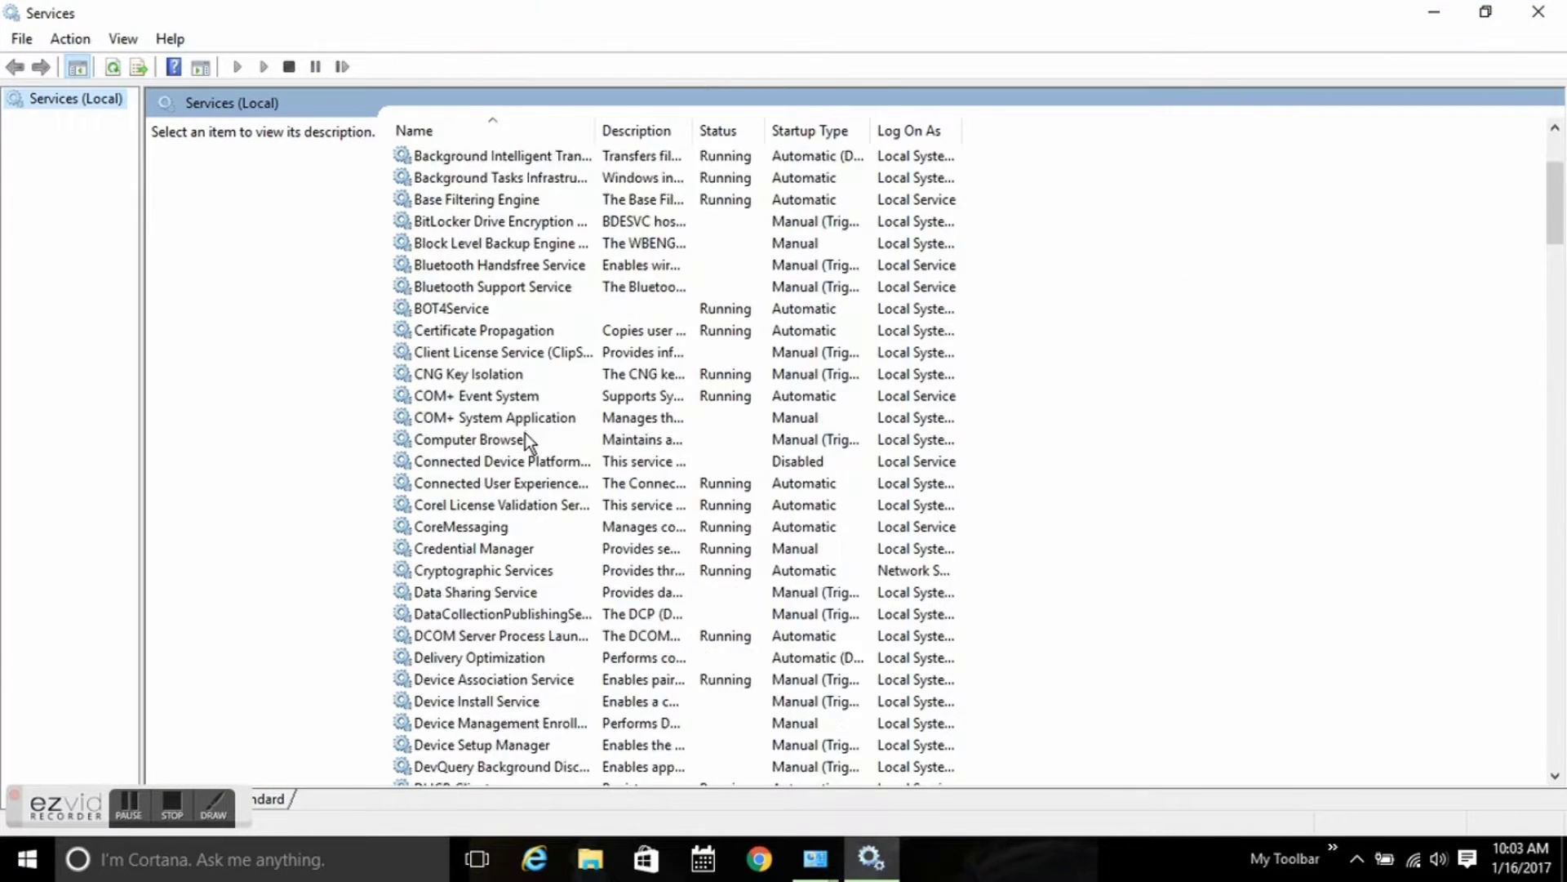
{"action": "scroll", "coordinate": [519, 457], "scroll_direction": "down", "scroll_amount": 9}
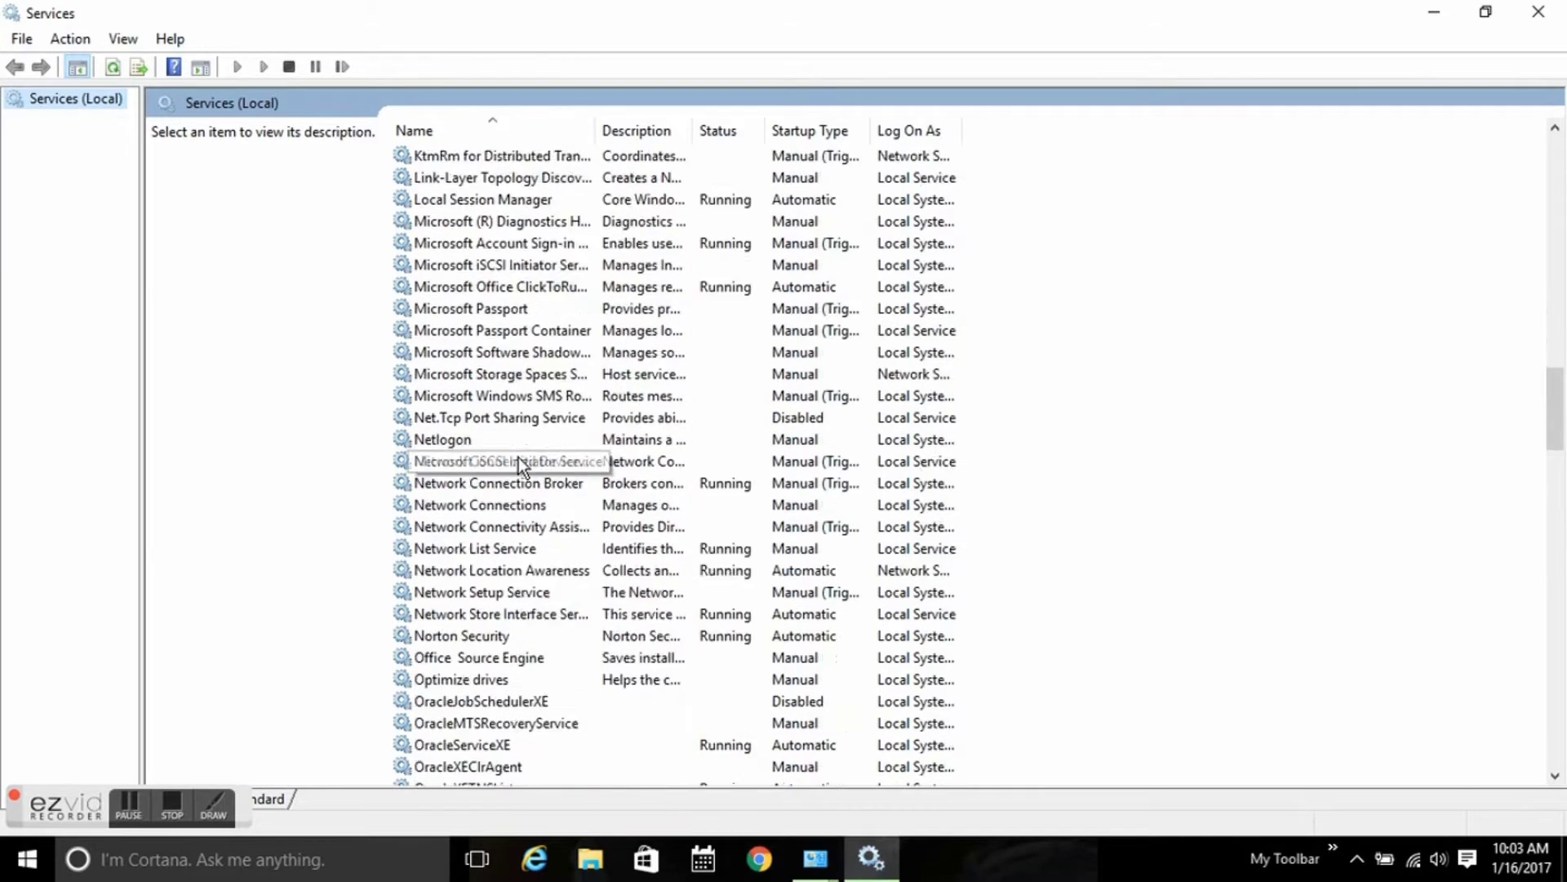
{"action": "left_click", "coordinate": [499, 548]}
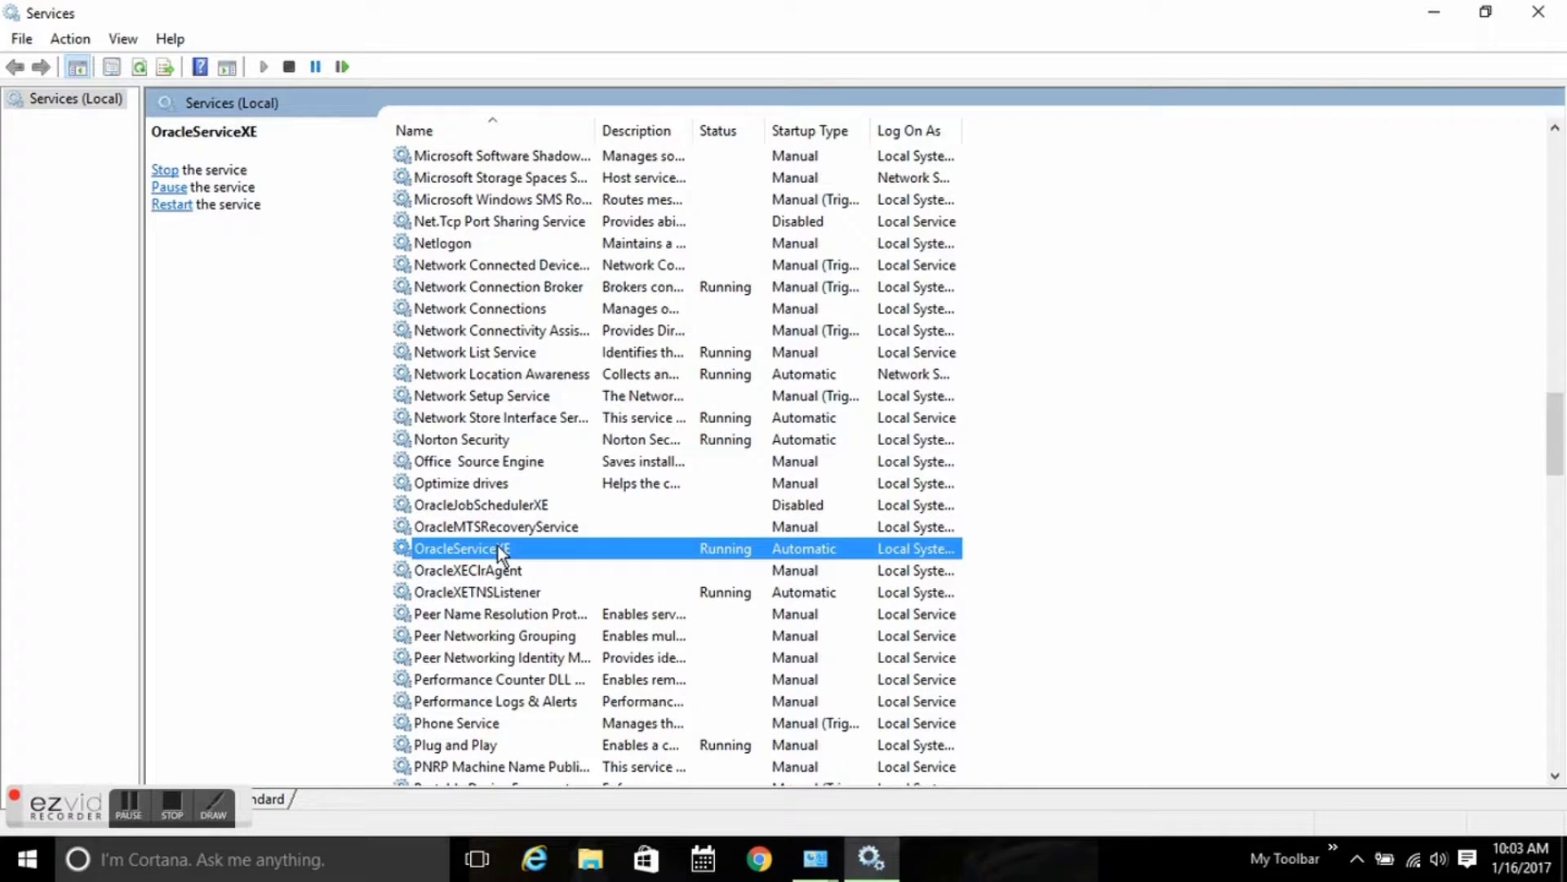
{"action": "double_click", "coordinate": [498, 547]}
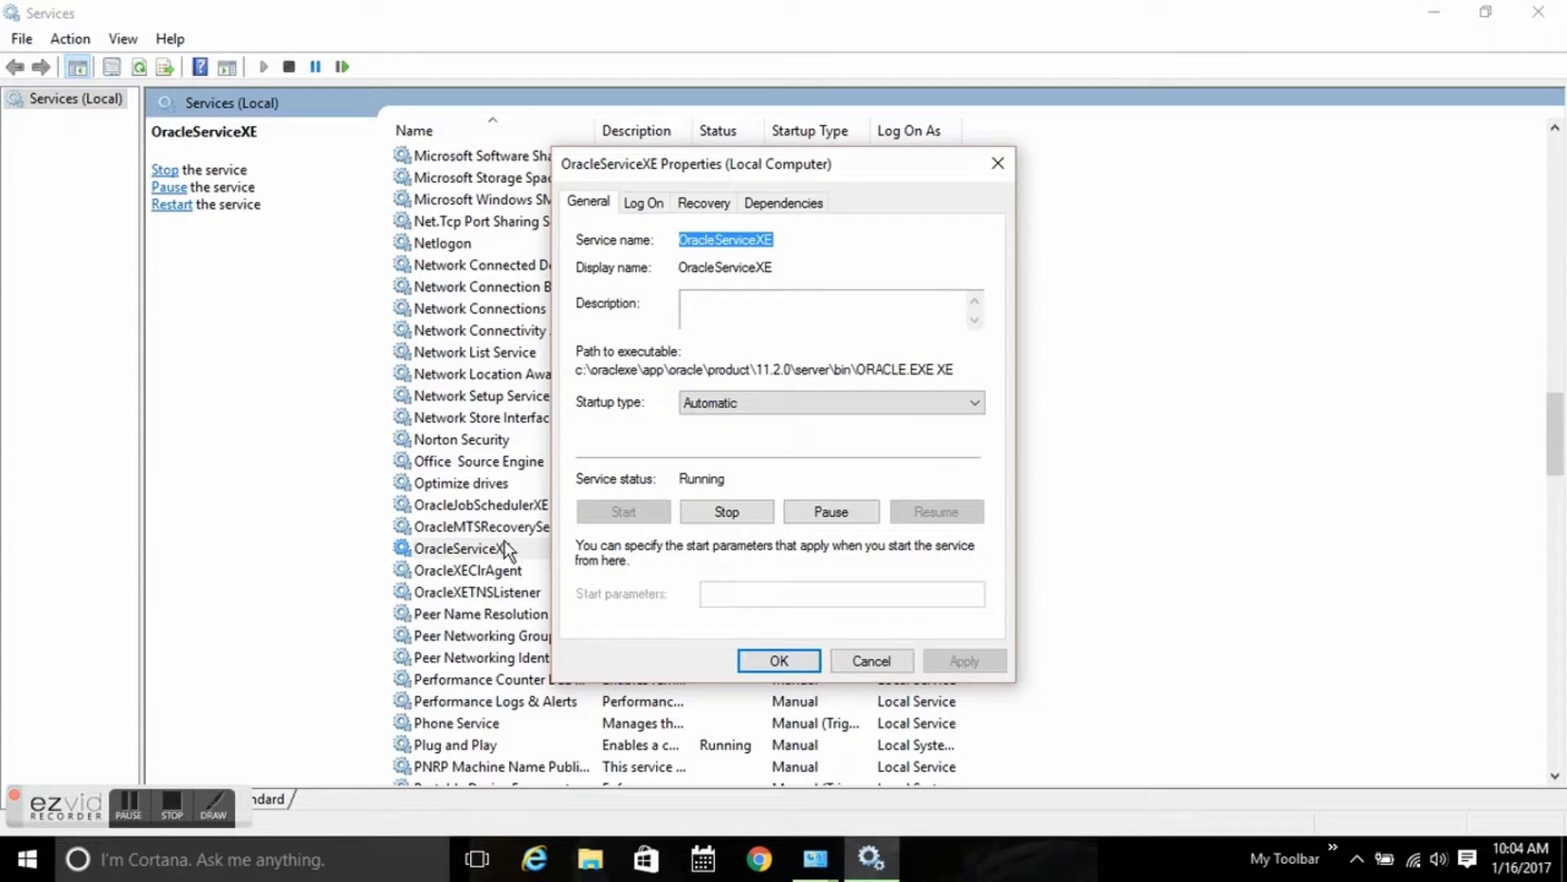
{"action": "left_click", "coordinate": [845, 406]}
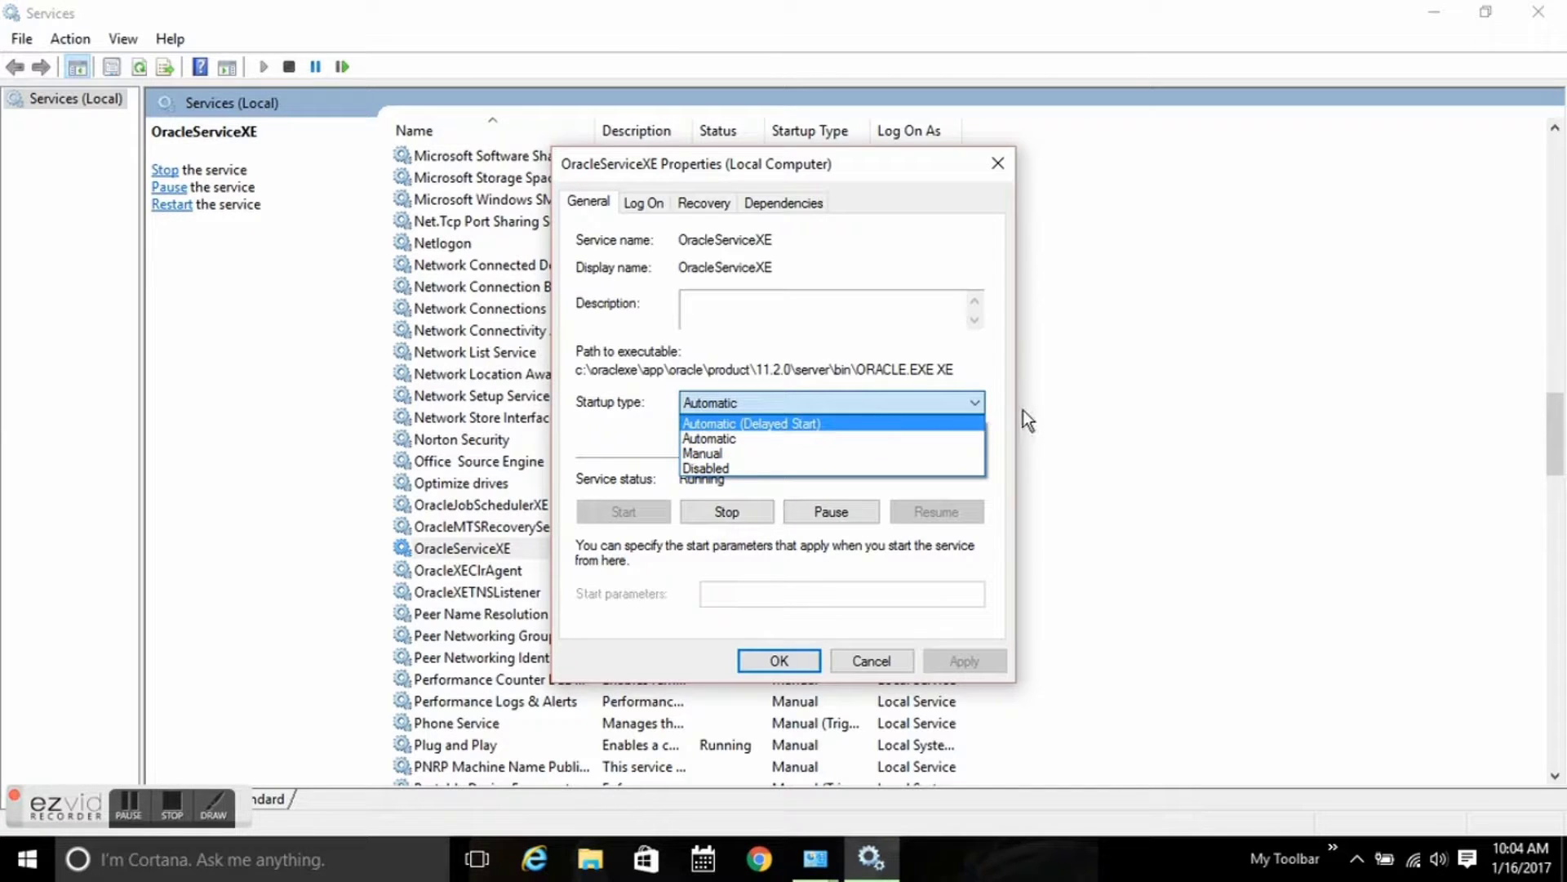
{"action": "left_click", "coordinate": [1066, 426]}
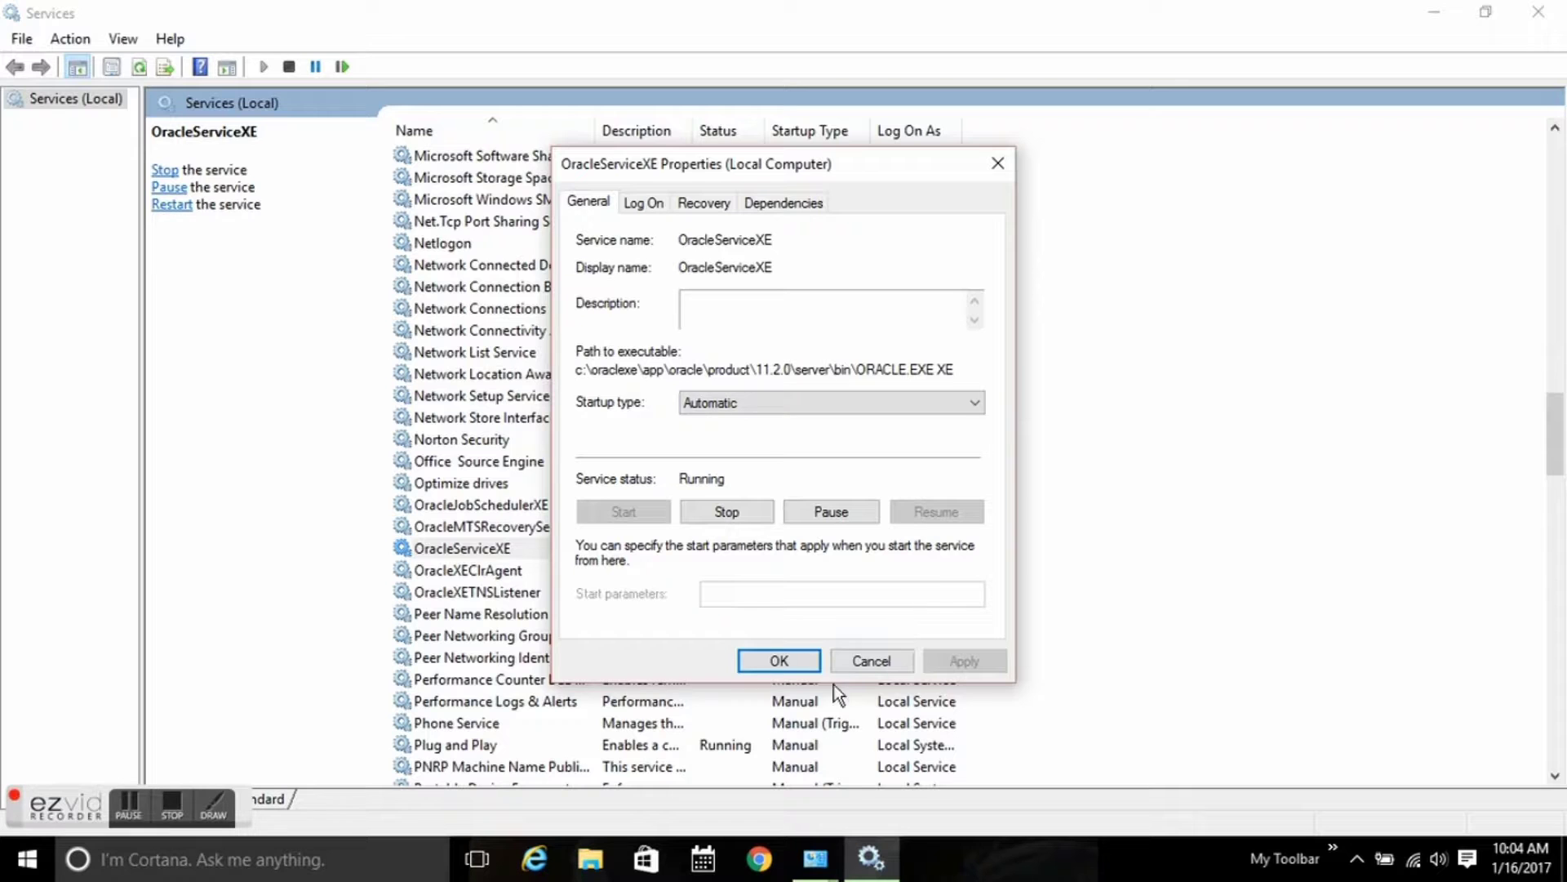
{"action": "left_click", "coordinate": [870, 658]}
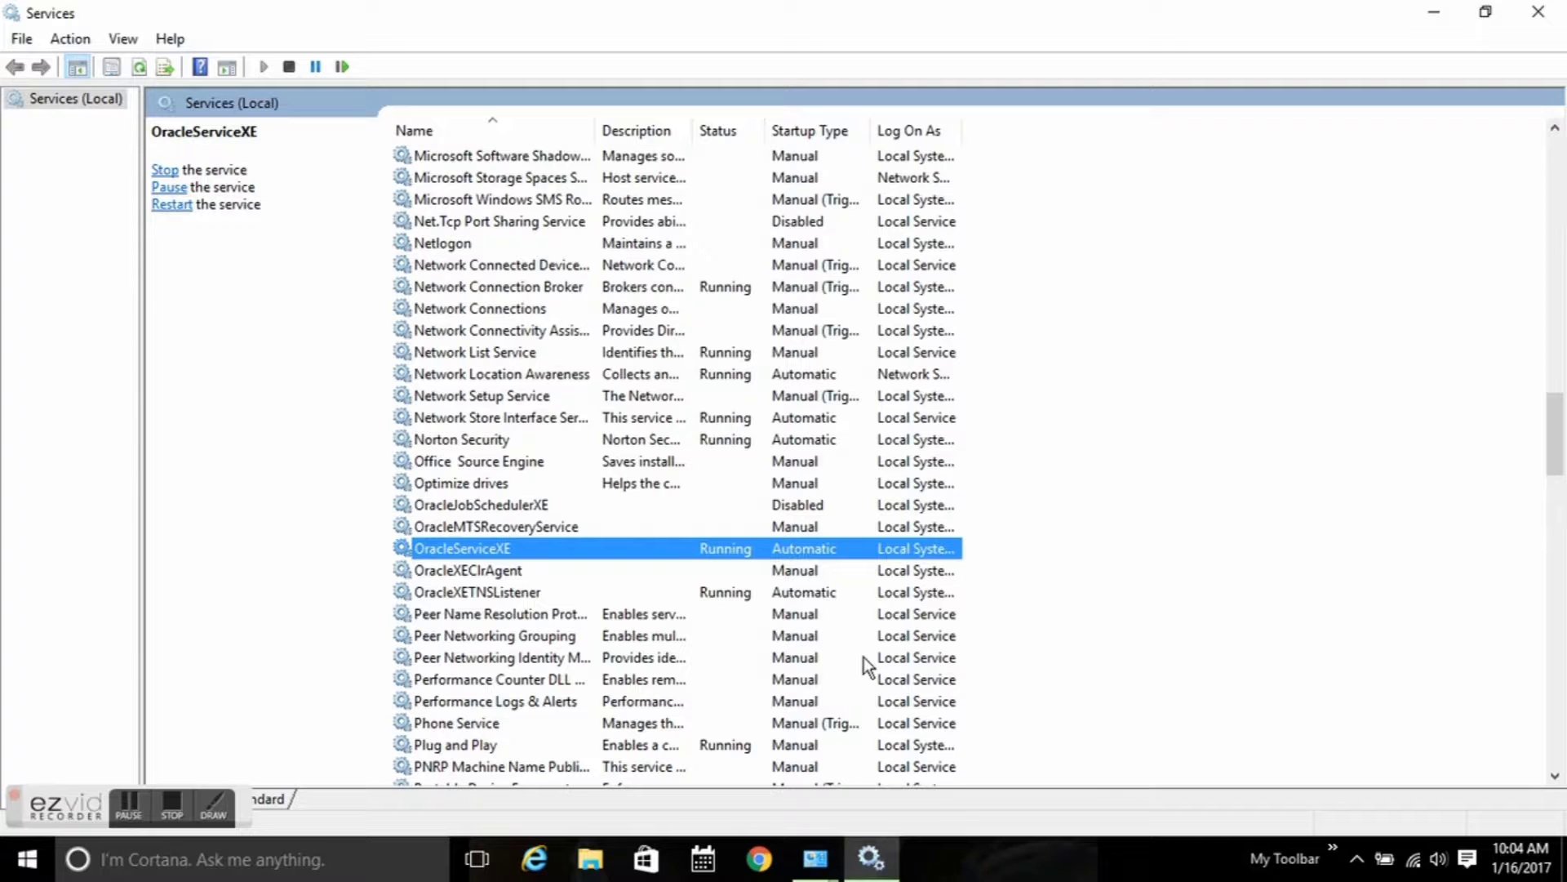
Confirm OracleXETNSListener is Running with Automatic startup, closing its properties unchanged.
{"action": "left_click", "coordinate": [522, 593]}
{"action": "double_click", "coordinate": [521, 593]}
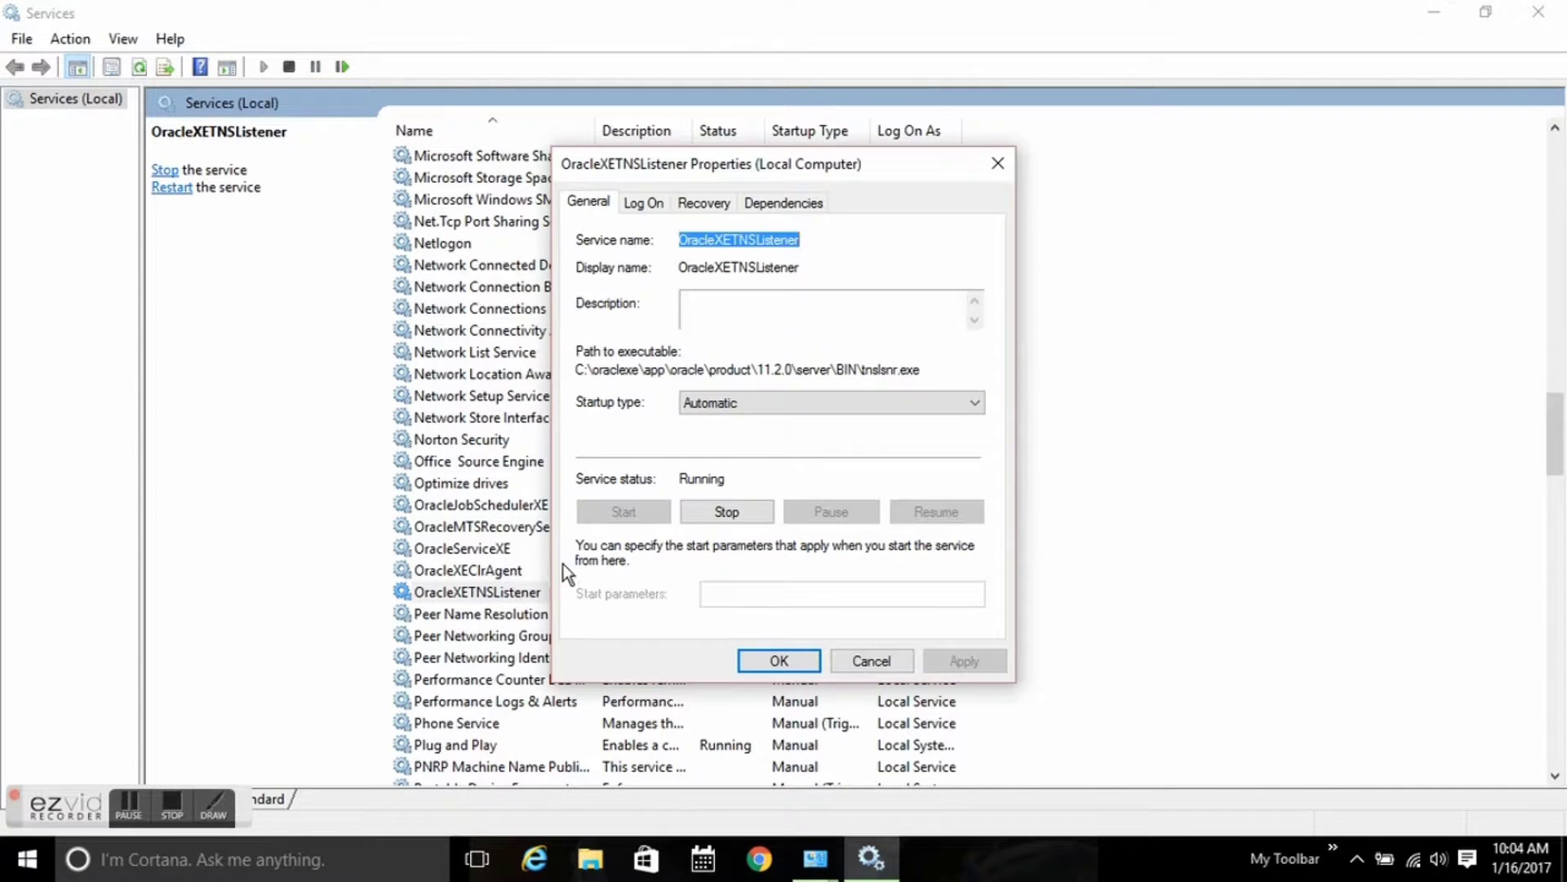
{"action": "left_click", "coordinate": [844, 405]}
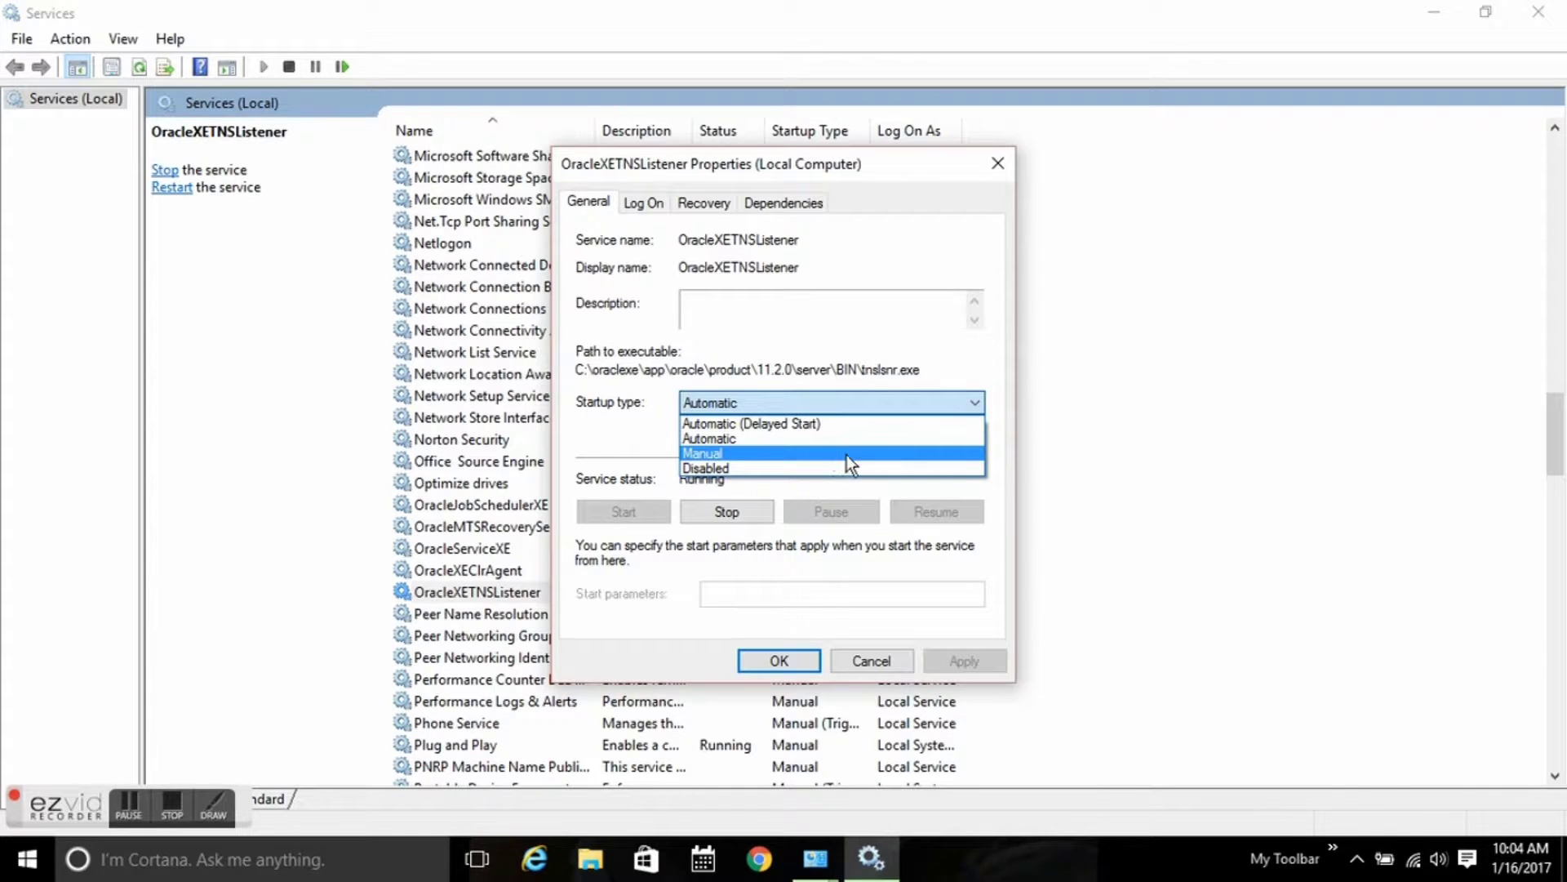
{"action": "left_click", "coordinate": [893, 655]}
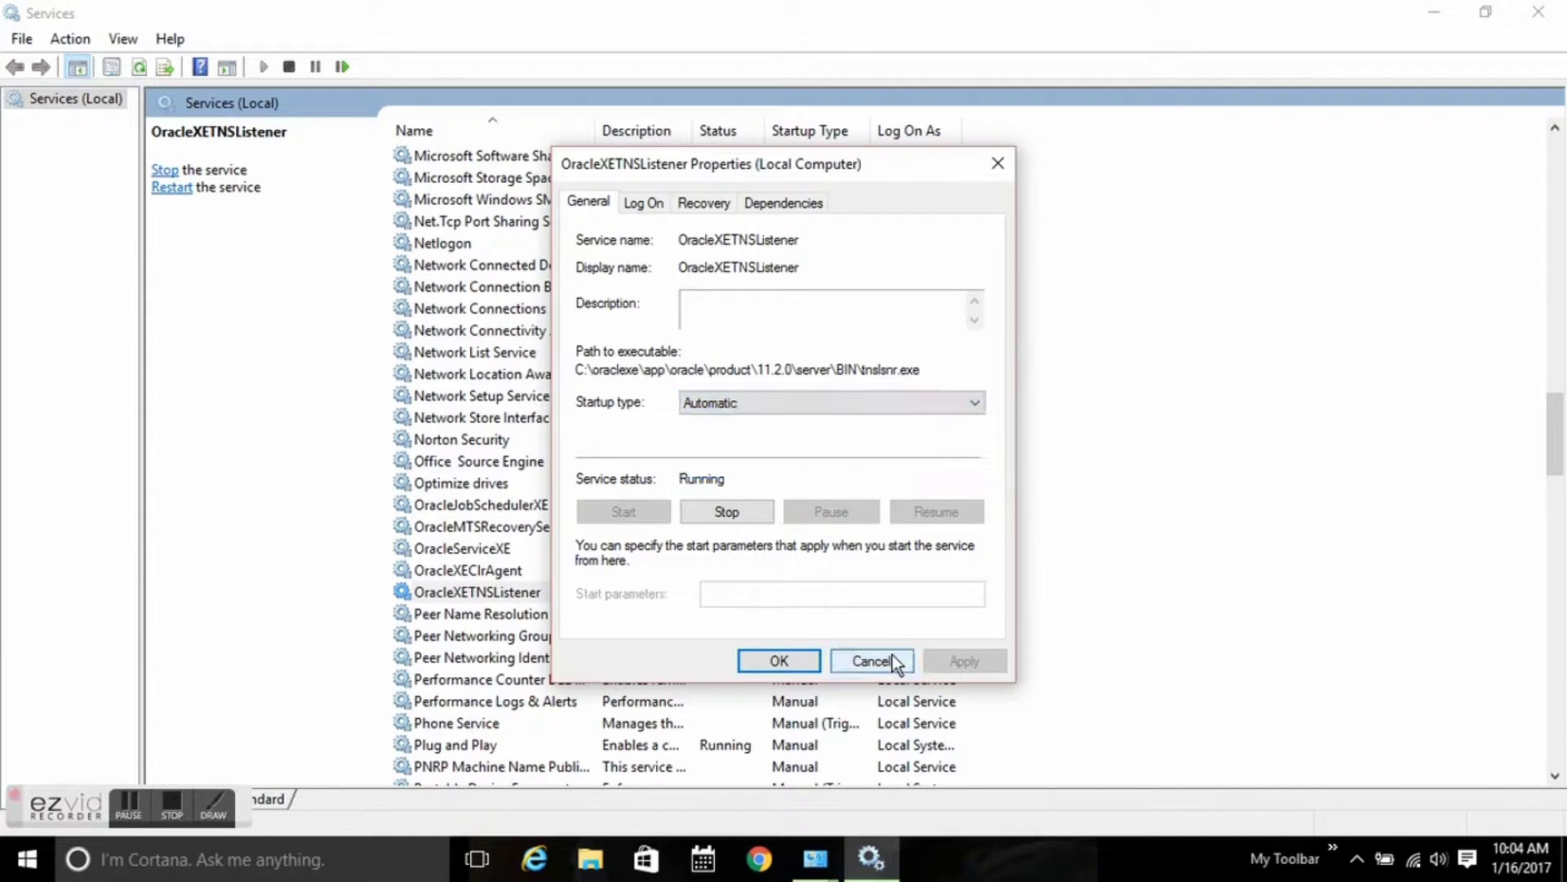
{"action": "left_click", "coordinate": [884, 662]}
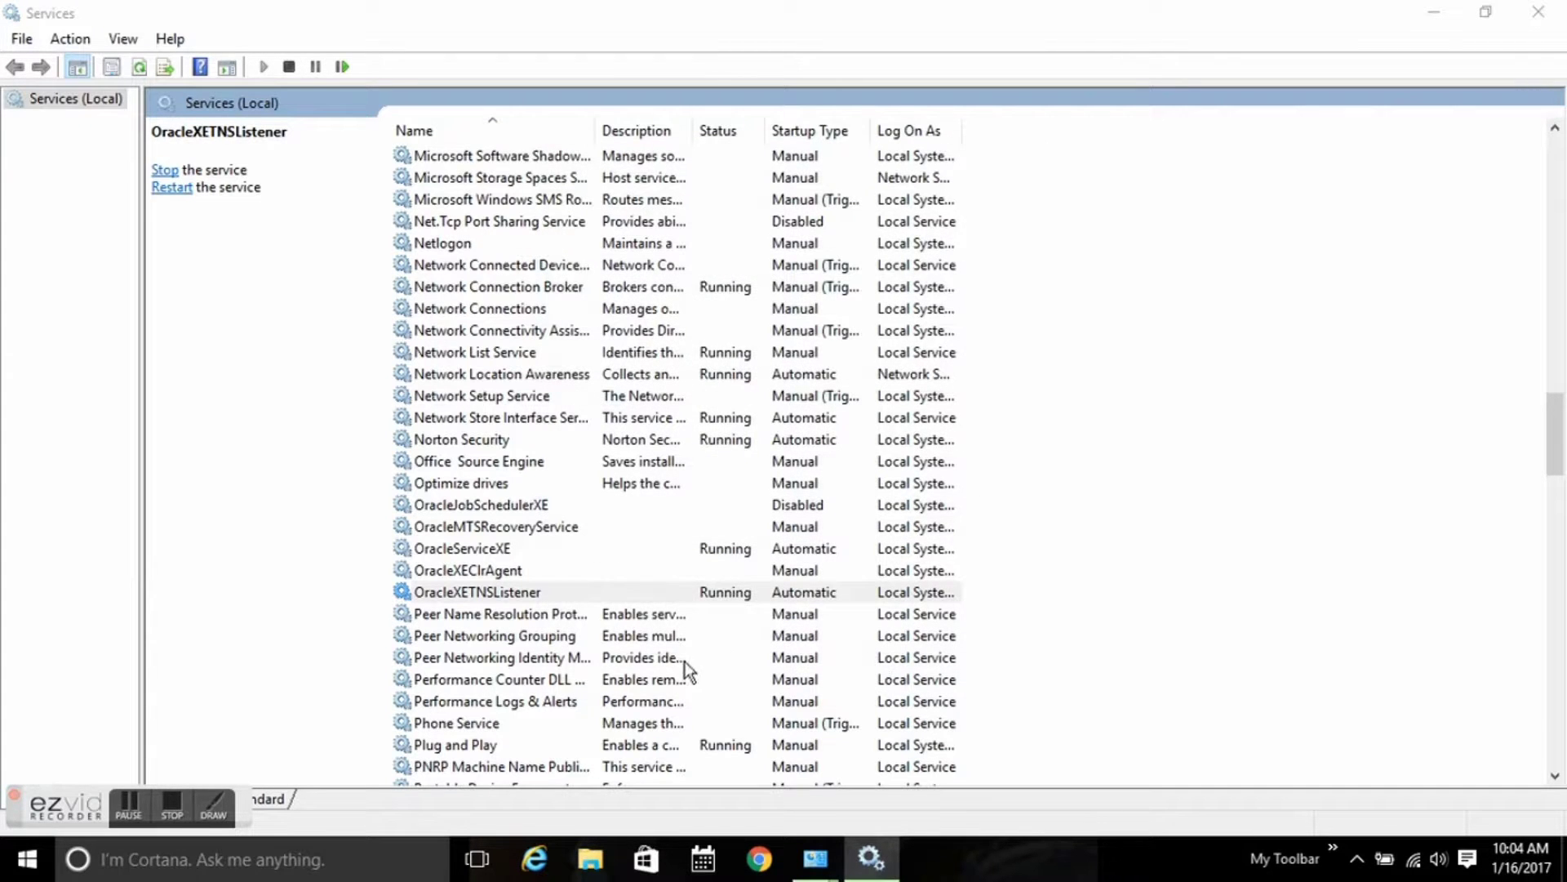
{"action": "left_click", "coordinate": [168, 803]}
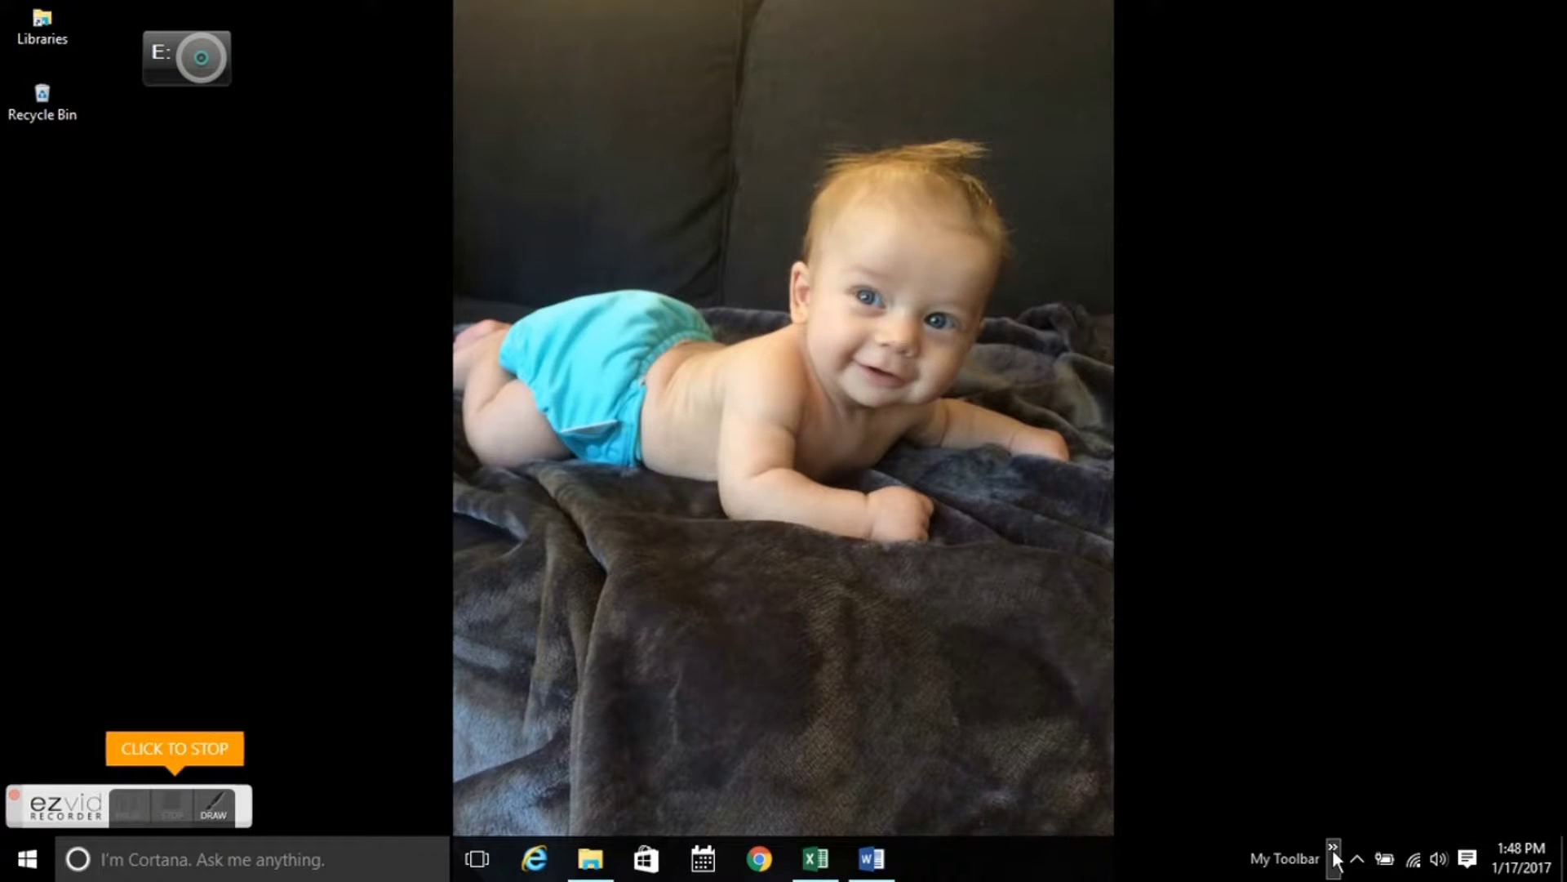
Check the SQLPlus shortcut targets C:\oraclexe\app\oracle\product\11.2.0\server\bin\sqlplus.exe, closing it unchanged.
{"action": "left_click", "coordinate": [1333, 854]}
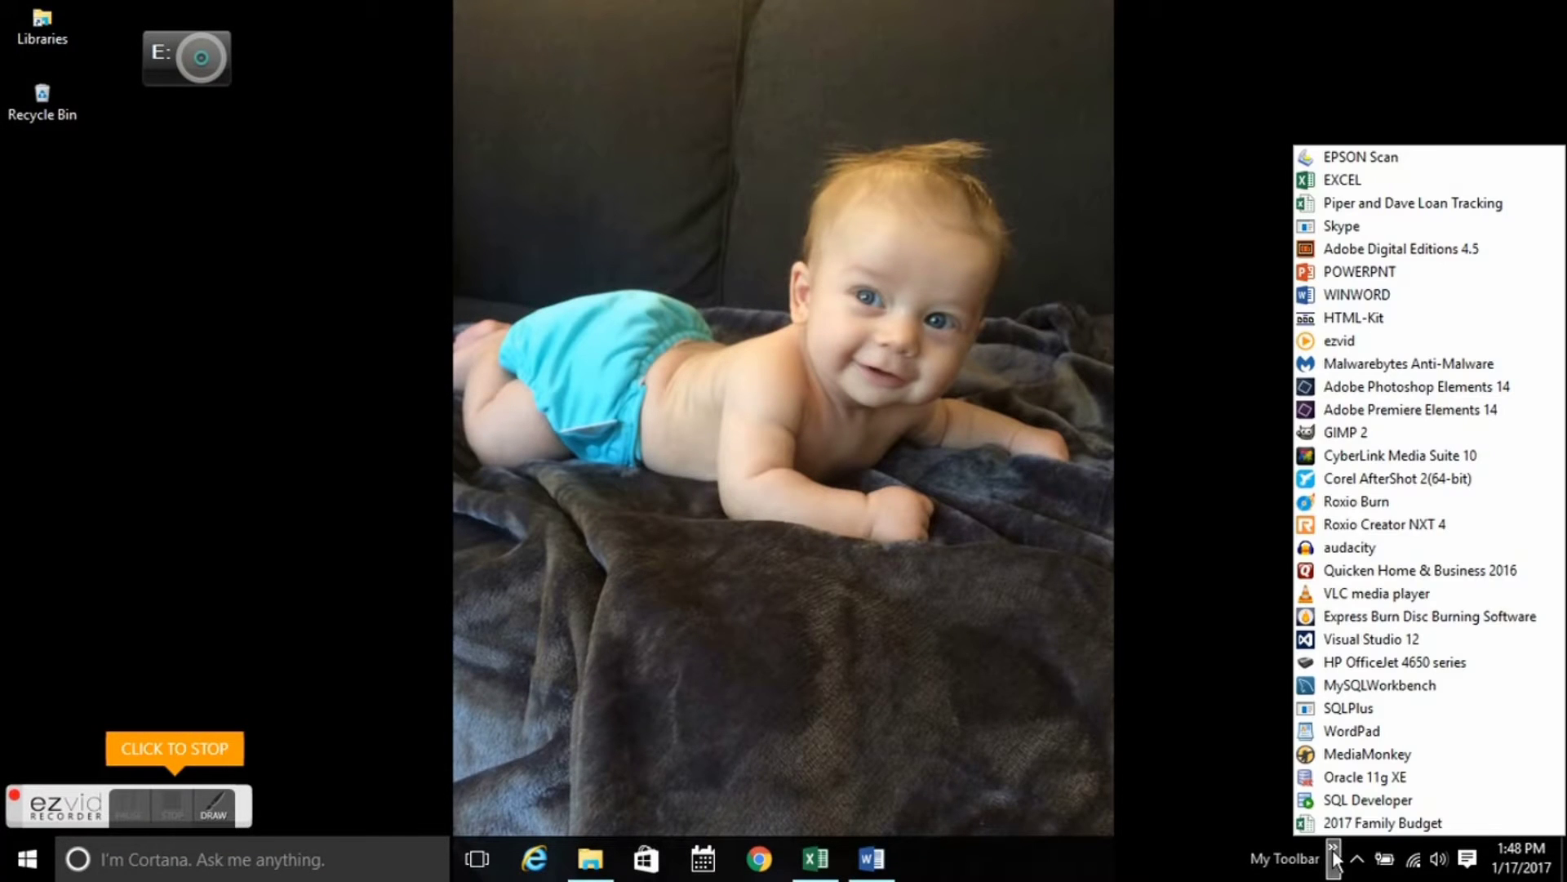
{"action": "right_click", "coordinate": [1353, 707]}
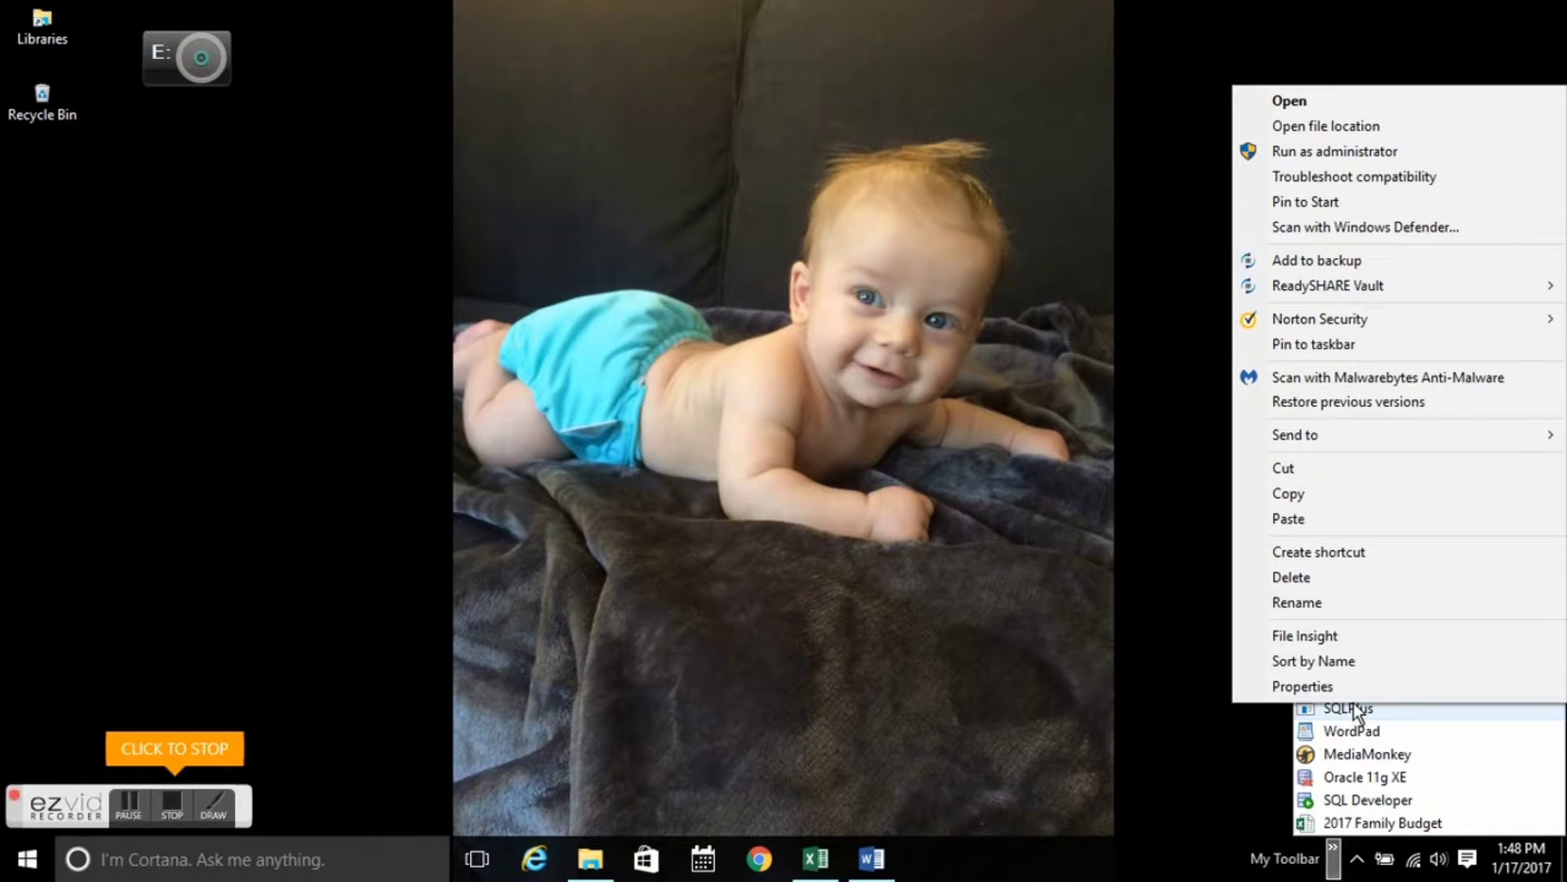
{"action": "left_click", "coordinate": [1350, 685]}
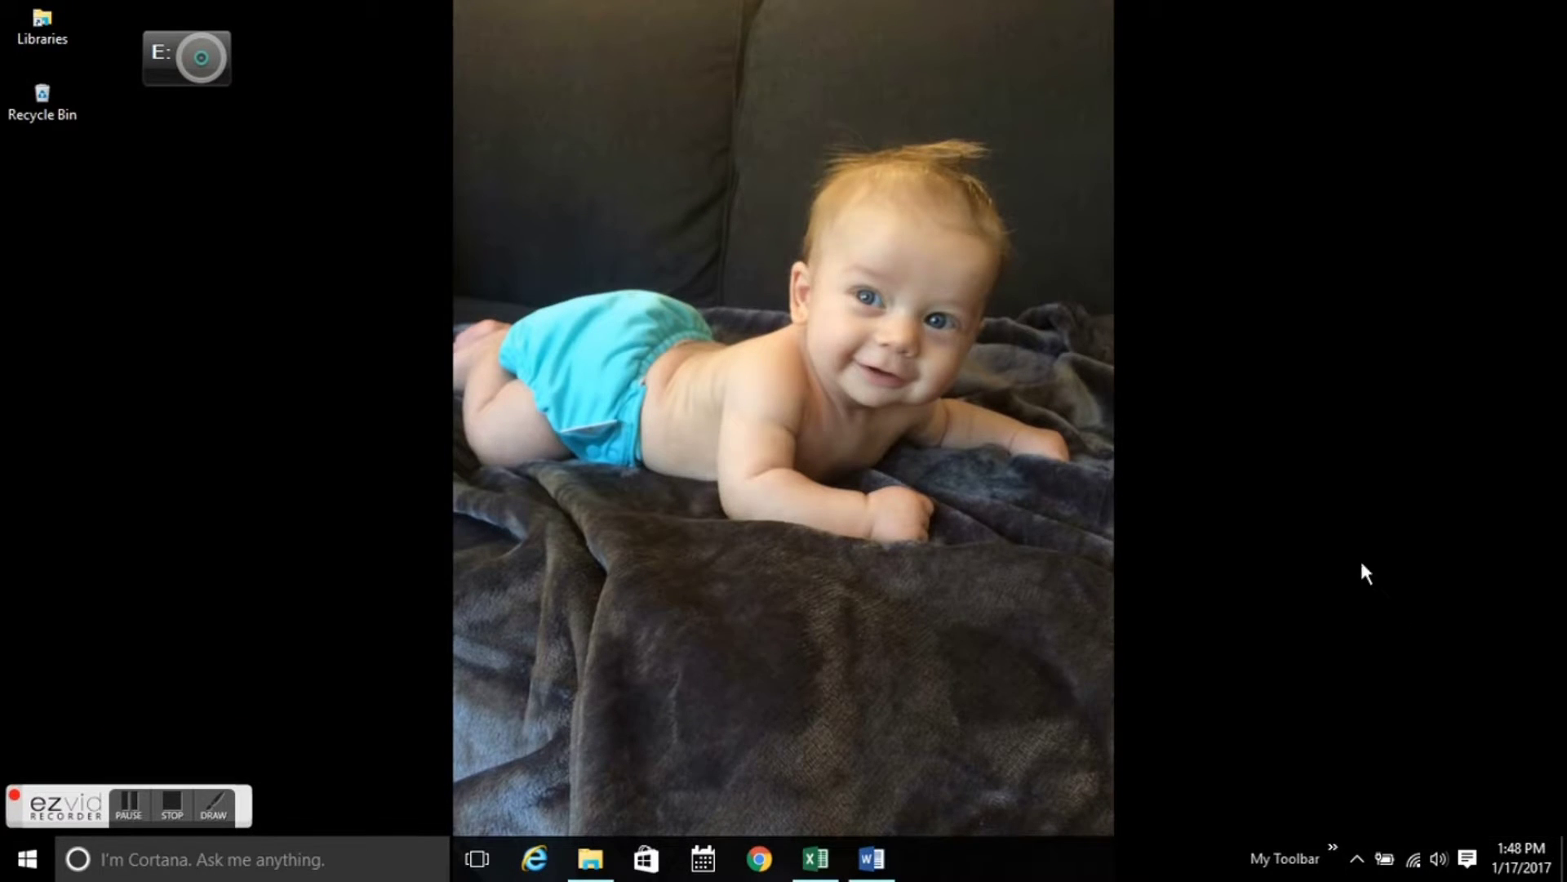
{"action": "left_click", "coordinate": [1359, 448]}
{"action": "key", "text": "Home"}
{"action": "key", "text": "Right"}
{"action": "key", "text": "Right"}
{"action": "key", "text": "Right"}
{"action": "key", "text": "Right"}
{"action": "key", "text": "Right"}
{"action": "key", "text": "Right"}
{"action": "key", "text": "Right"}
{"action": "key", "text": "Right"}
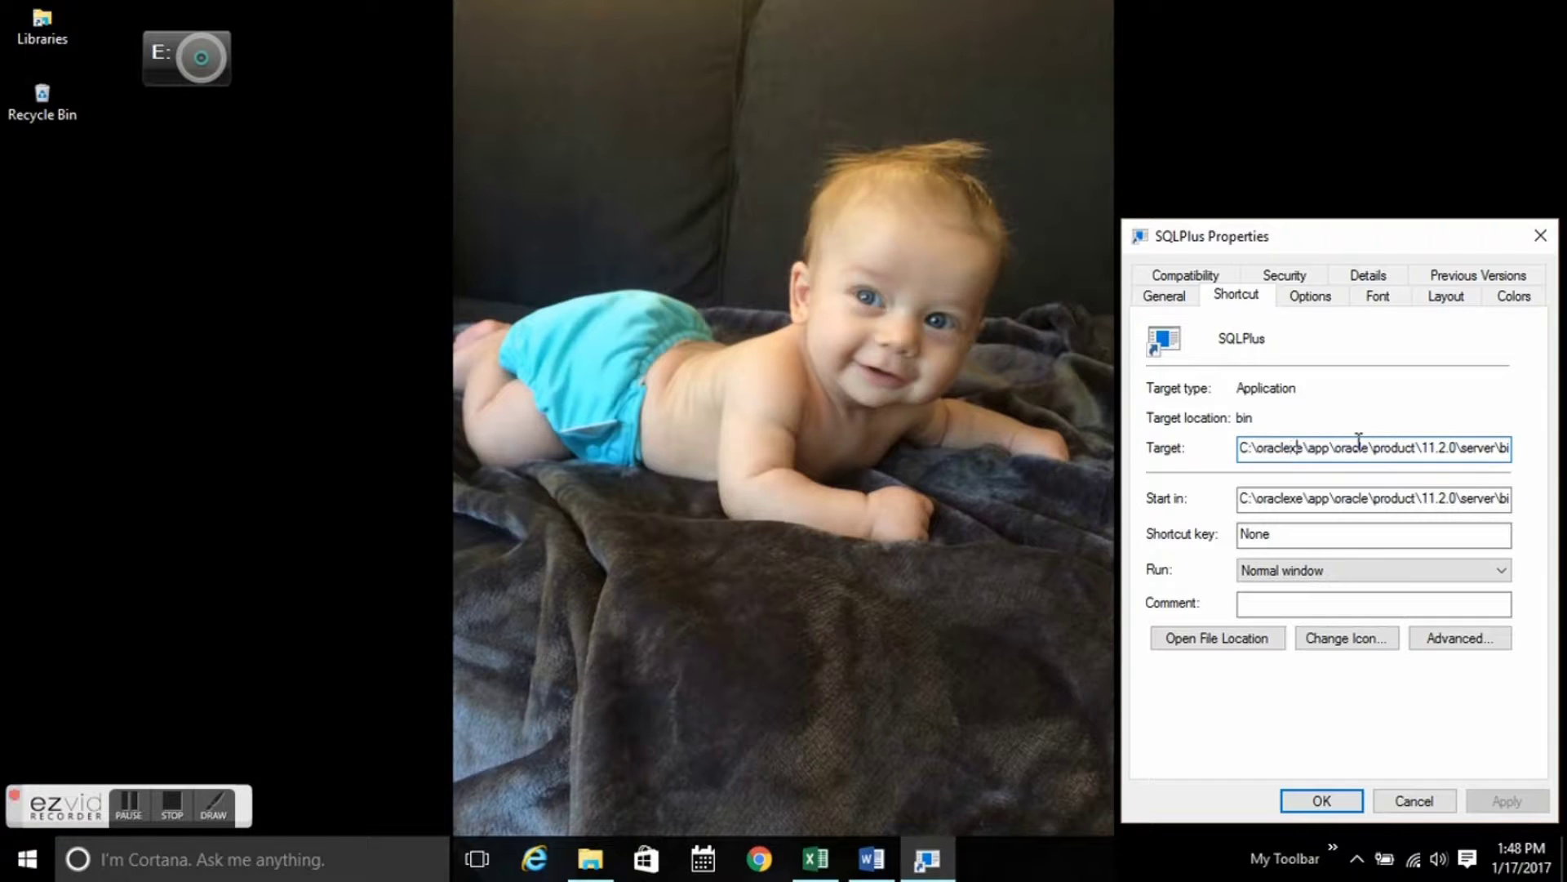
{"action": "key", "text": "Right"}
{"action": "key", "text": "Right"}
{"action": "key", "text": "Right"}
{"action": "key", "text": "Right"}
{"action": "key", "text": "Right"}
{"action": "key", "text": "Right"}
{"action": "key", "text": "Right"}
{"action": "key", "text": "Right"}
{"action": "key", "text": "Right"}
{"action": "key", "text": "Right"}
{"action": "key", "text": "Right"}
{"action": "key", "text": "Right"}
{"action": "key", "text": "Right"}
{"action": "key", "text": "Right"}
{"action": "key", "text": "Right"}
{"action": "key", "text": "Right"}
{"action": "key", "text": "Right"}
{"action": "key", "text": "Right"}
{"action": "key", "text": "Right"}
{"action": "key", "text": "Right"}
{"action": "key", "text": "Right"}
{"action": "key", "text": "Right"}
{"action": "key", "text": "Right"}
{"action": "key", "text": "Right"}
{"action": "key", "text": "Right"}
{"action": "key", "text": "Right"}
{"action": "key", "text": "Right"}
{"action": "key", "text": "Right"}
{"action": "key", "text": "Right"}
{"action": "key", "text": "Right"}
{"action": "key", "text": "Right"}
{"action": "key", "text": "Right"}
{"action": "key", "text": "Right"}
{"action": "key", "text": "Right"}
{"action": "key", "text": "Right"}
{"action": "key", "text": "Right"}
{"action": "key", "text": "Right"}
{"action": "key", "text": "Right"}
{"action": "key", "text": "Right"}
{"action": "key", "text": "Right"}
{"action": "key", "text": "Right"}
{"action": "key", "text": "Right"}
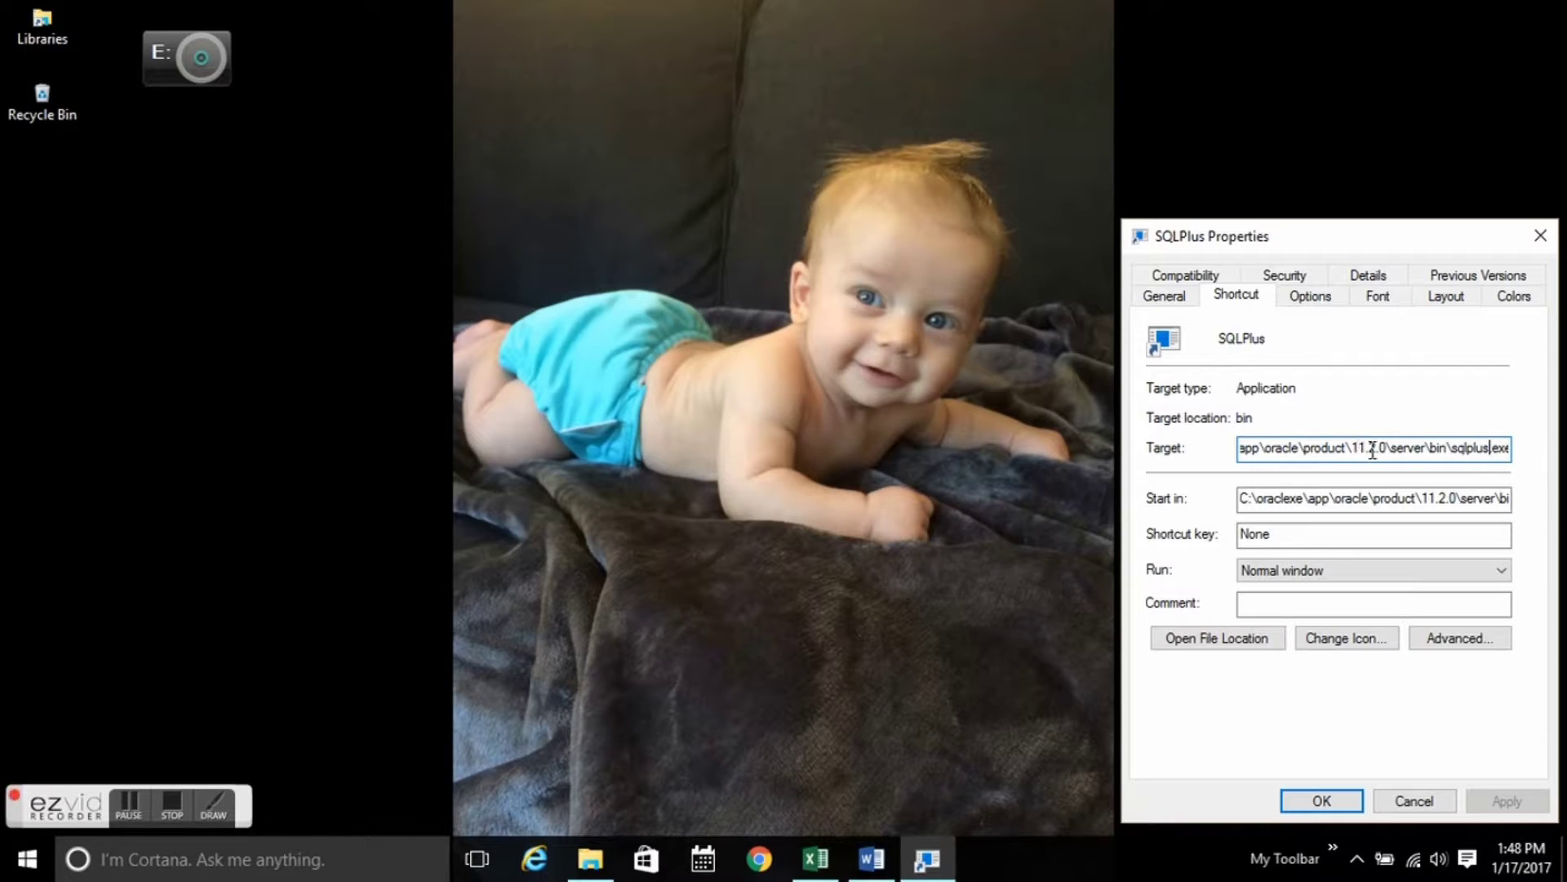
{"action": "left_click", "coordinate": [1329, 802]}
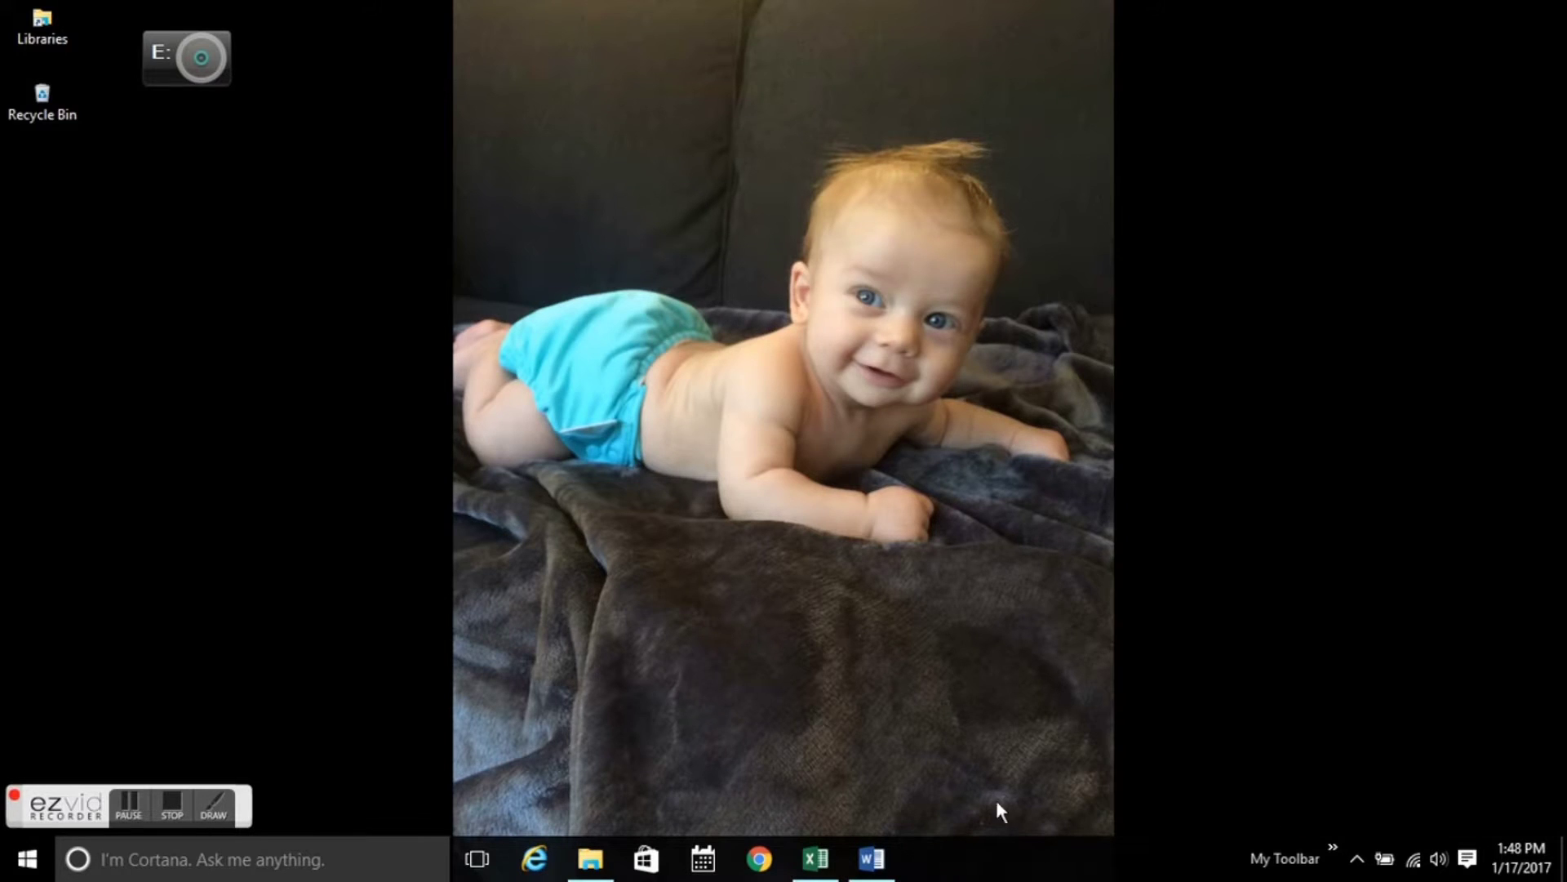
{"action": "left_click", "coordinate": [591, 859]}
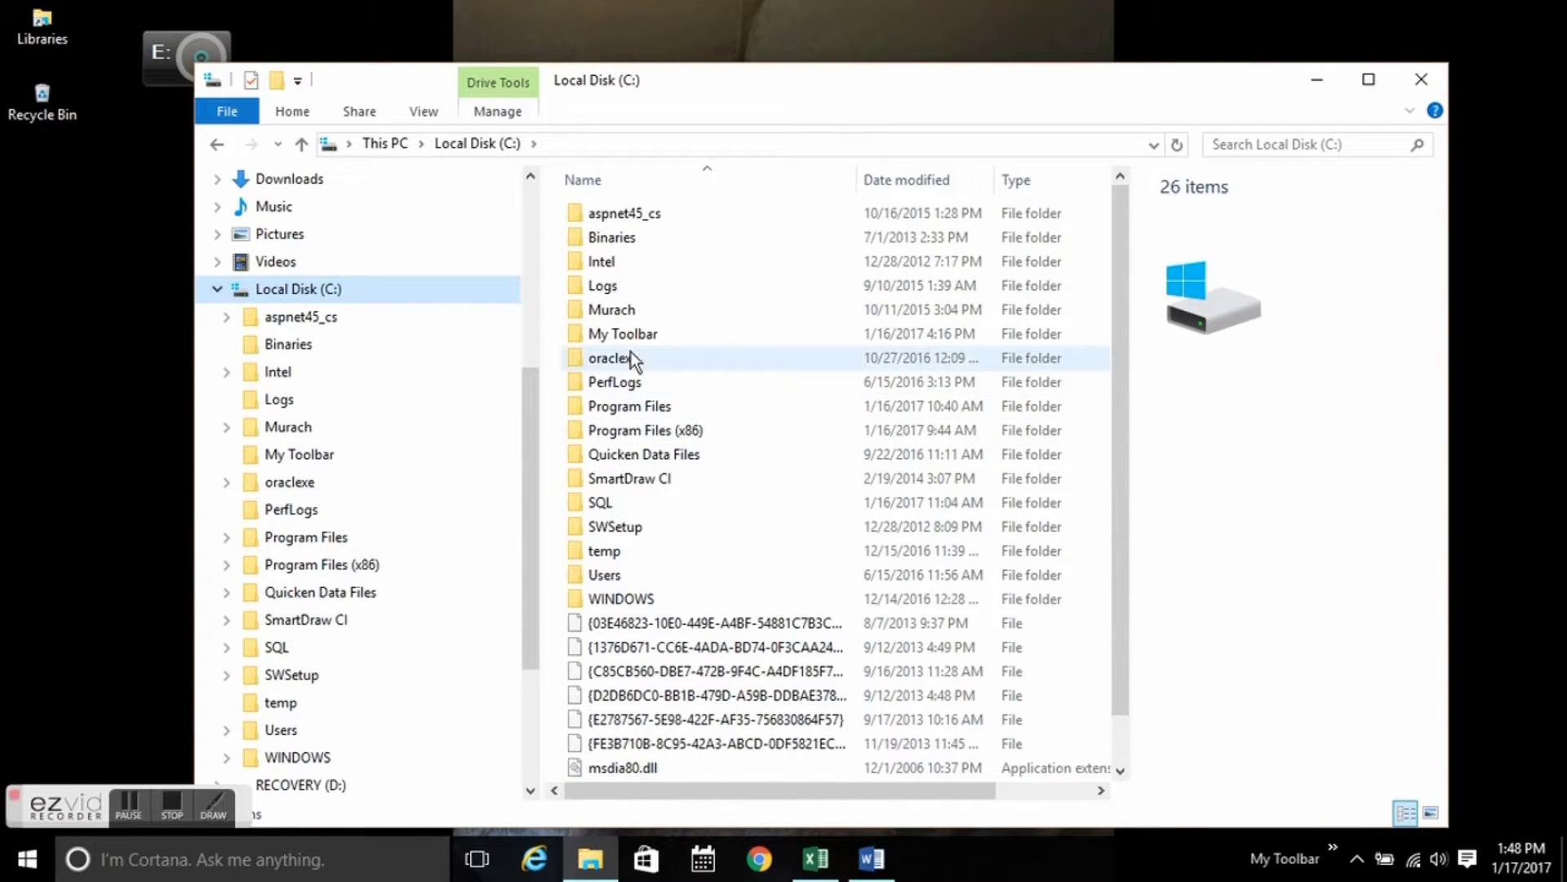
Browse to C:\oraclexe\app\oracle\product\11.2.0\server\bin and select the sqlplus application.
{"action": "double_click", "coordinate": [633, 359]}
{"action": "double_click", "coordinate": [659, 211]}
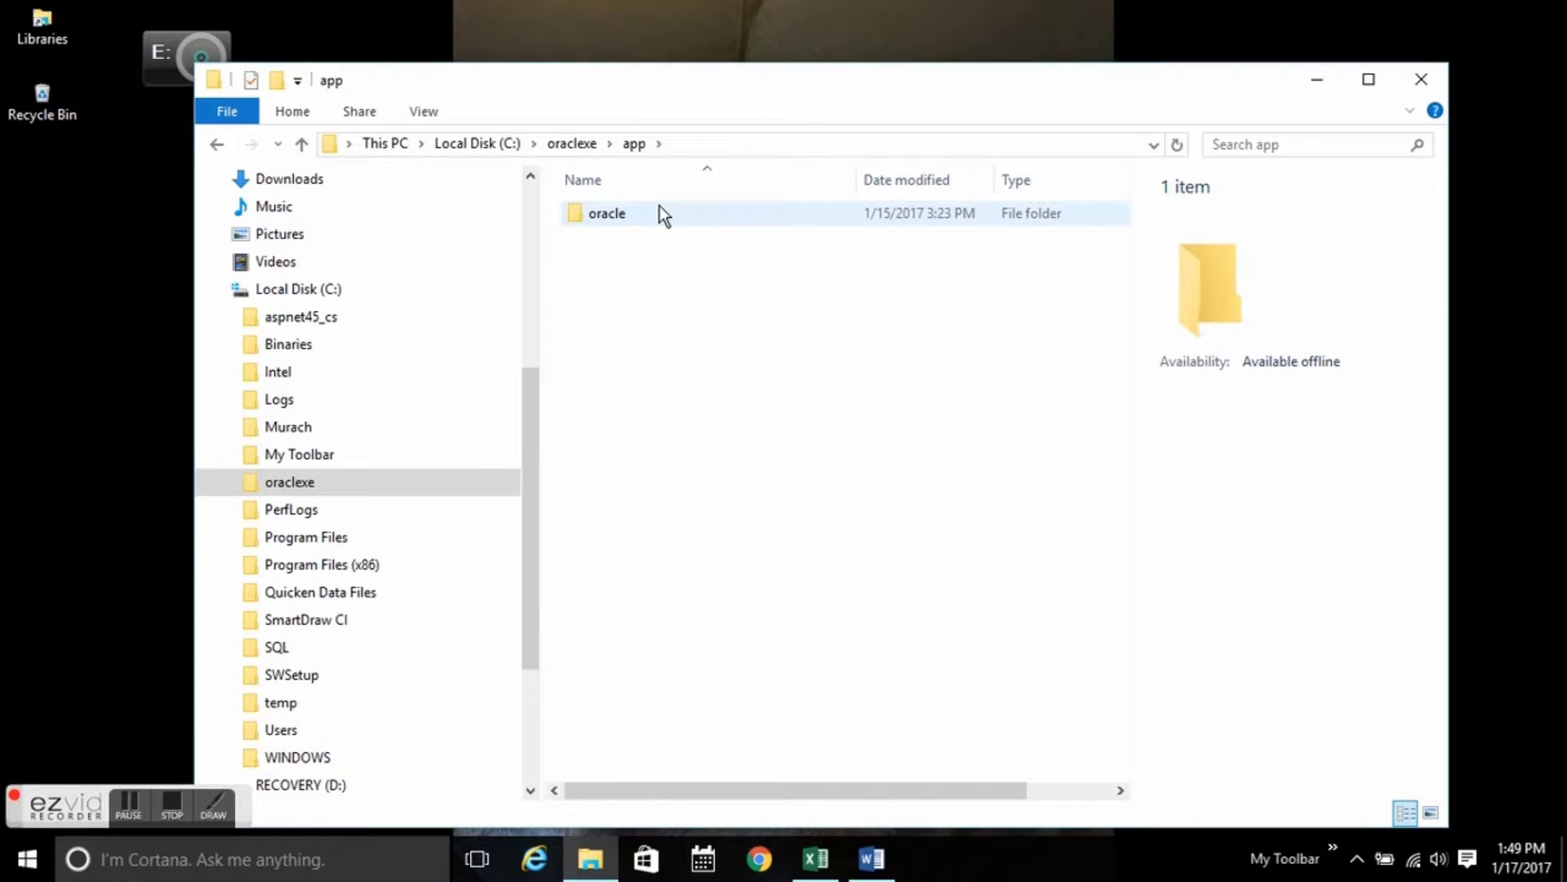
{"action": "double_click", "coordinate": [659, 211]}
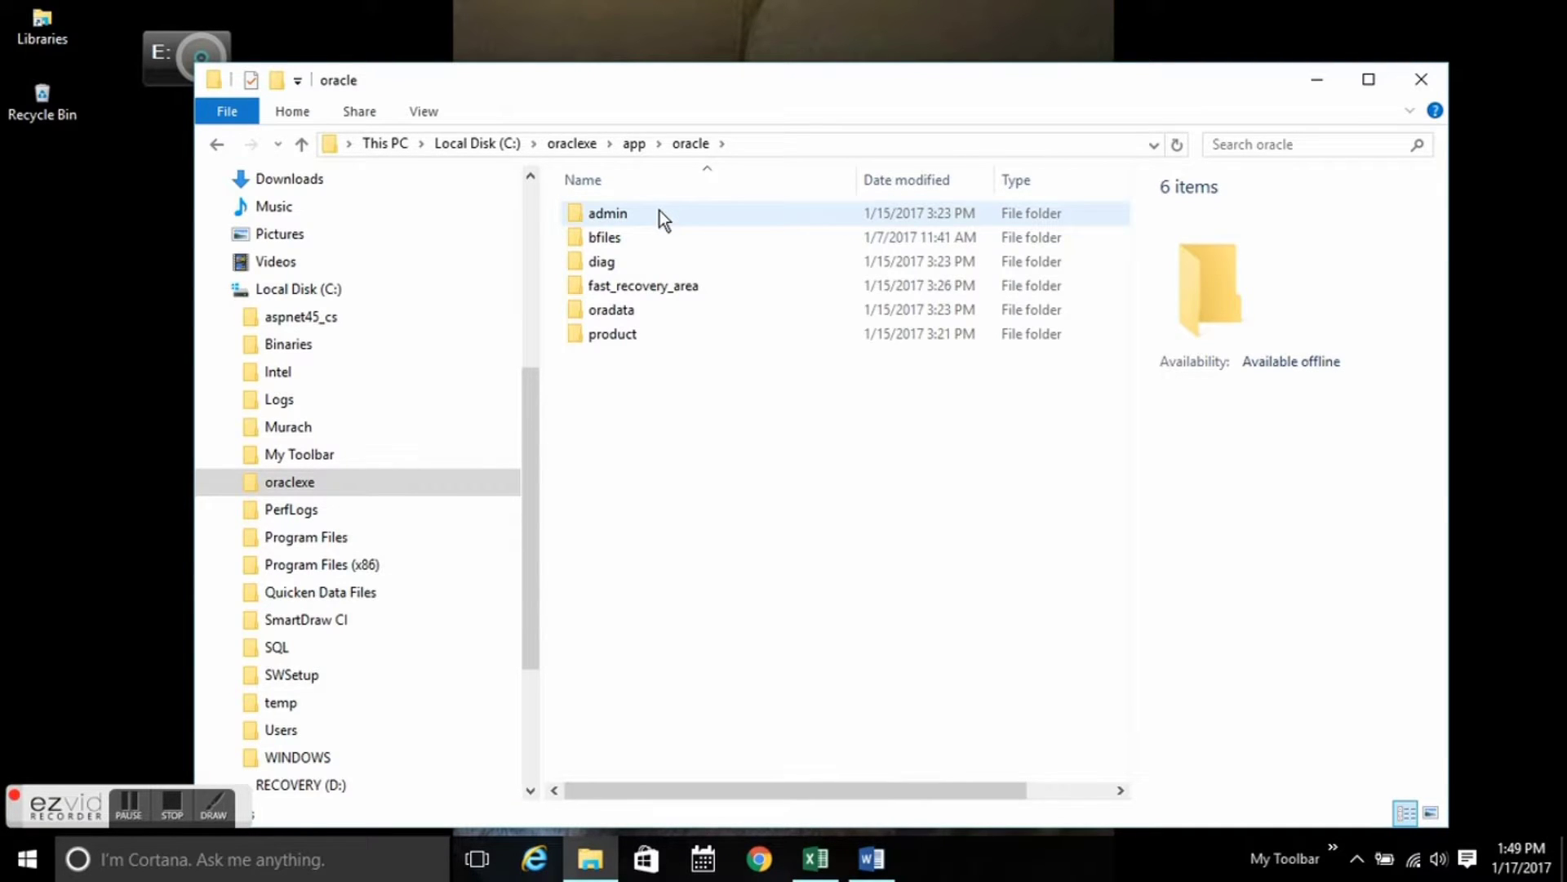
{"action": "double_click", "coordinate": [638, 333]}
{"action": "double_click", "coordinate": [648, 218]}
{"action": "double_click", "coordinate": [648, 217]}
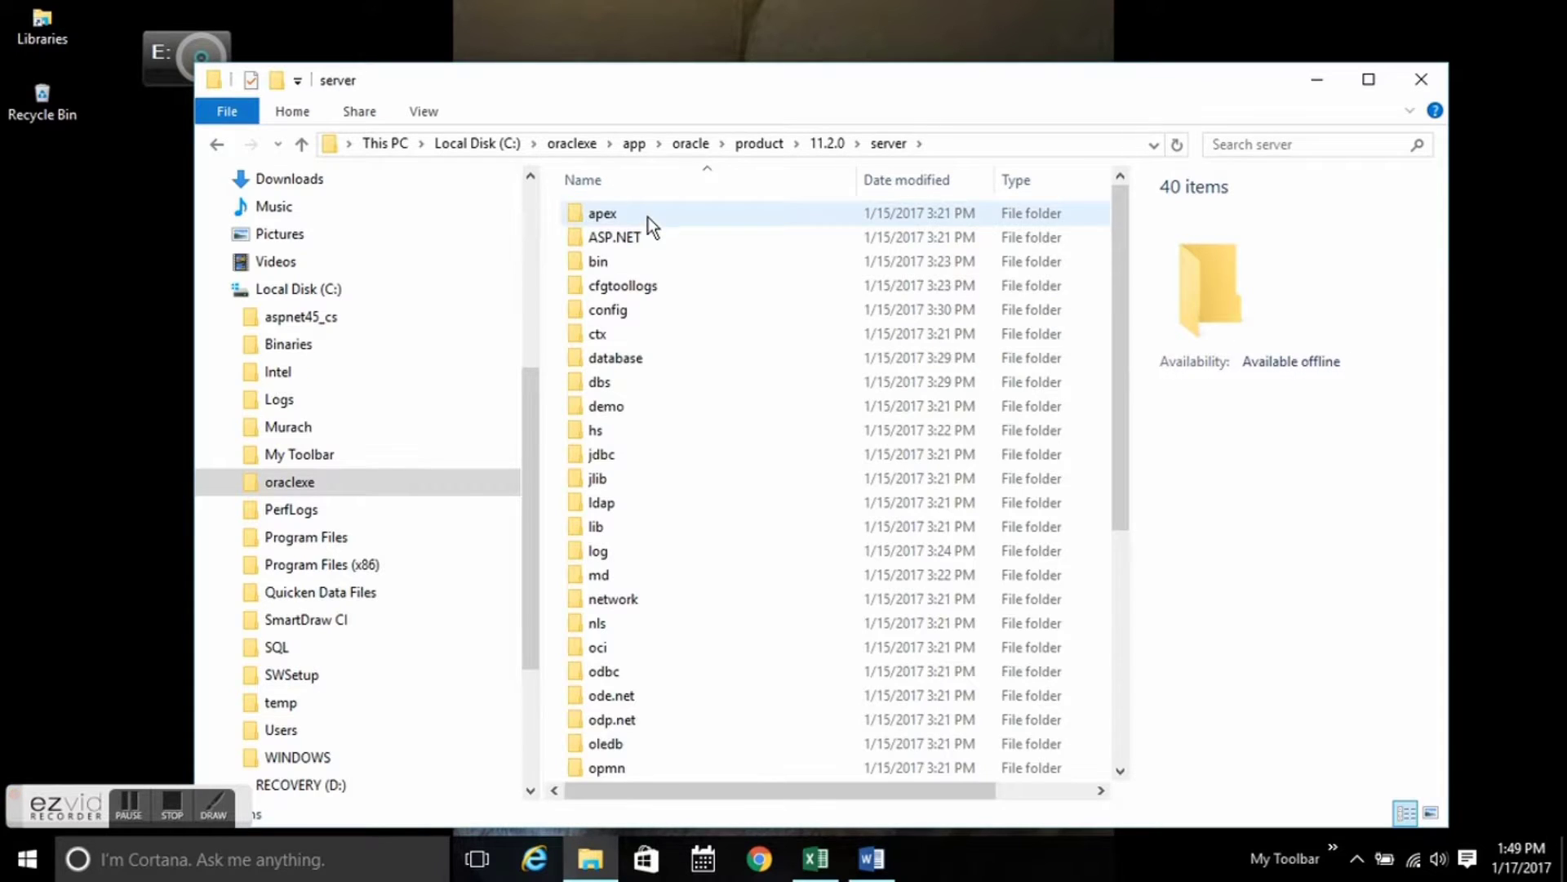
{"action": "double_click", "coordinate": [641, 259]}
{"action": "scroll", "coordinate": [689, 321], "scroll_direction": "down", "scroll_amount": 8}
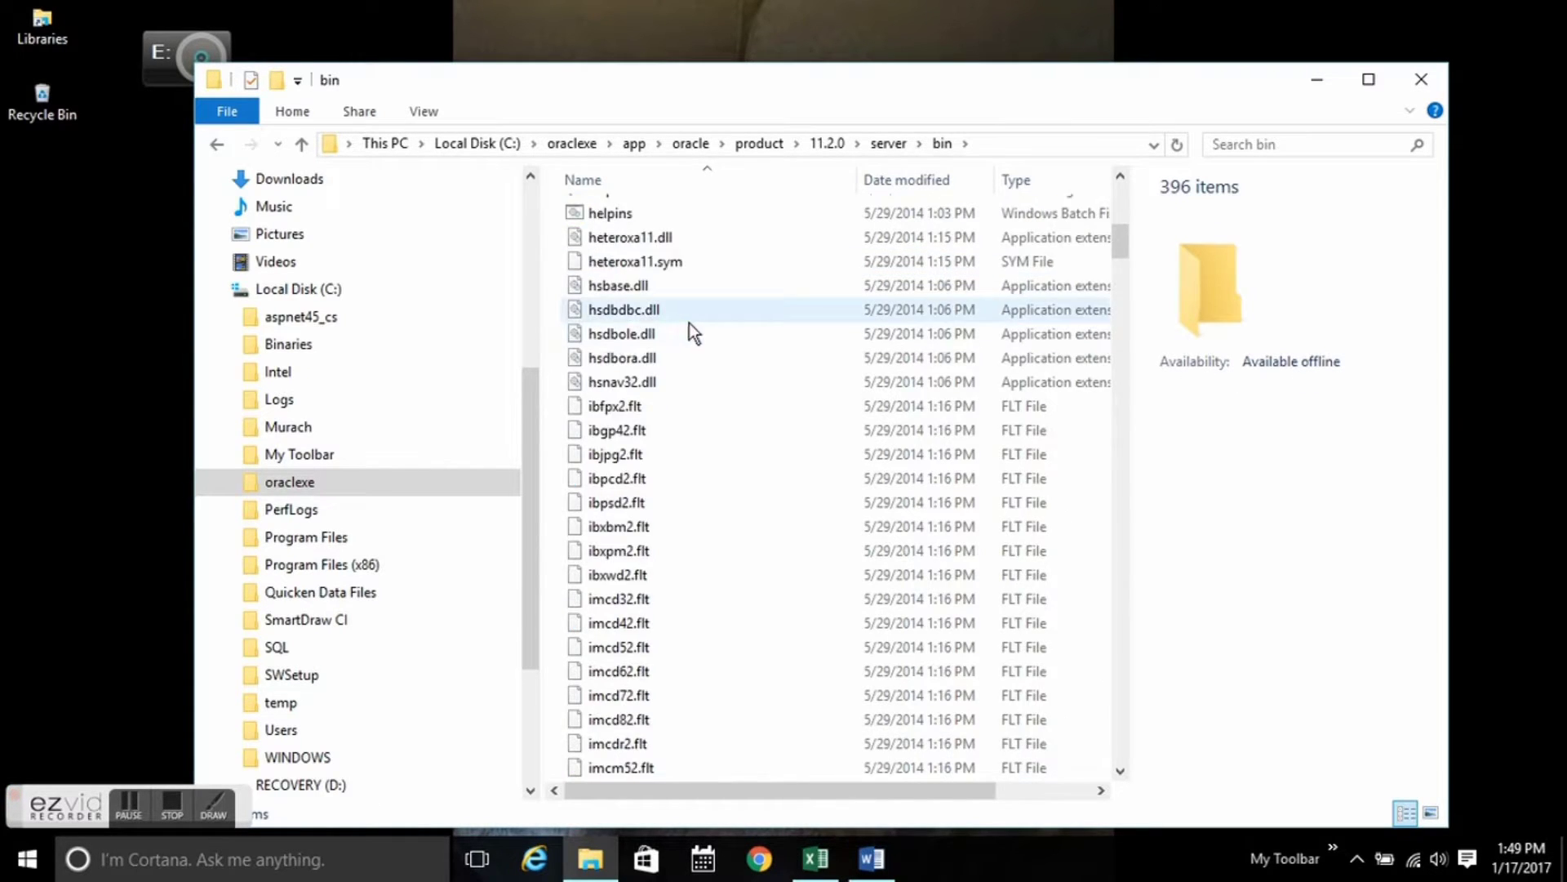
{"action": "scroll", "coordinate": [689, 327], "scroll_direction": "down", "scroll_amount": 20}
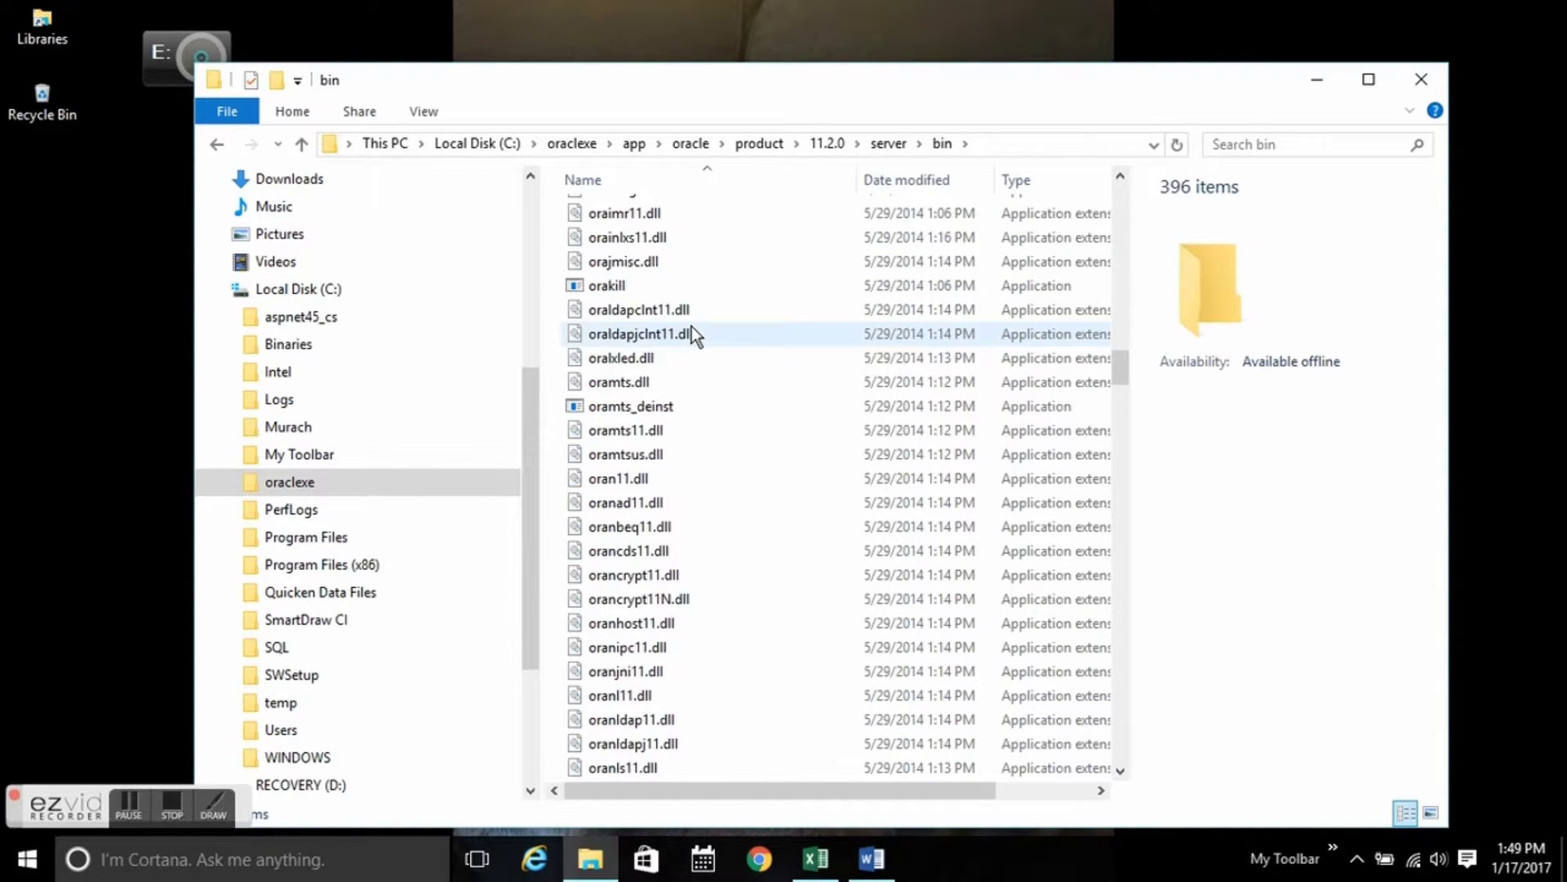
{"action": "scroll", "coordinate": [689, 325], "scroll_direction": "down", "scroll_amount": 20}
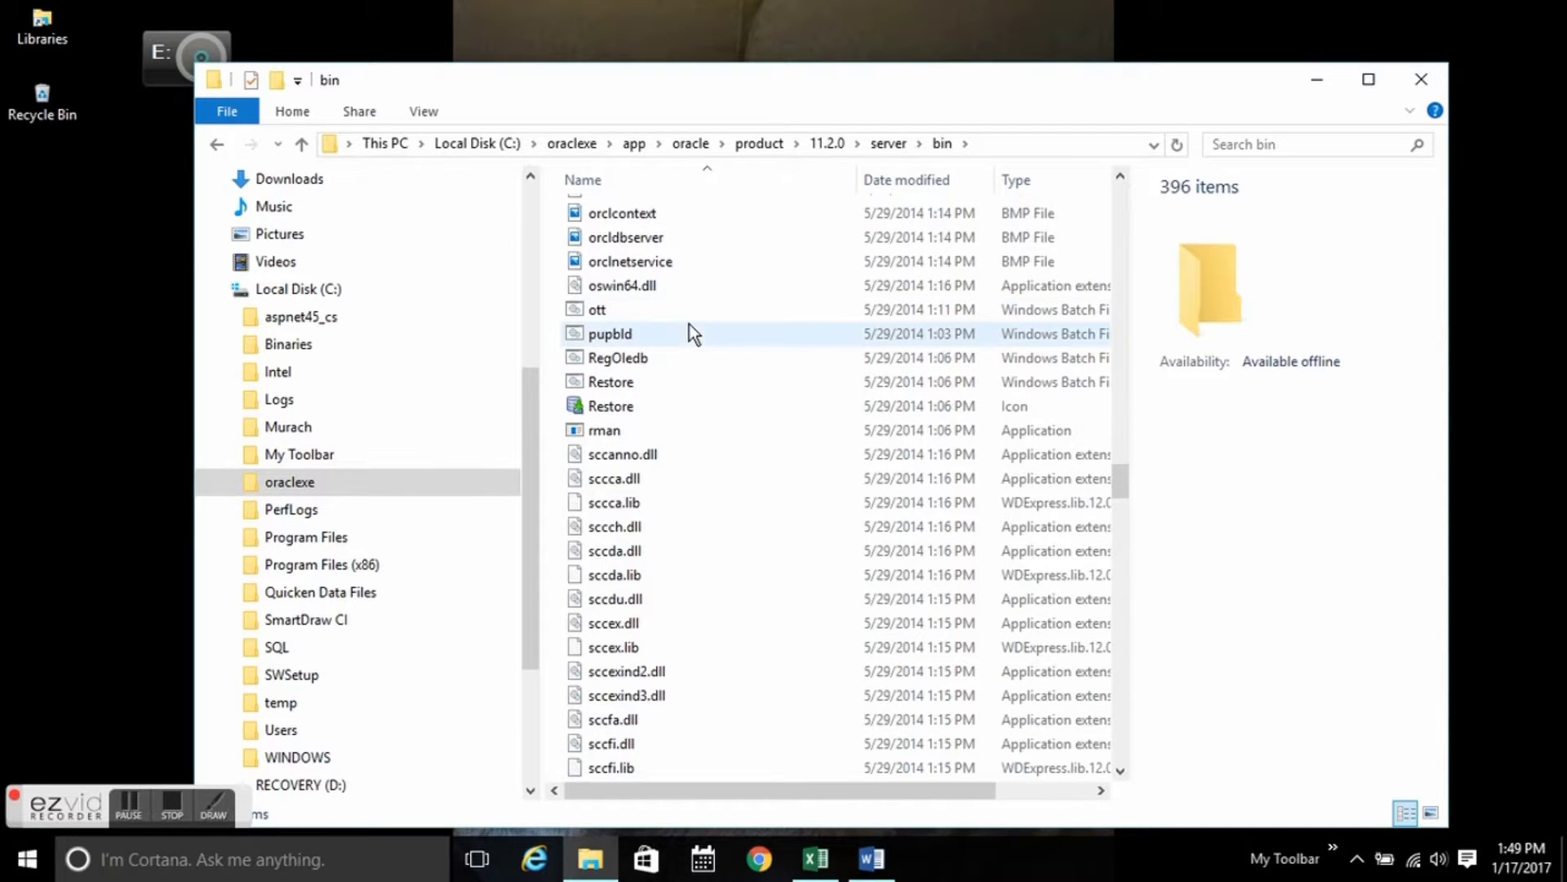
{"action": "scroll", "coordinate": [689, 325], "scroll_direction": "down", "scroll_amount": 8}
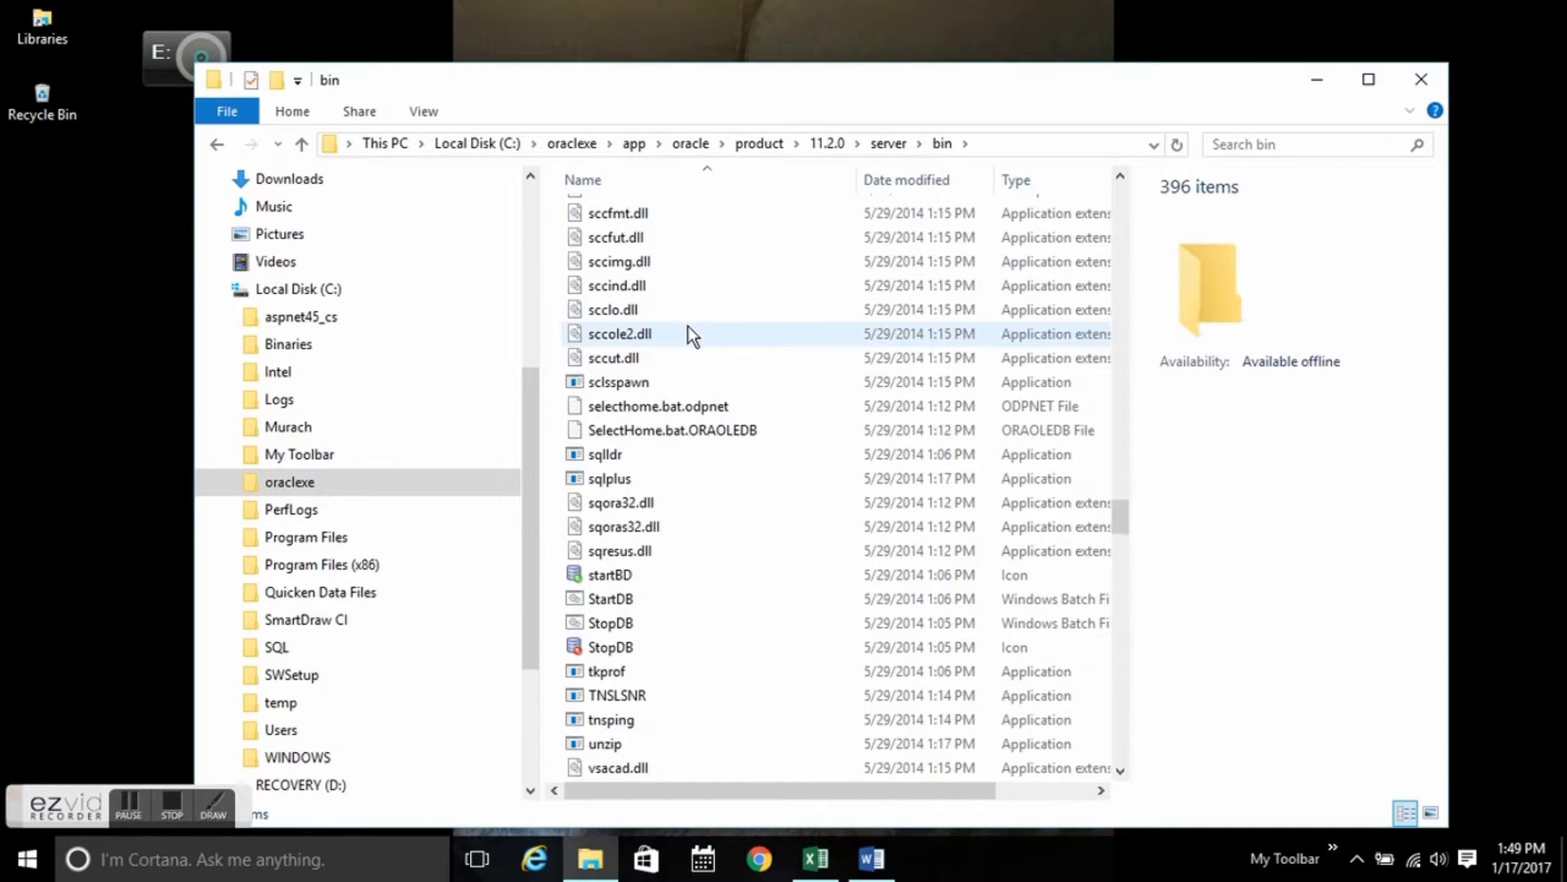
{"action": "left_click", "coordinate": [638, 481]}
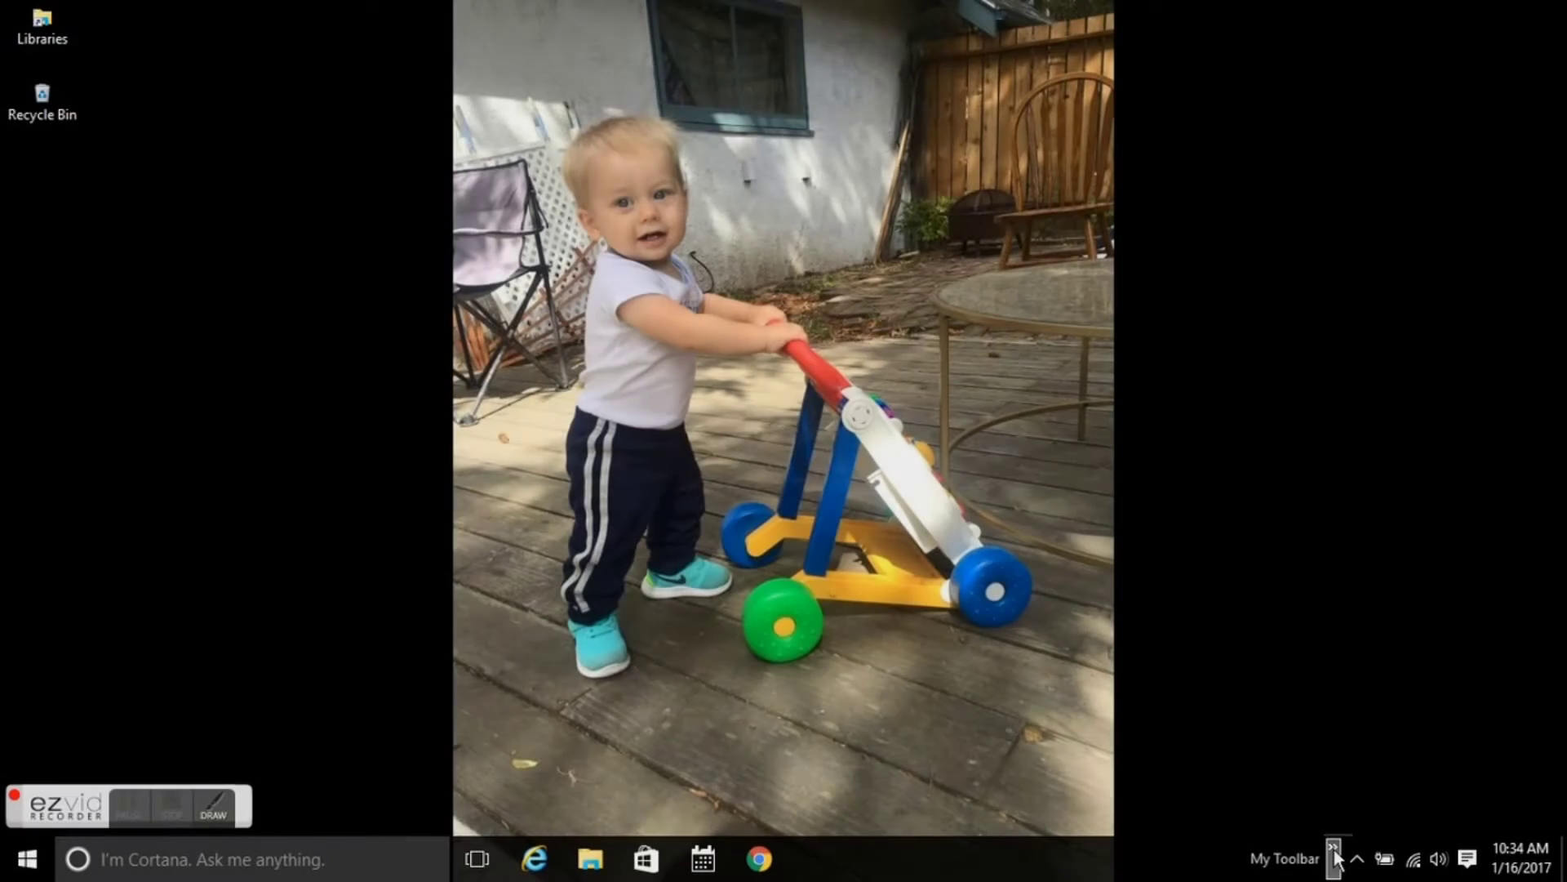
Launch SQL*Plus from the toolbar and log in as SYSTEM with its password.
{"action": "left_click", "coordinate": [1333, 855]}
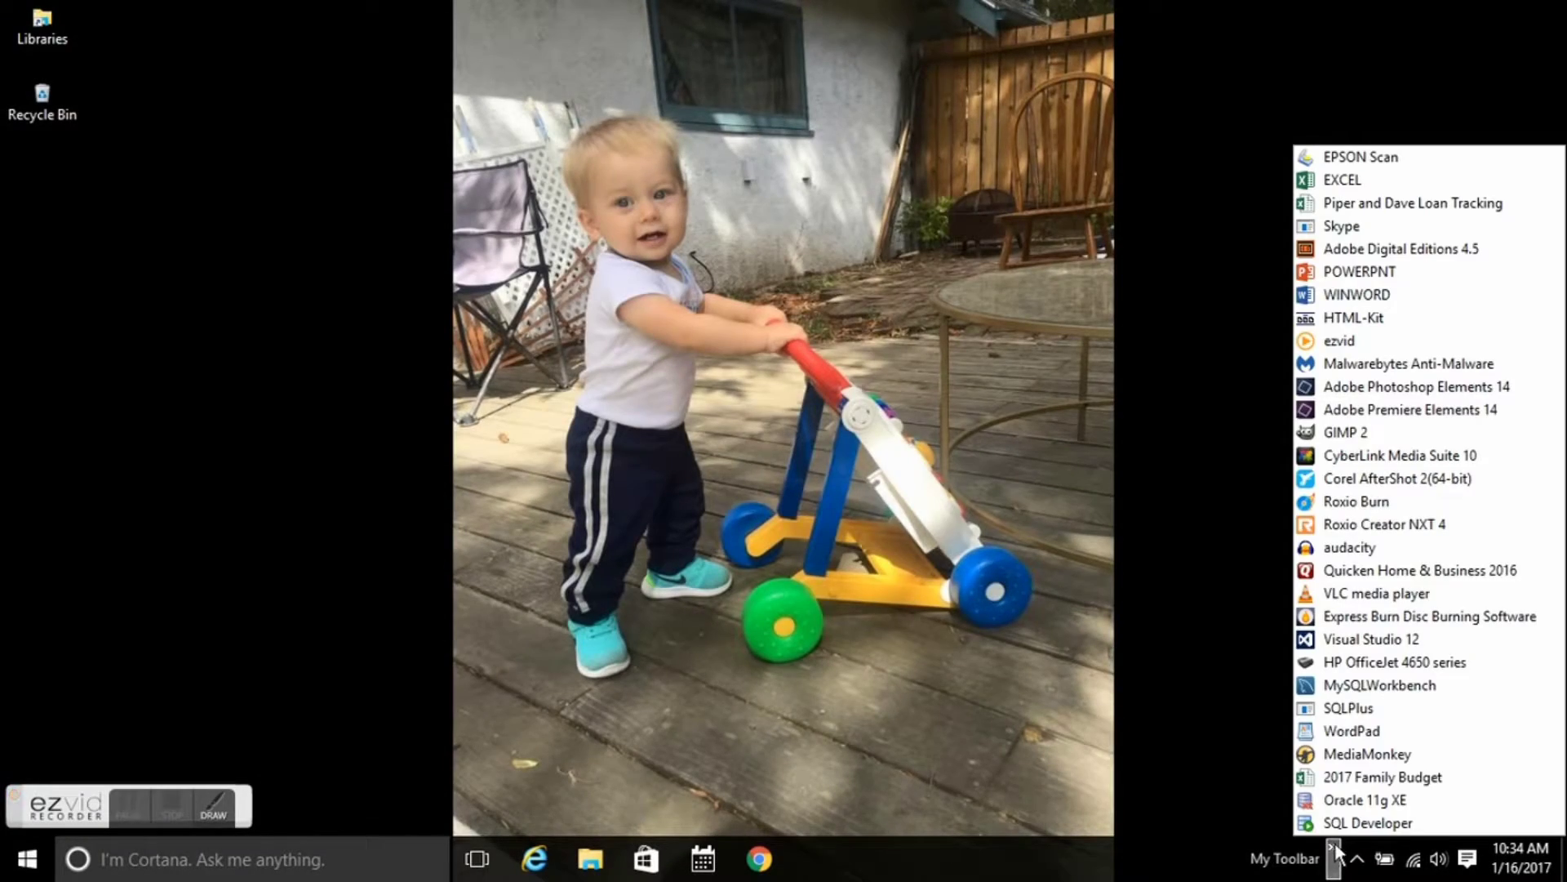
{"action": "left_click", "coordinate": [1344, 710]}
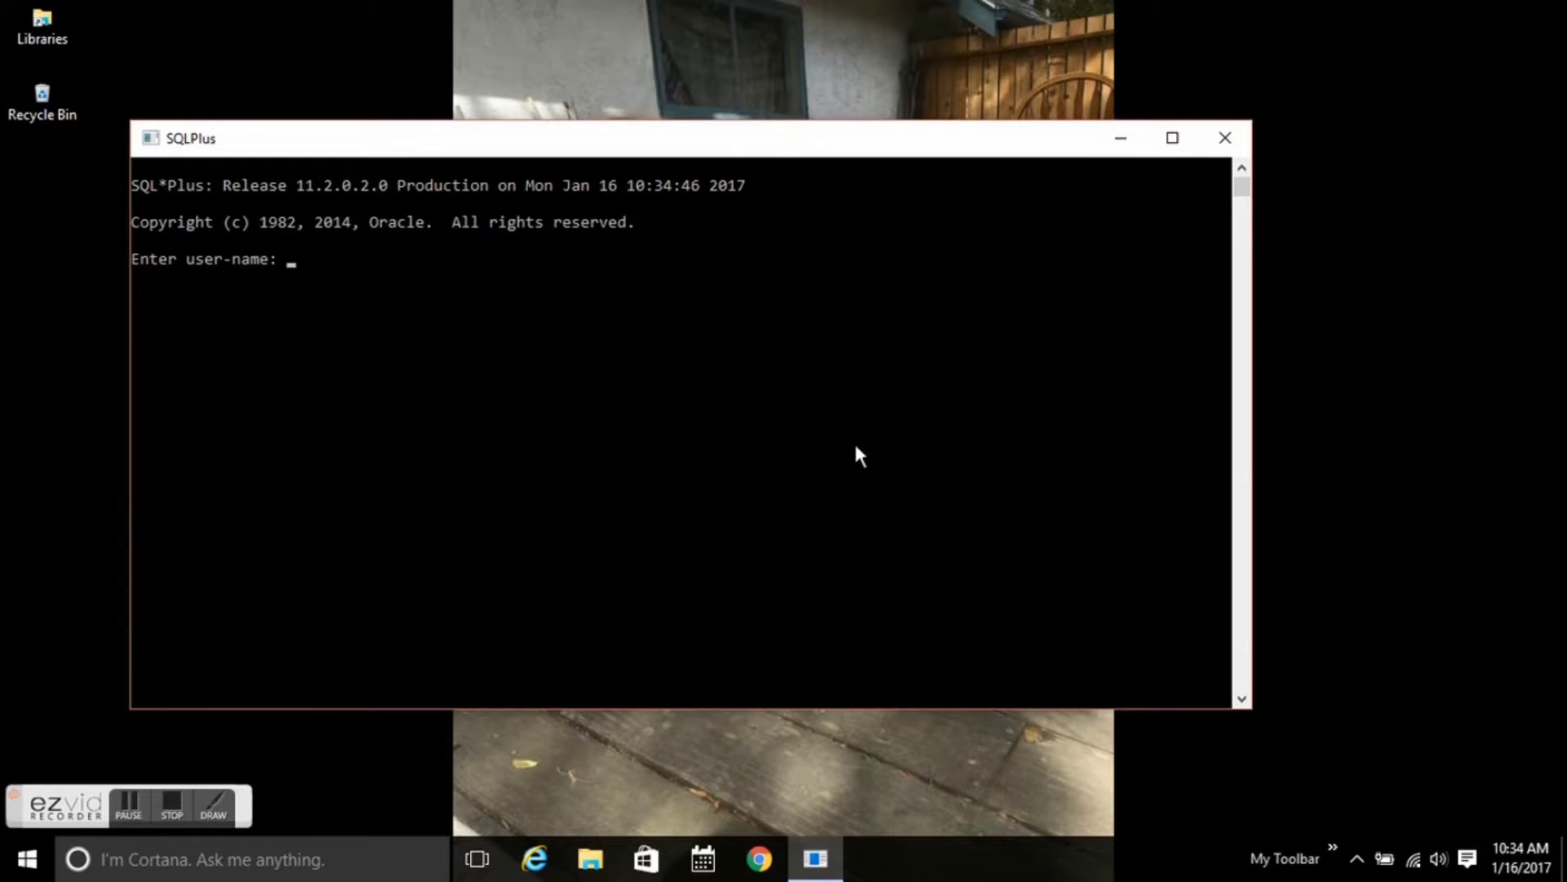
{"action": "type", "text": "SYSTEM"}
{"action": "key", "text": "Return"}
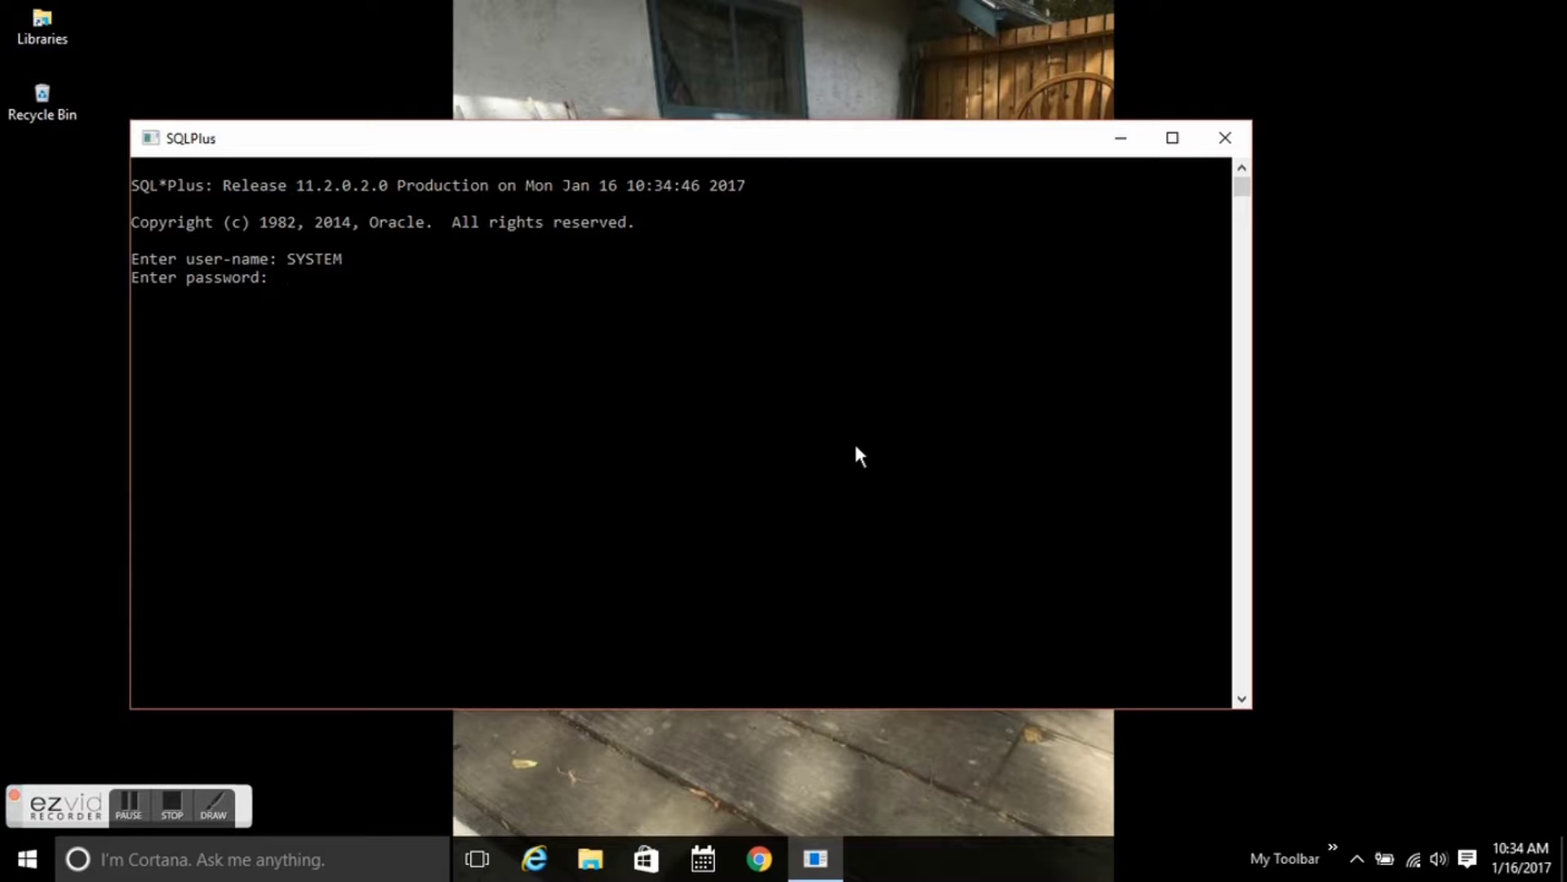
{"action": "key", "text": "Return"}
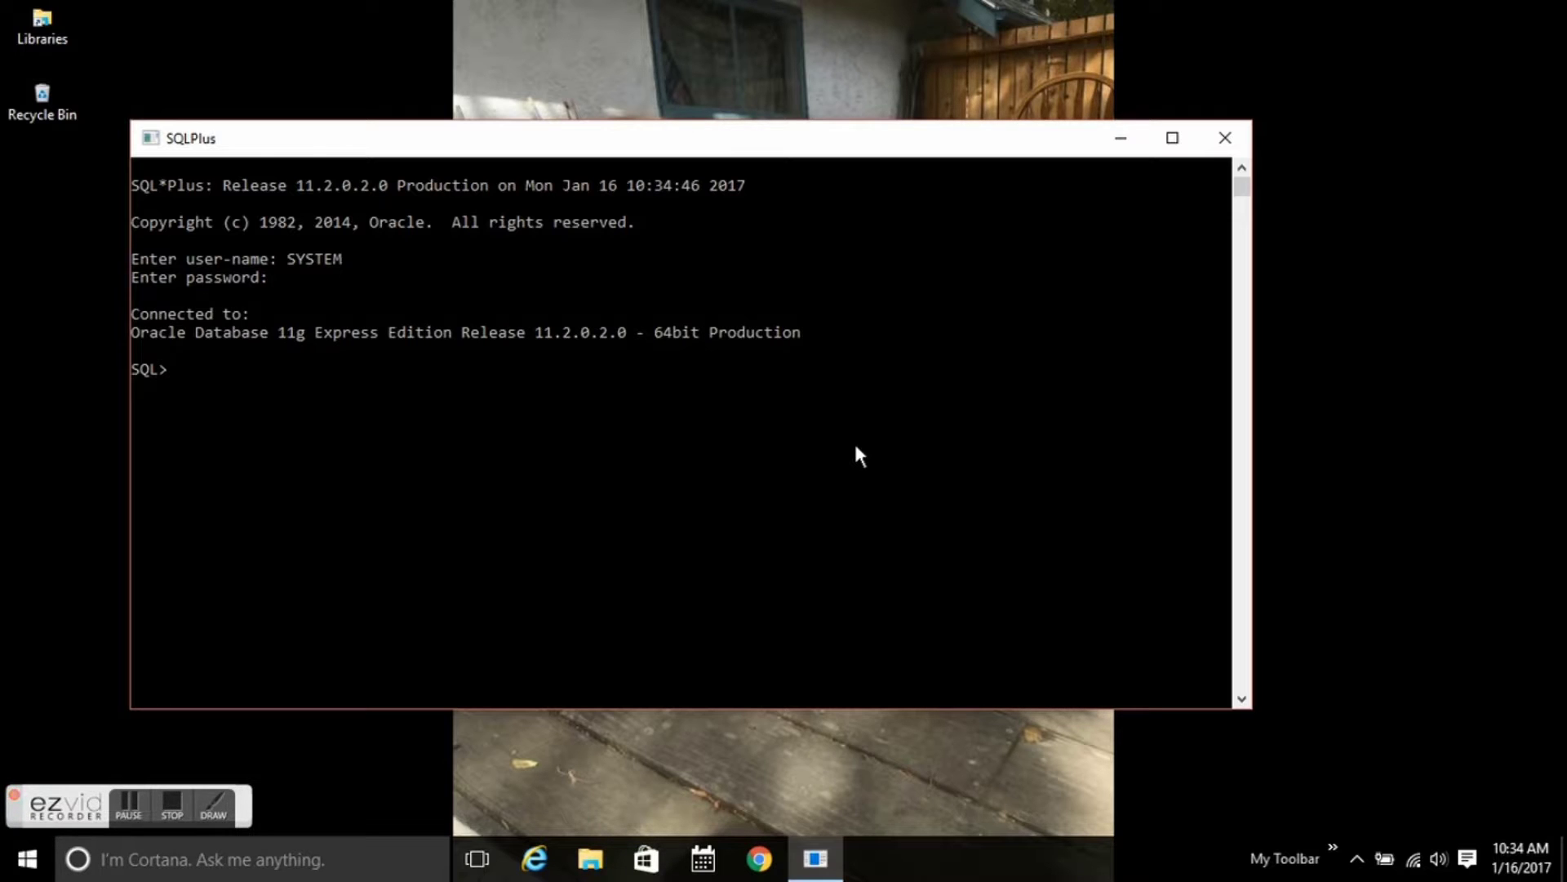
Run select 'Hello World' as greeting from dual;, enter a test line 'tah dah', then exit.
{"action": "type", "text": "select"}
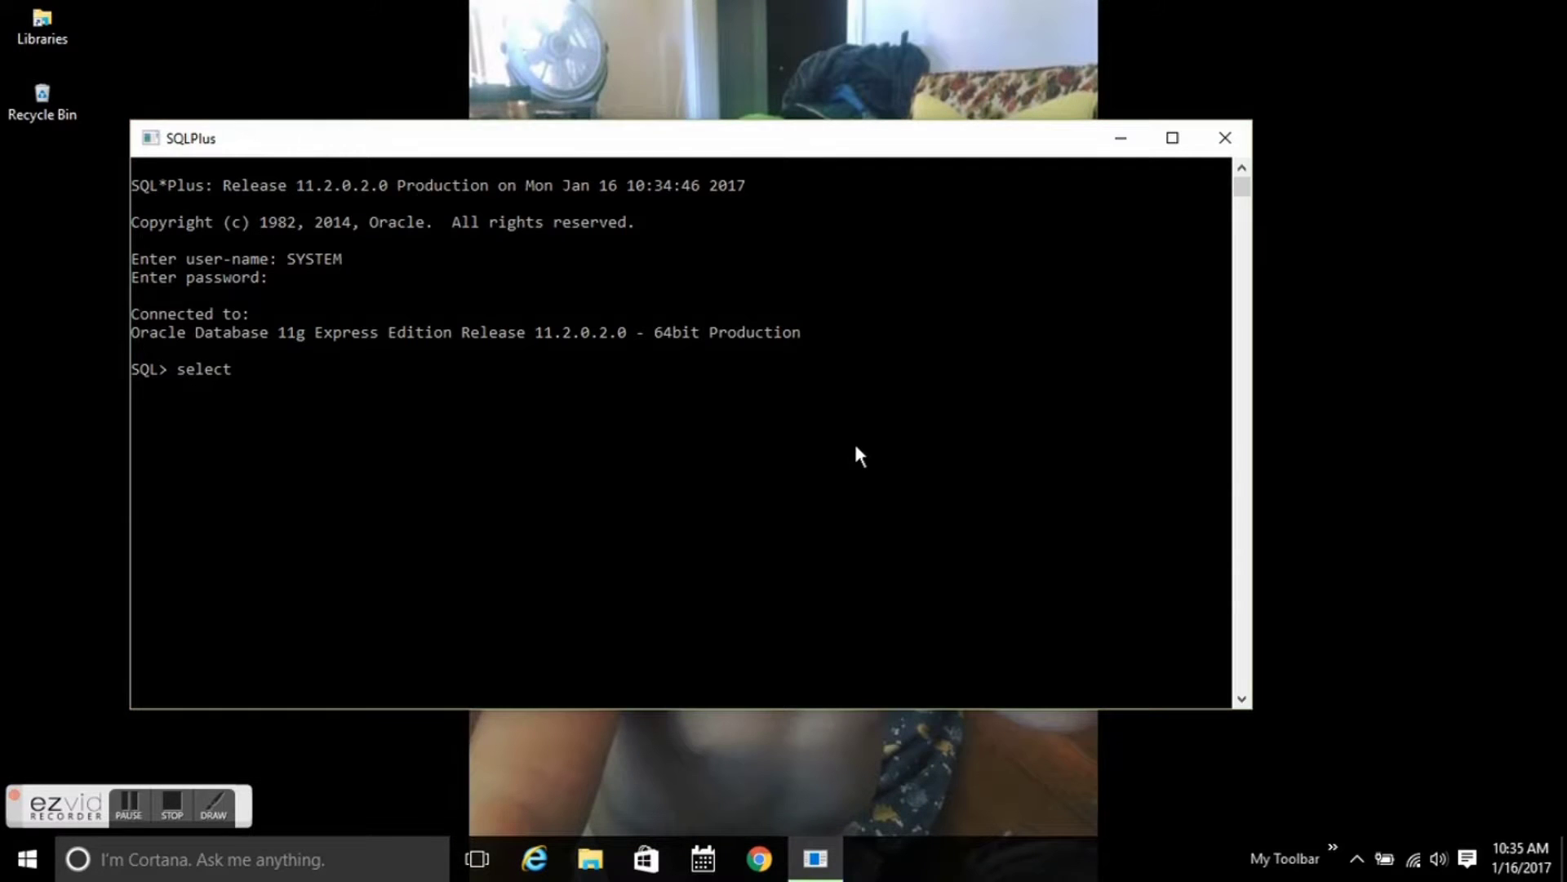
{"action": "type", "text": " 'Hello World' as gree"}
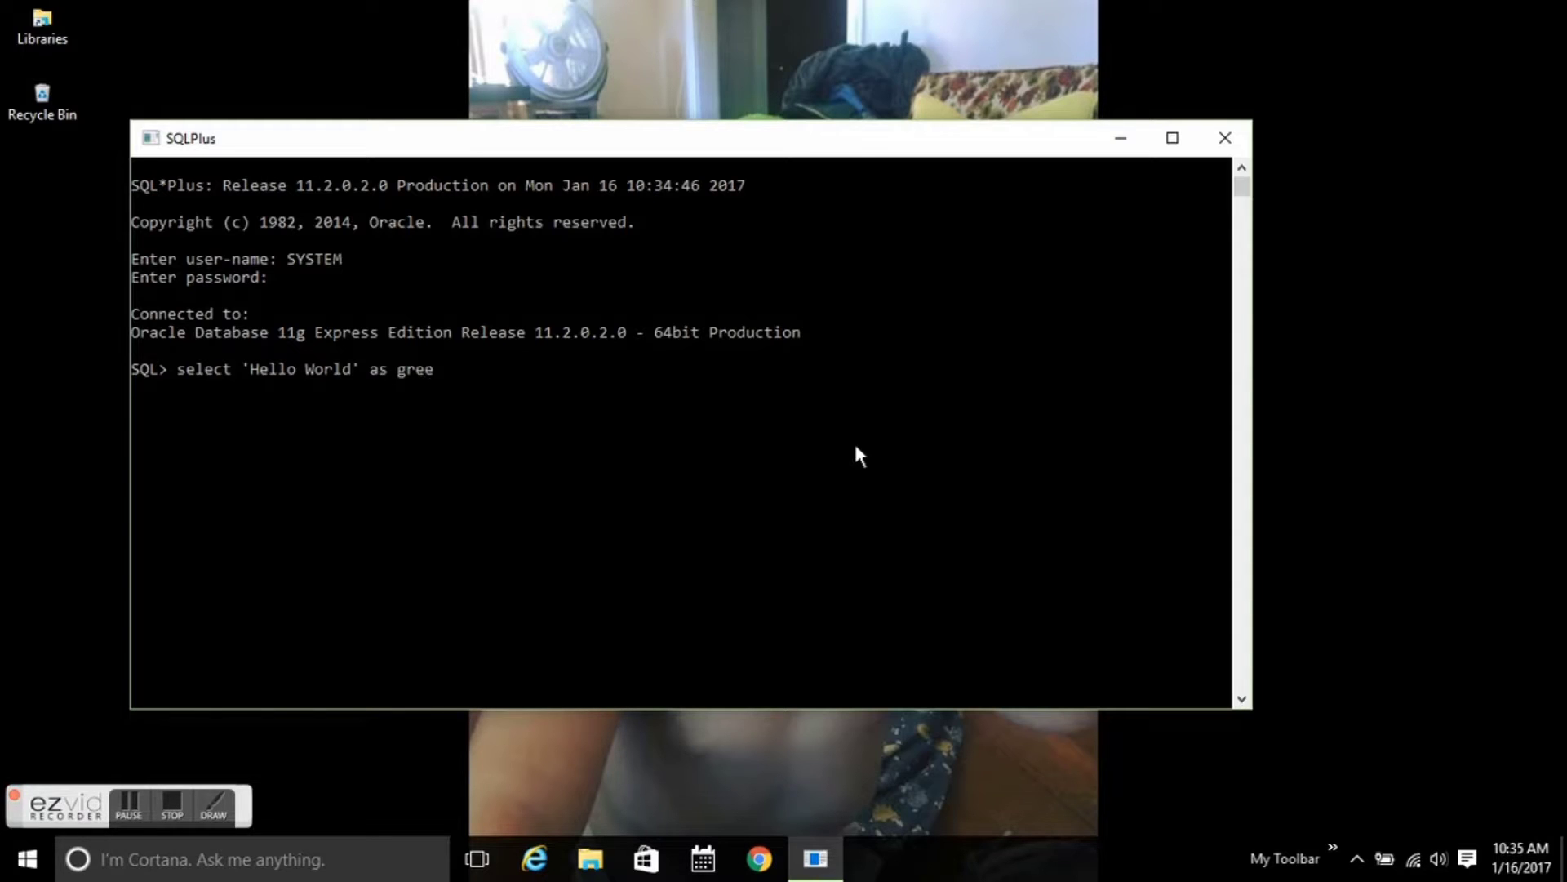
{"action": "type", "text": "ting from dual;"}
{"action": "key", "text": "Return"}
{"action": "type", "text": "tah dah"}
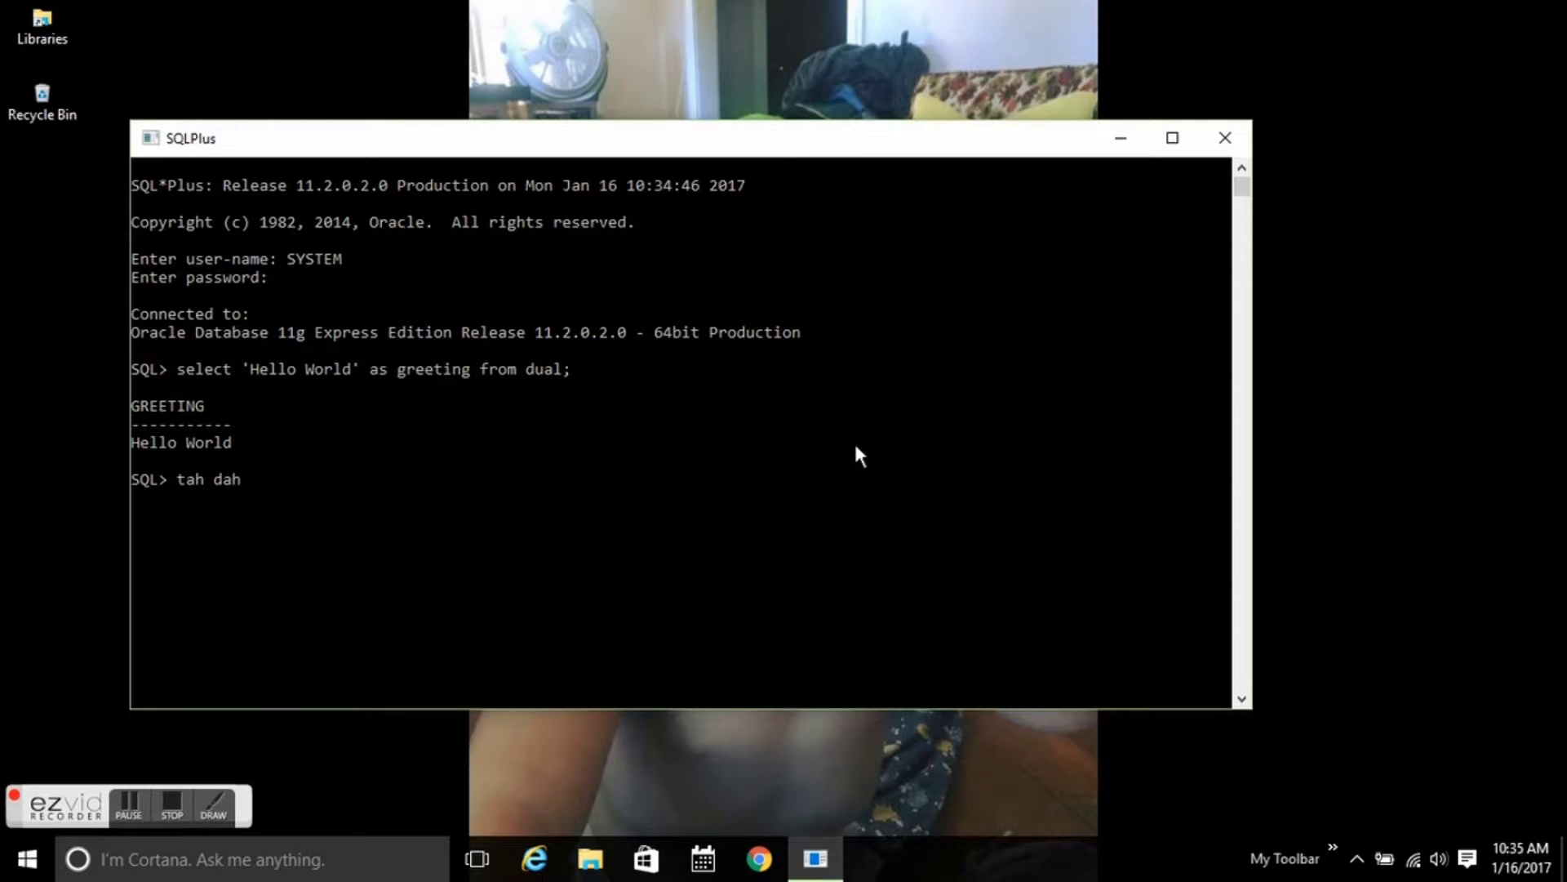
{"action": "key", "text": "Return"}
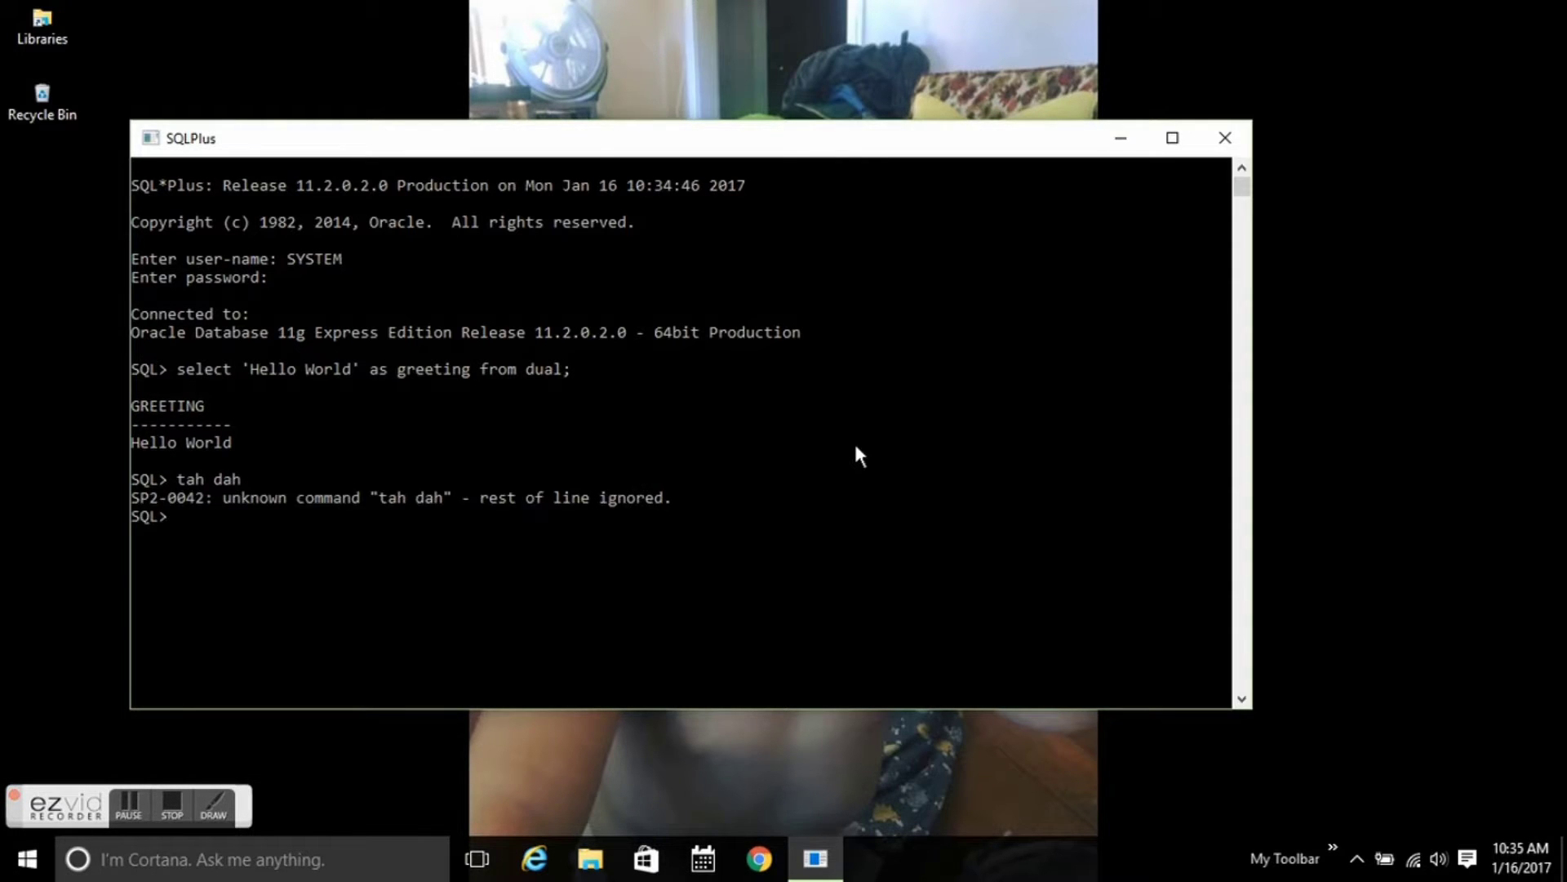
{"action": "type", "text": "exit"}
{"action": "key", "text": "Return"}
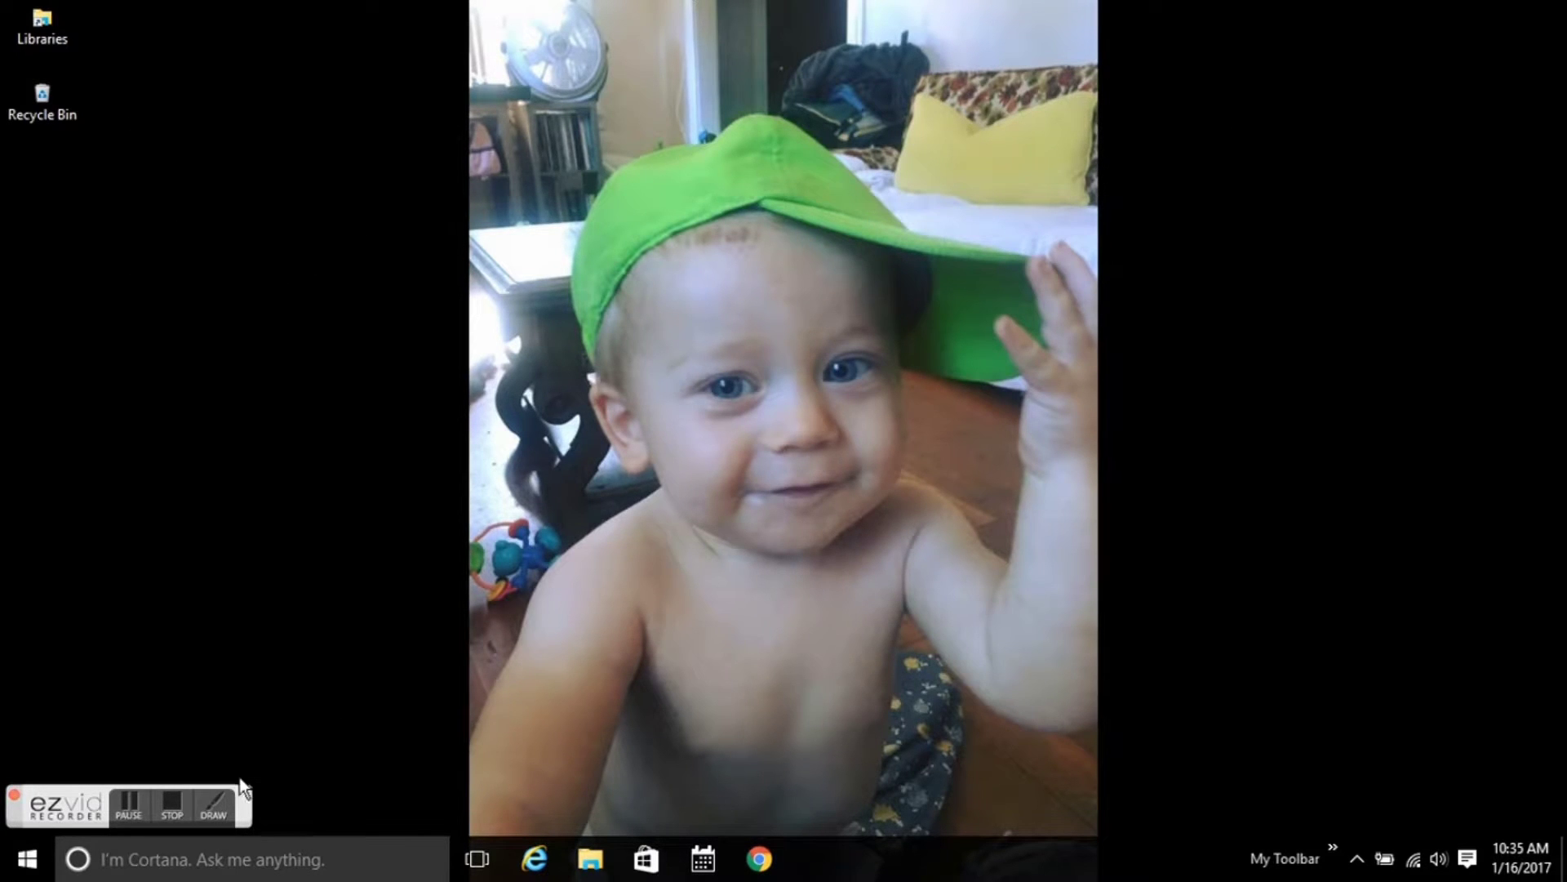
Search 'sql developer download' and request the Windows 64-bit SQL Developer 4.0.3 package, accepting the license.
{"action": "left_click", "coordinate": [172, 809]}
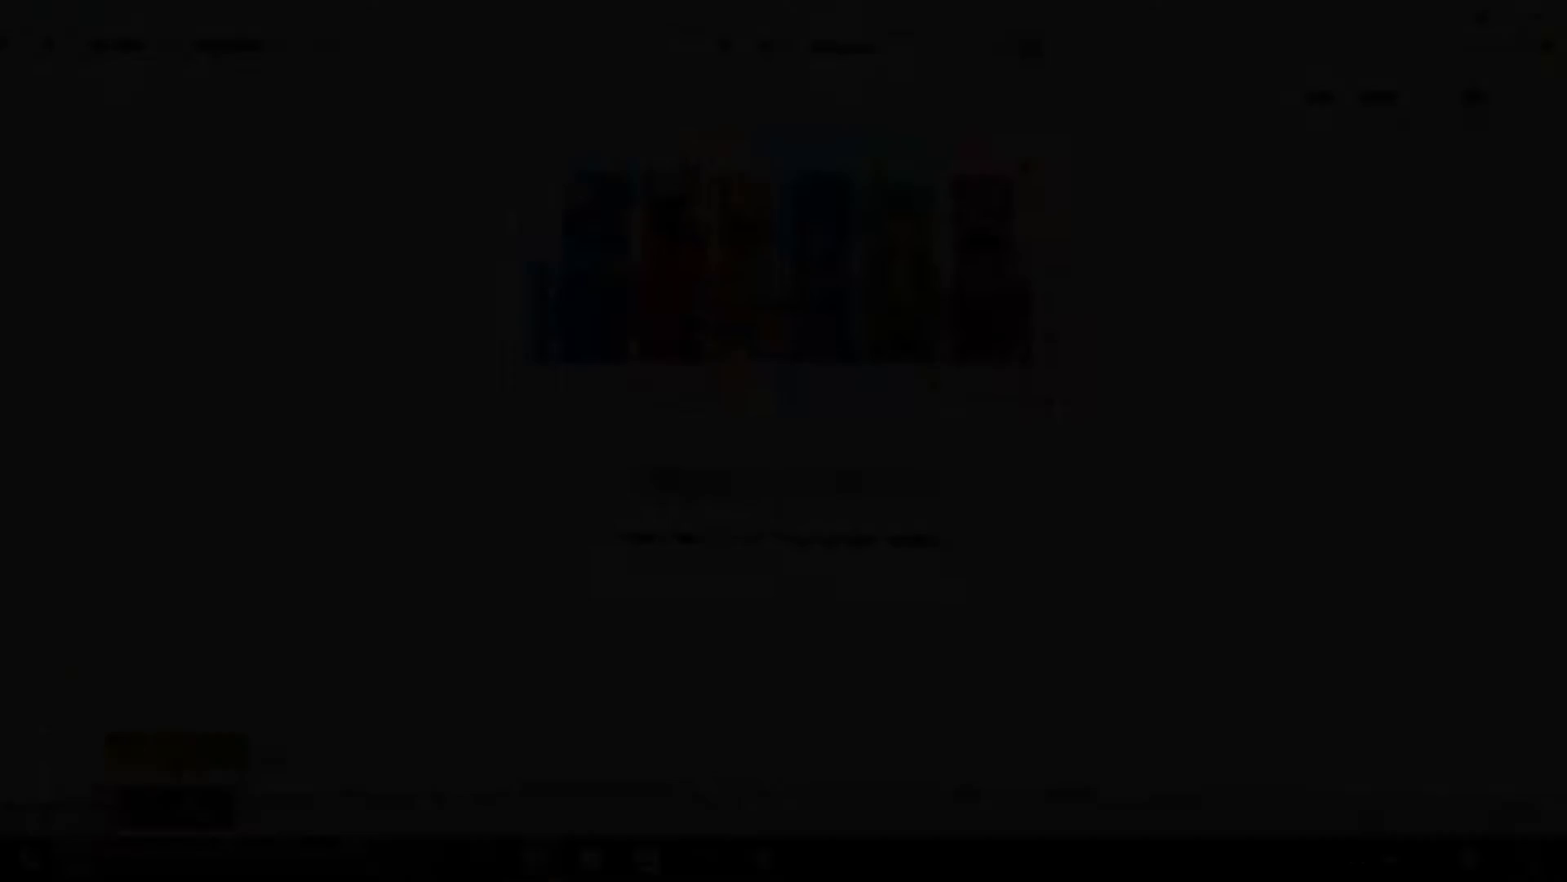
{"action": "type", "text": "sql de"}
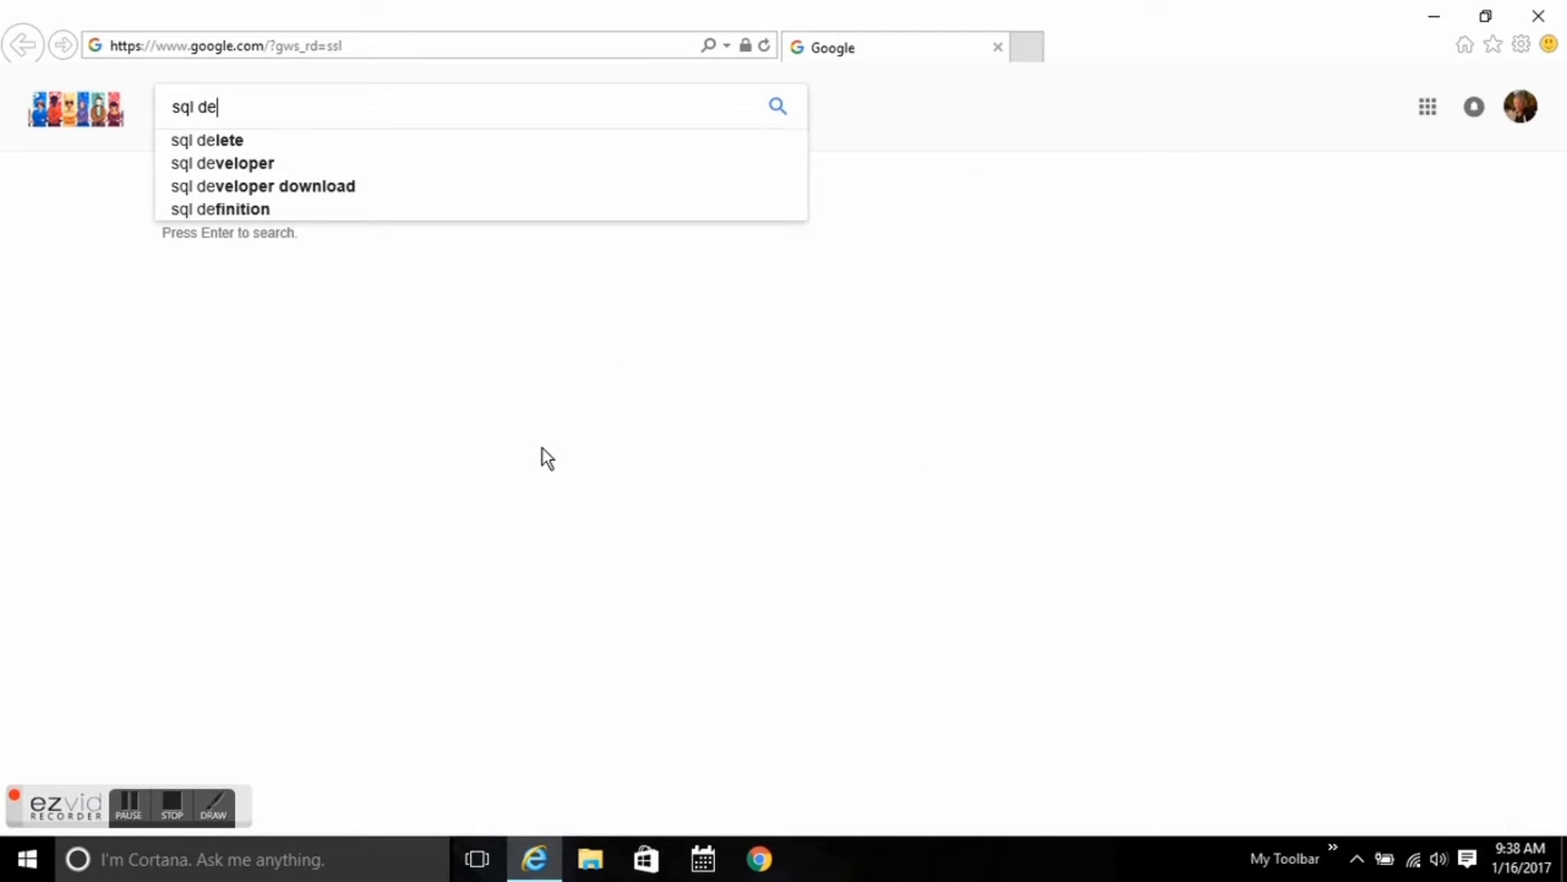
{"action": "type", "text": "veloper d"}
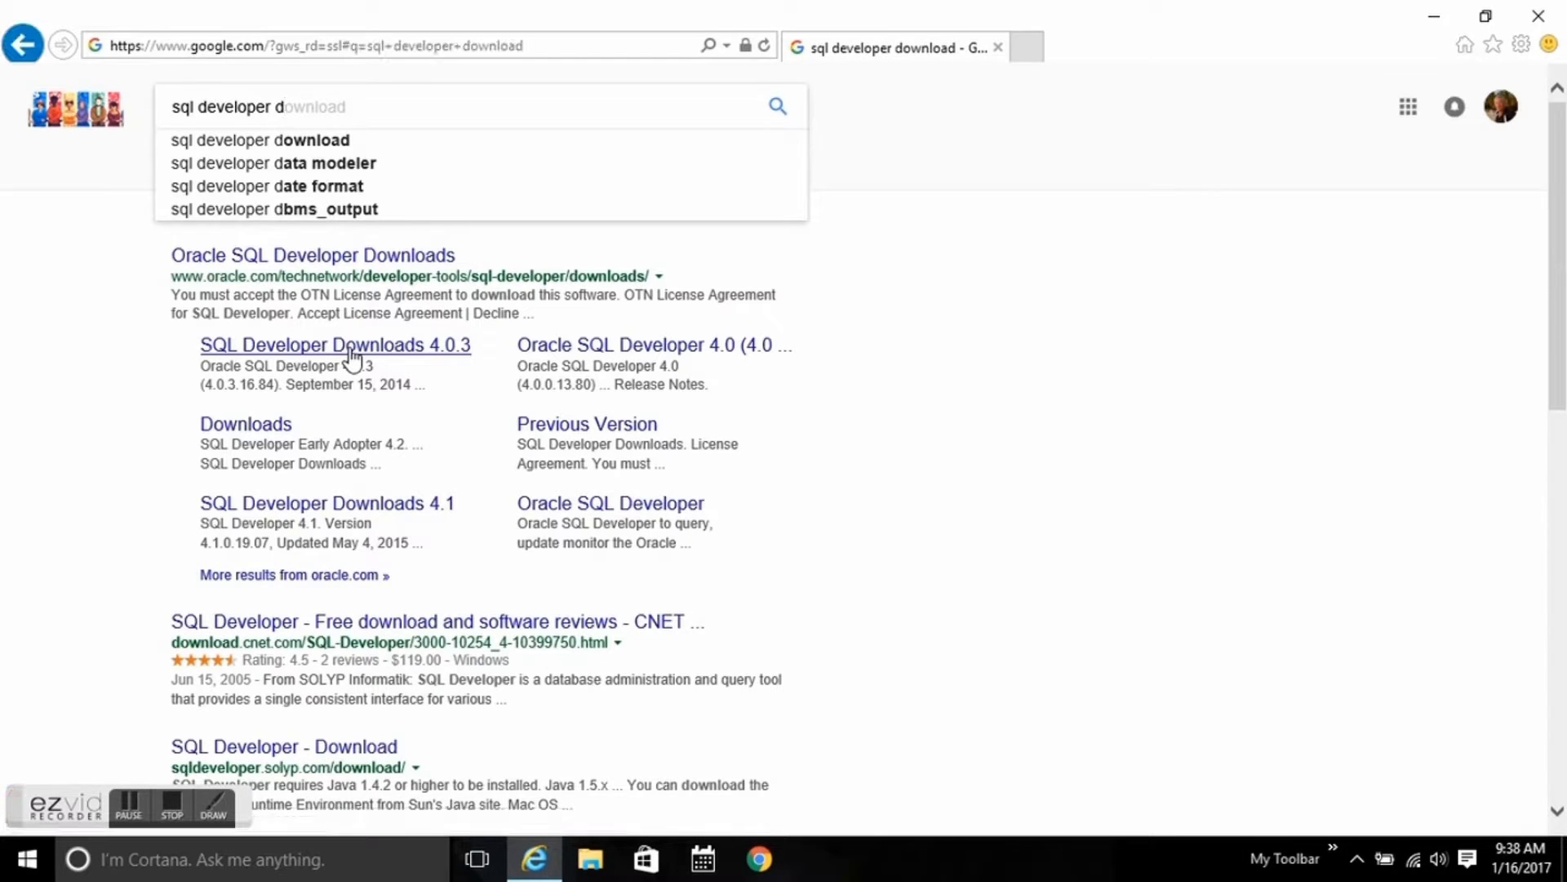
{"action": "left_click", "coordinate": [352, 351]}
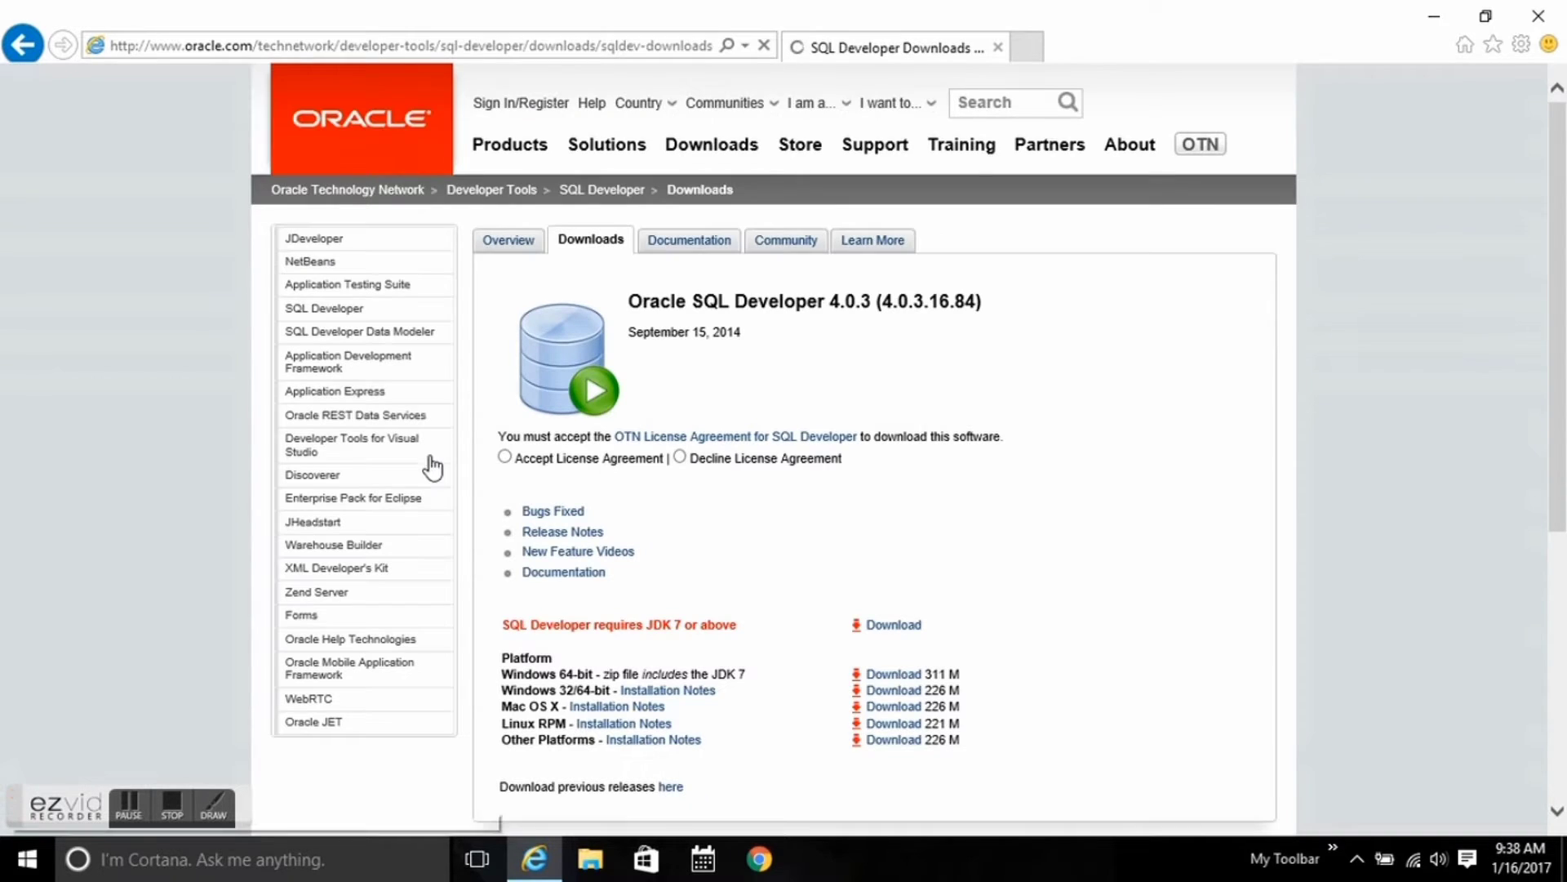
{"action": "left_click", "coordinate": [505, 457]}
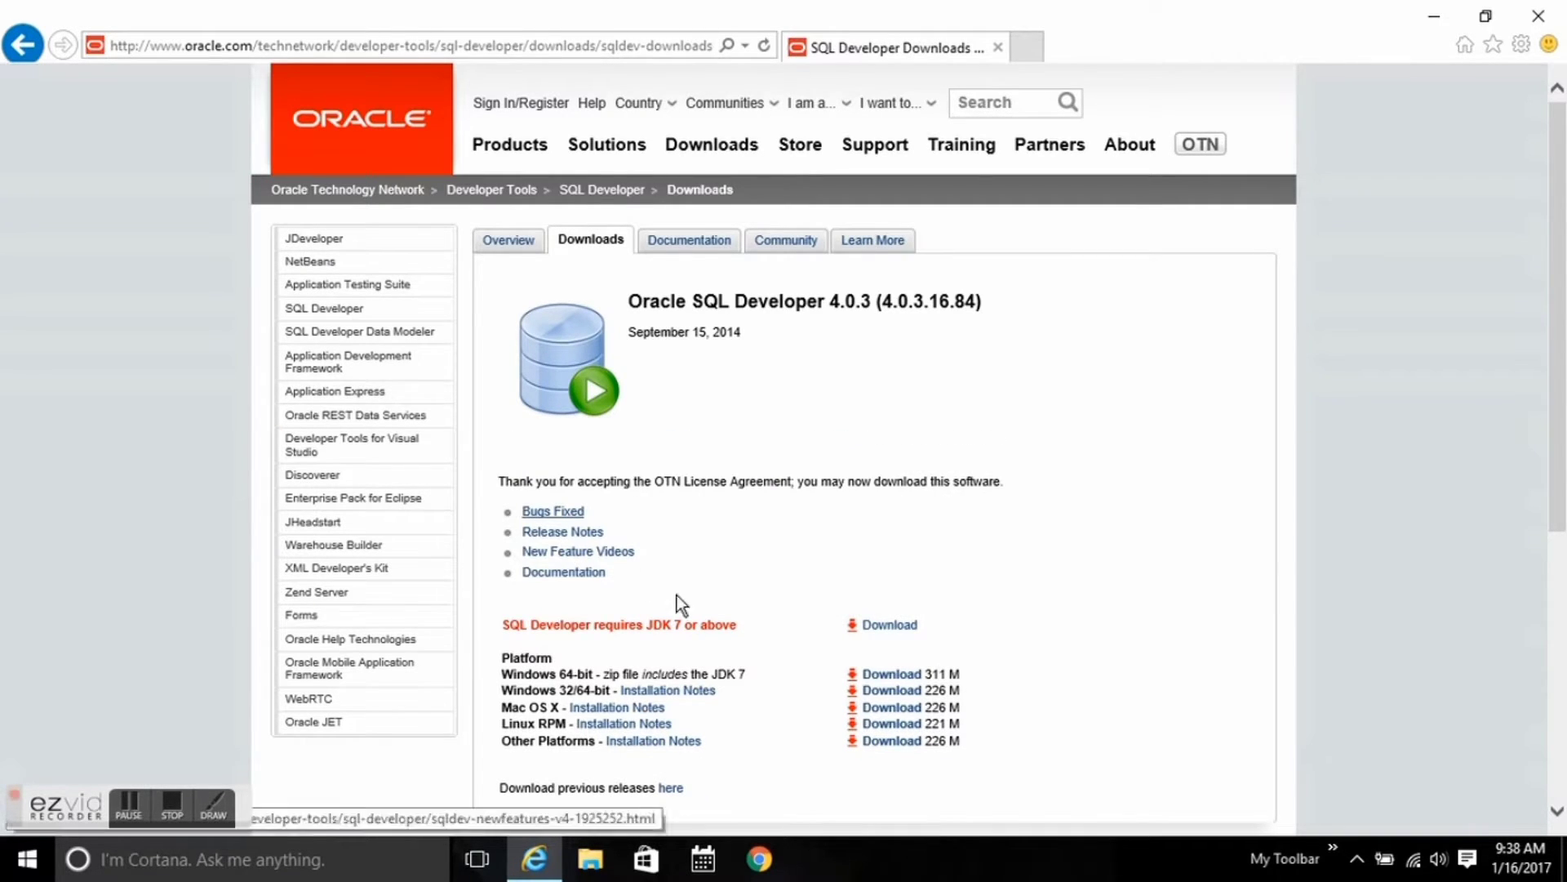
{"action": "left_click", "coordinate": [893, 675]}
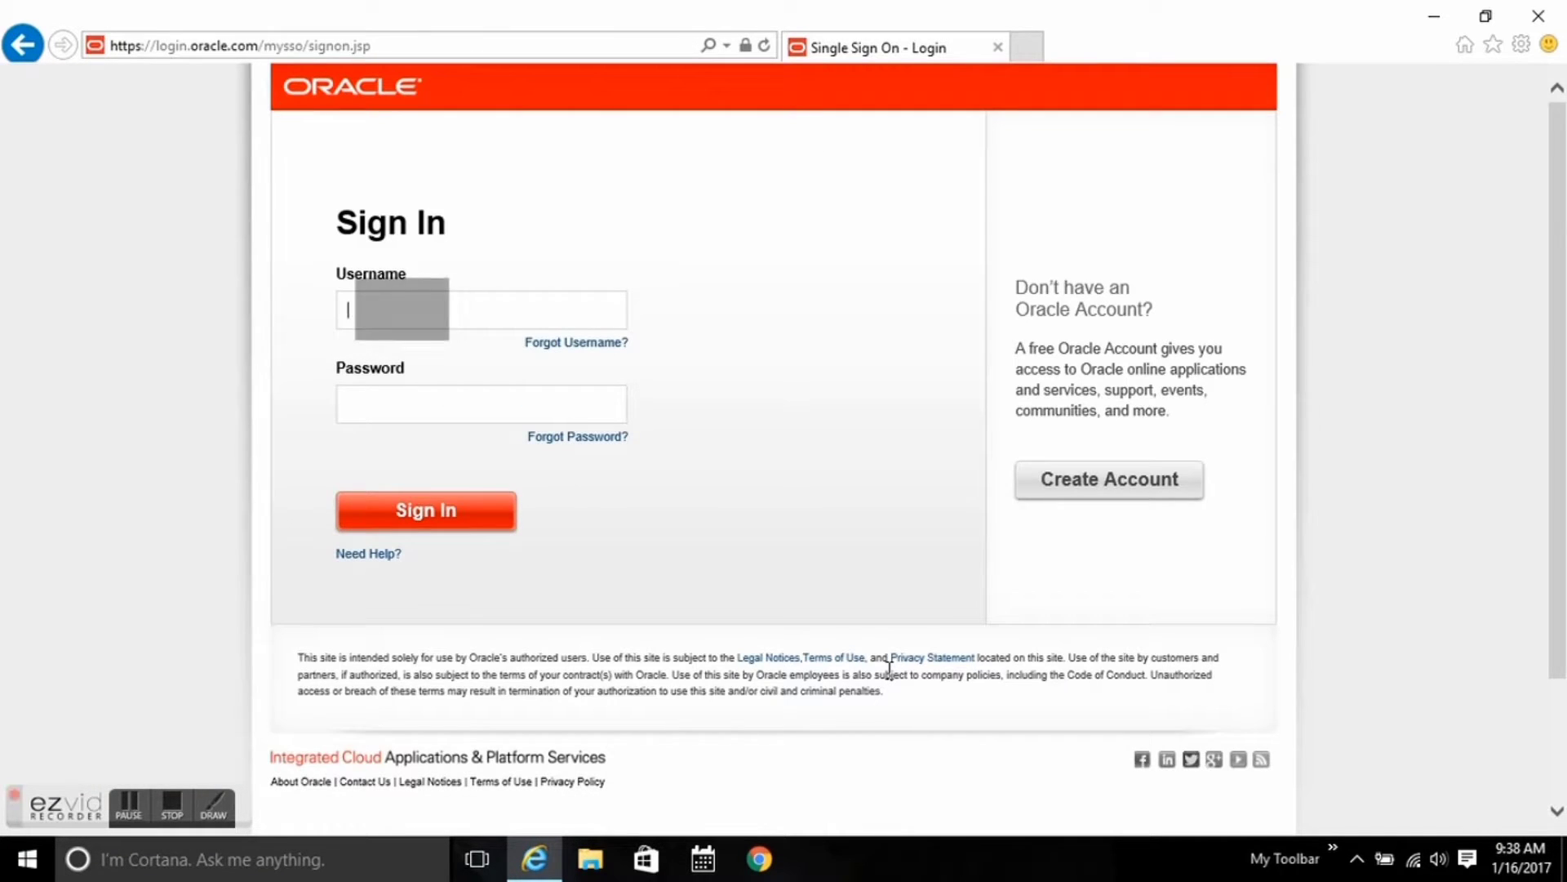
Sign in to the Oracle account and save sqldeveloper-4.0.3.16.84-x64.zip.
{"action": "type", "text": "ri"}
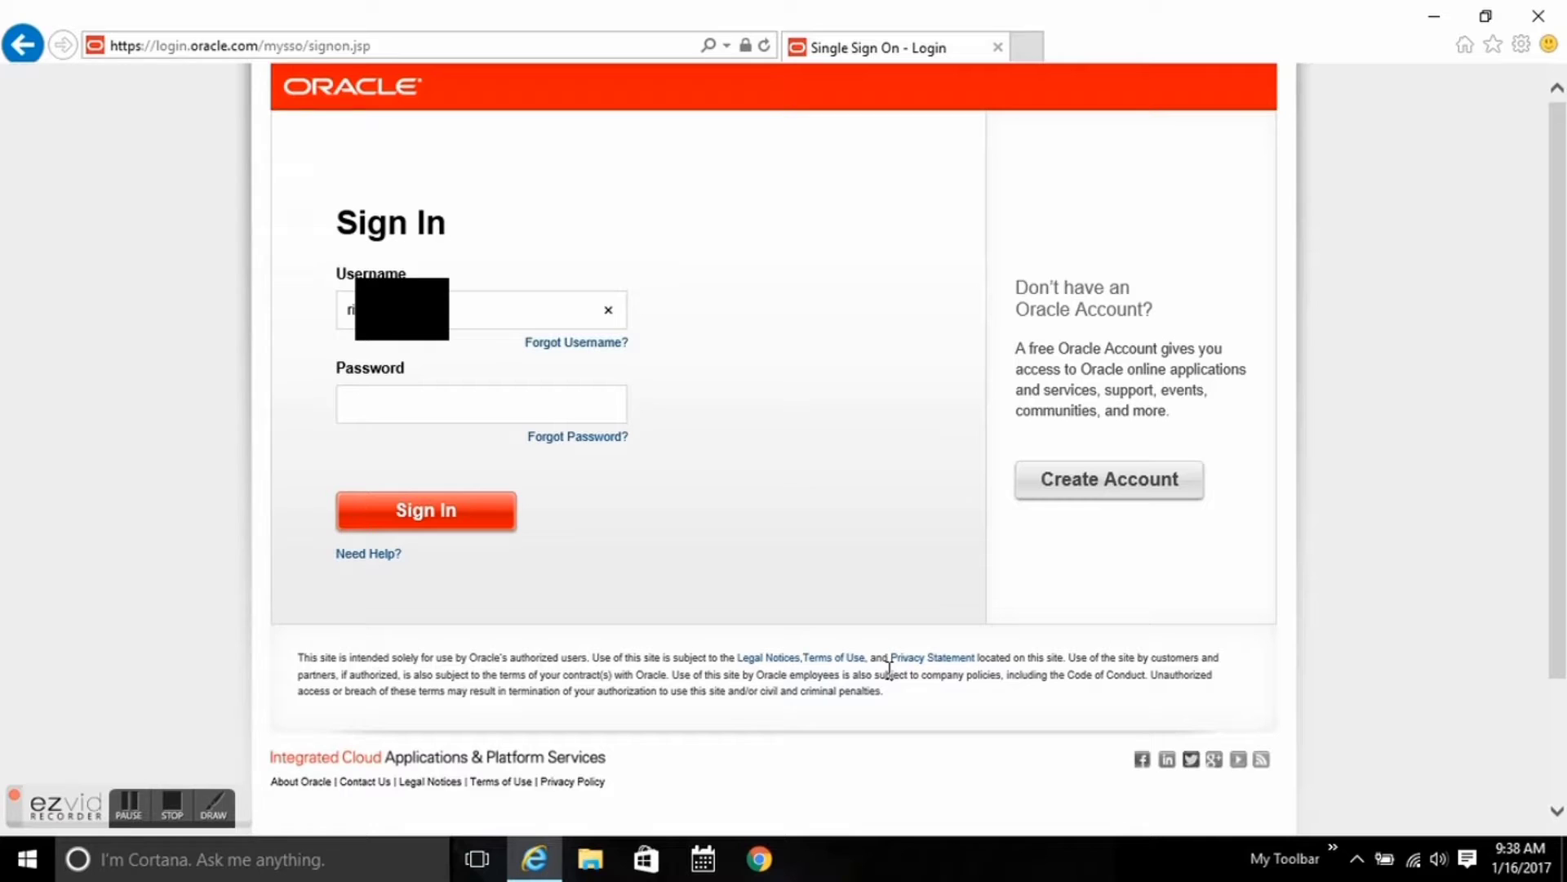
{"action": "type", "text": "com"}
{"action": "key", "text": "Tab"}
{"action": "type", "text": "•••••••••••"}
{"action": "left_click", "coordinate": [490, 531]}
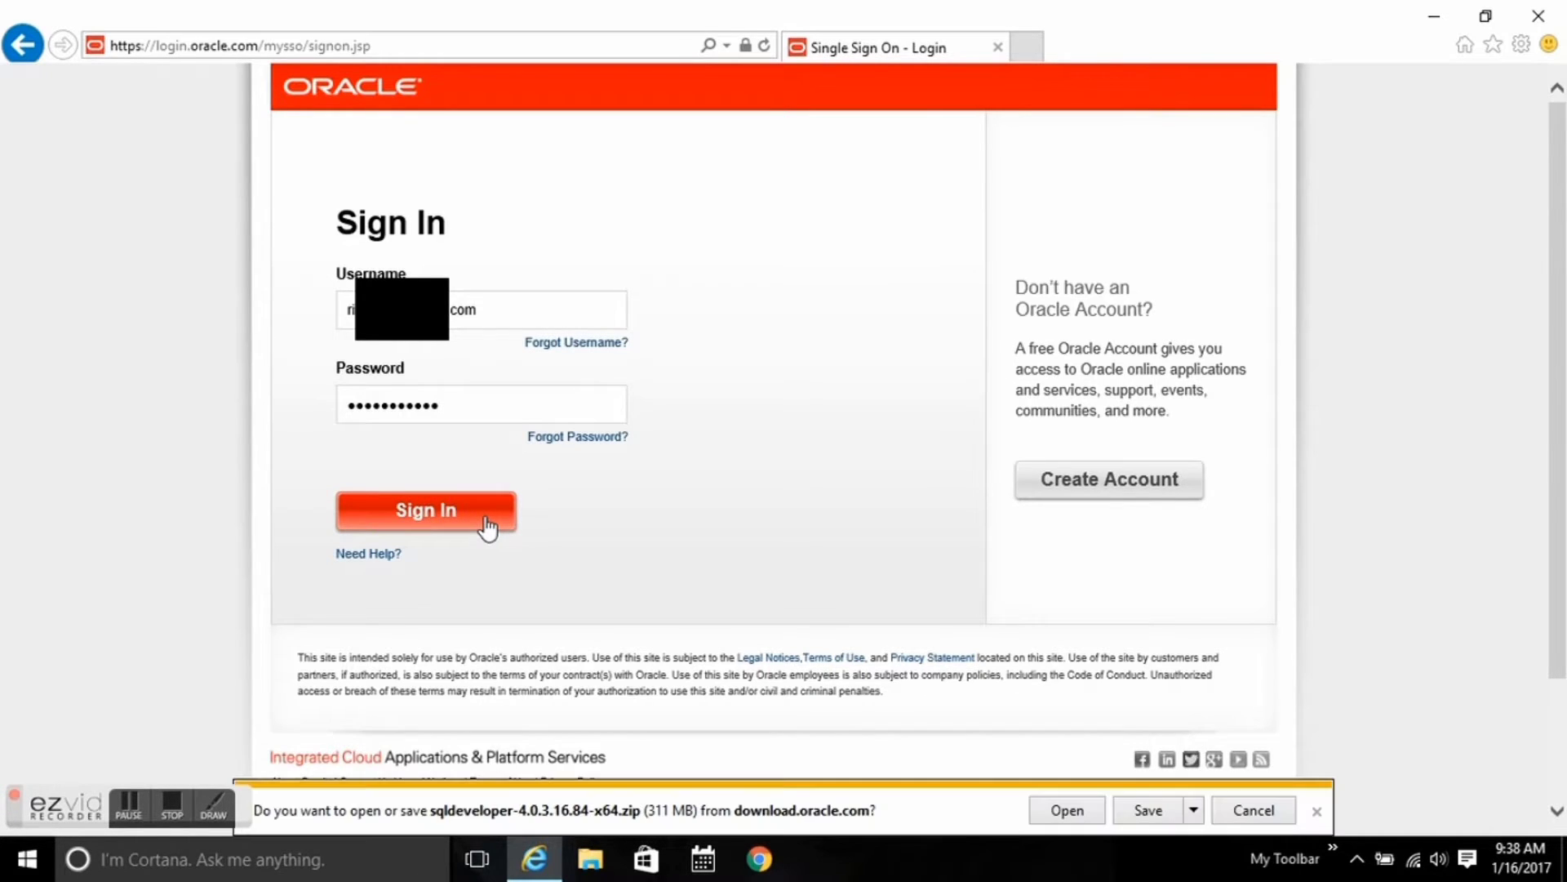
{"action": "left_click", "coordinate": [1144, 810]}
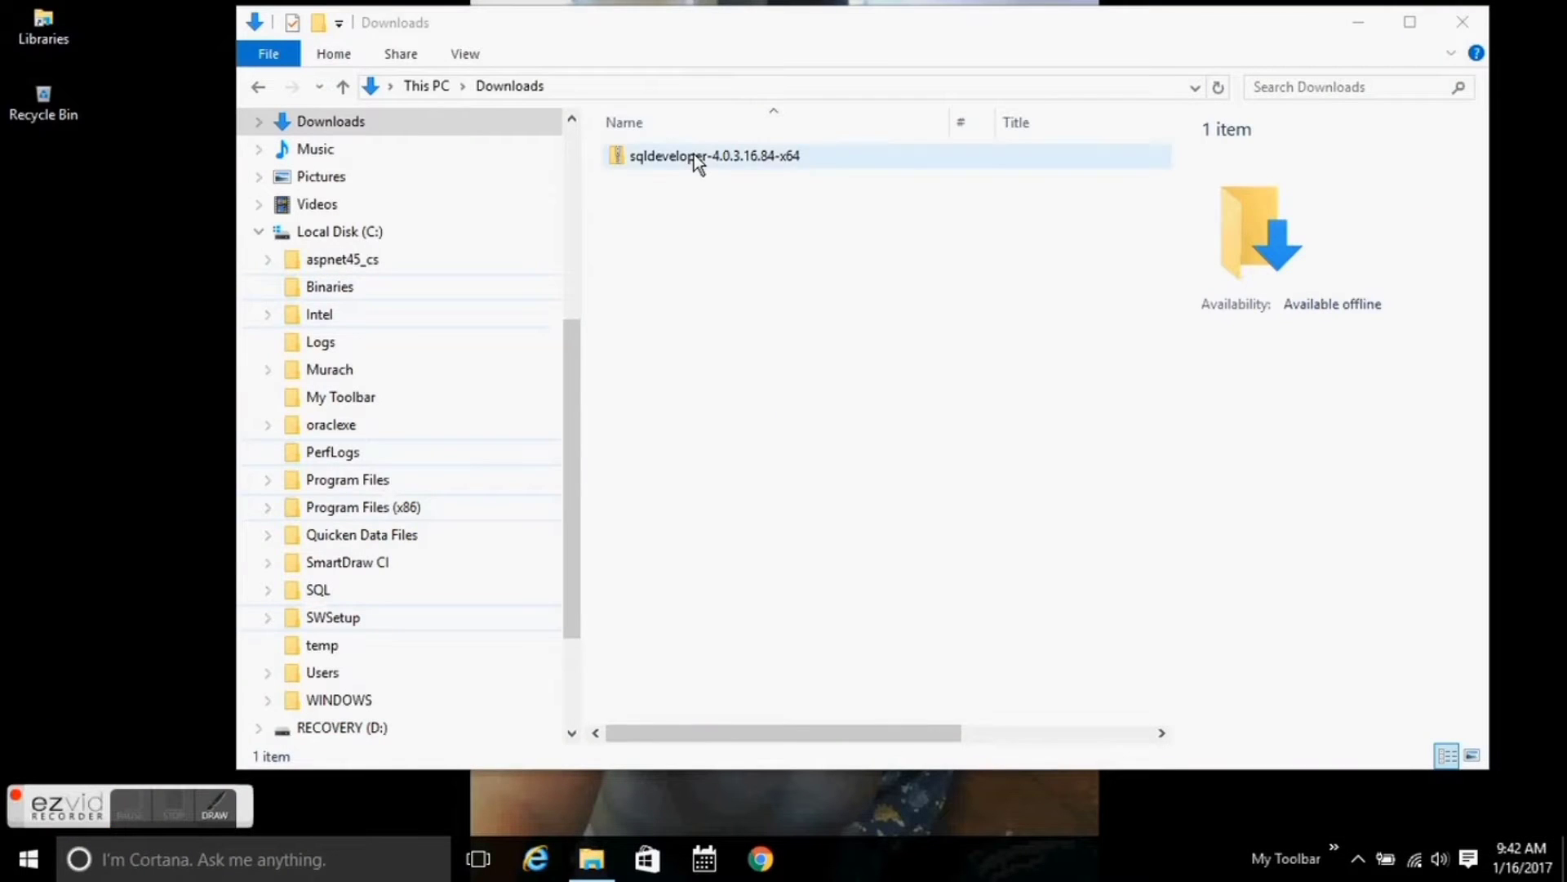
Extract all files from the sqldeveloper zip into the suggested Downloads folder.
{"action": "left_click", "coordinate": [694, 155]}
{"action": "right_click", "coordinate": [694, 154]}
{"action": "left_click", "coordinate": [763, 219]}
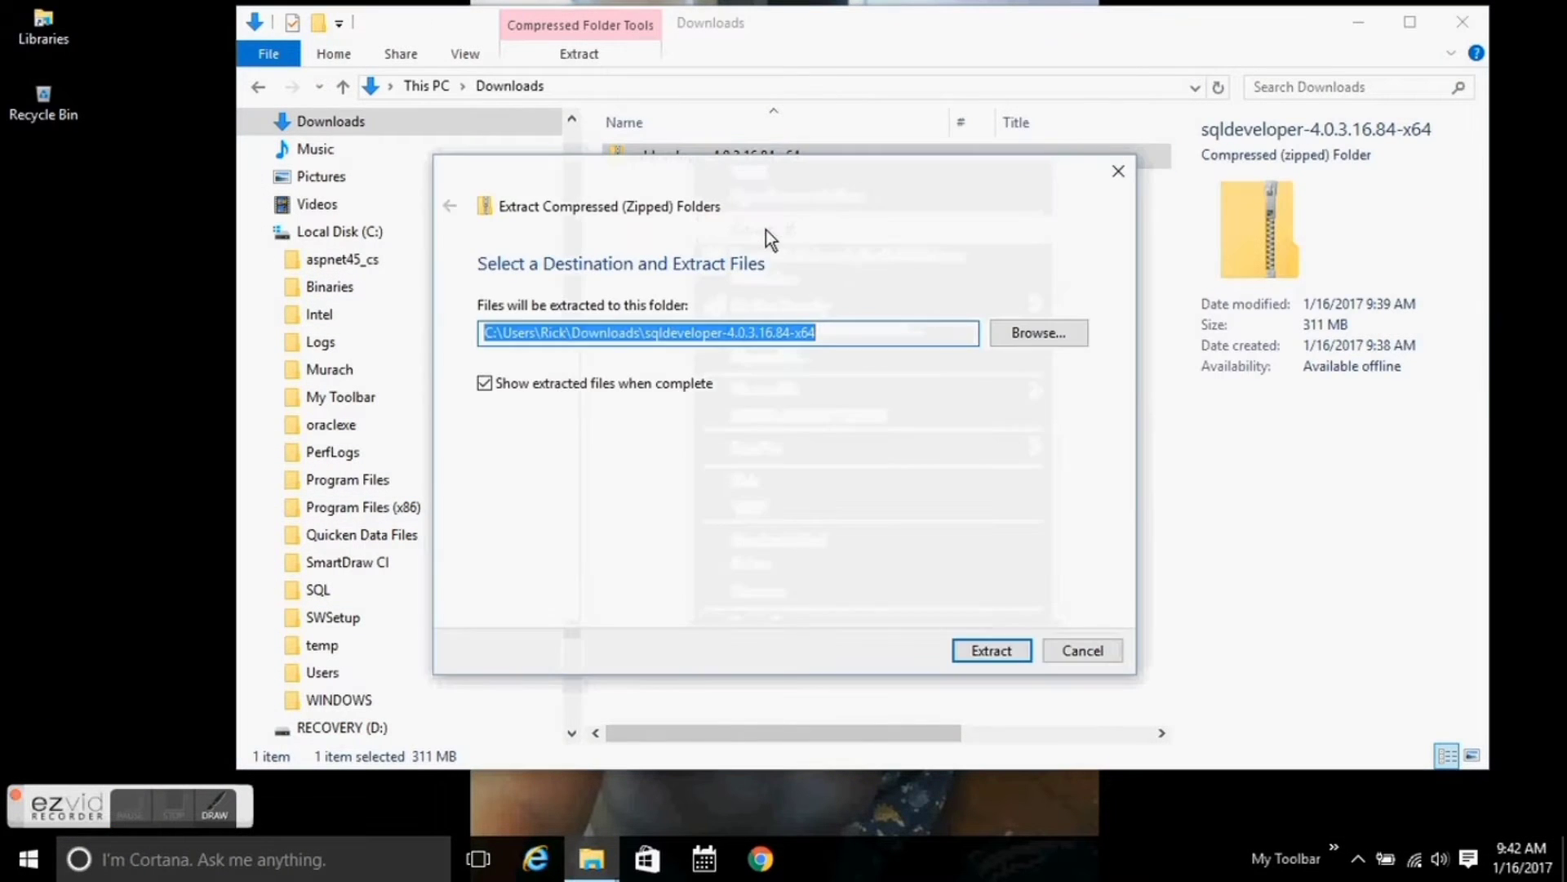
{"action": "left_click", "coordinate": [1005, 653]}
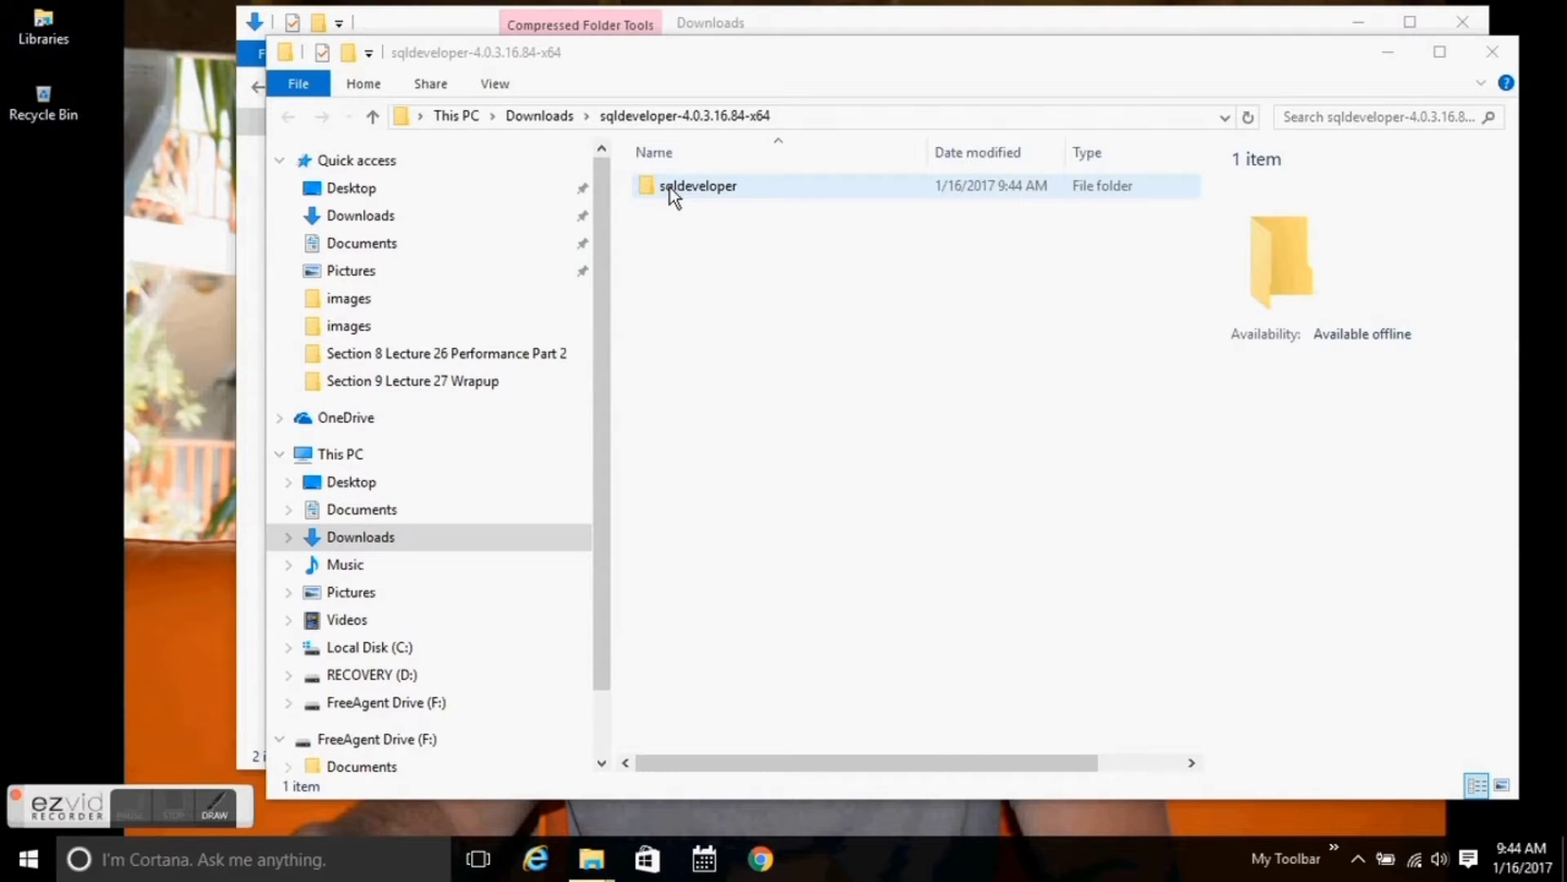
Check the extracted sqldeveloper folder, then browse to Local Disk (C:).
{"action": "double_click", "coordinate": [669, 188]}
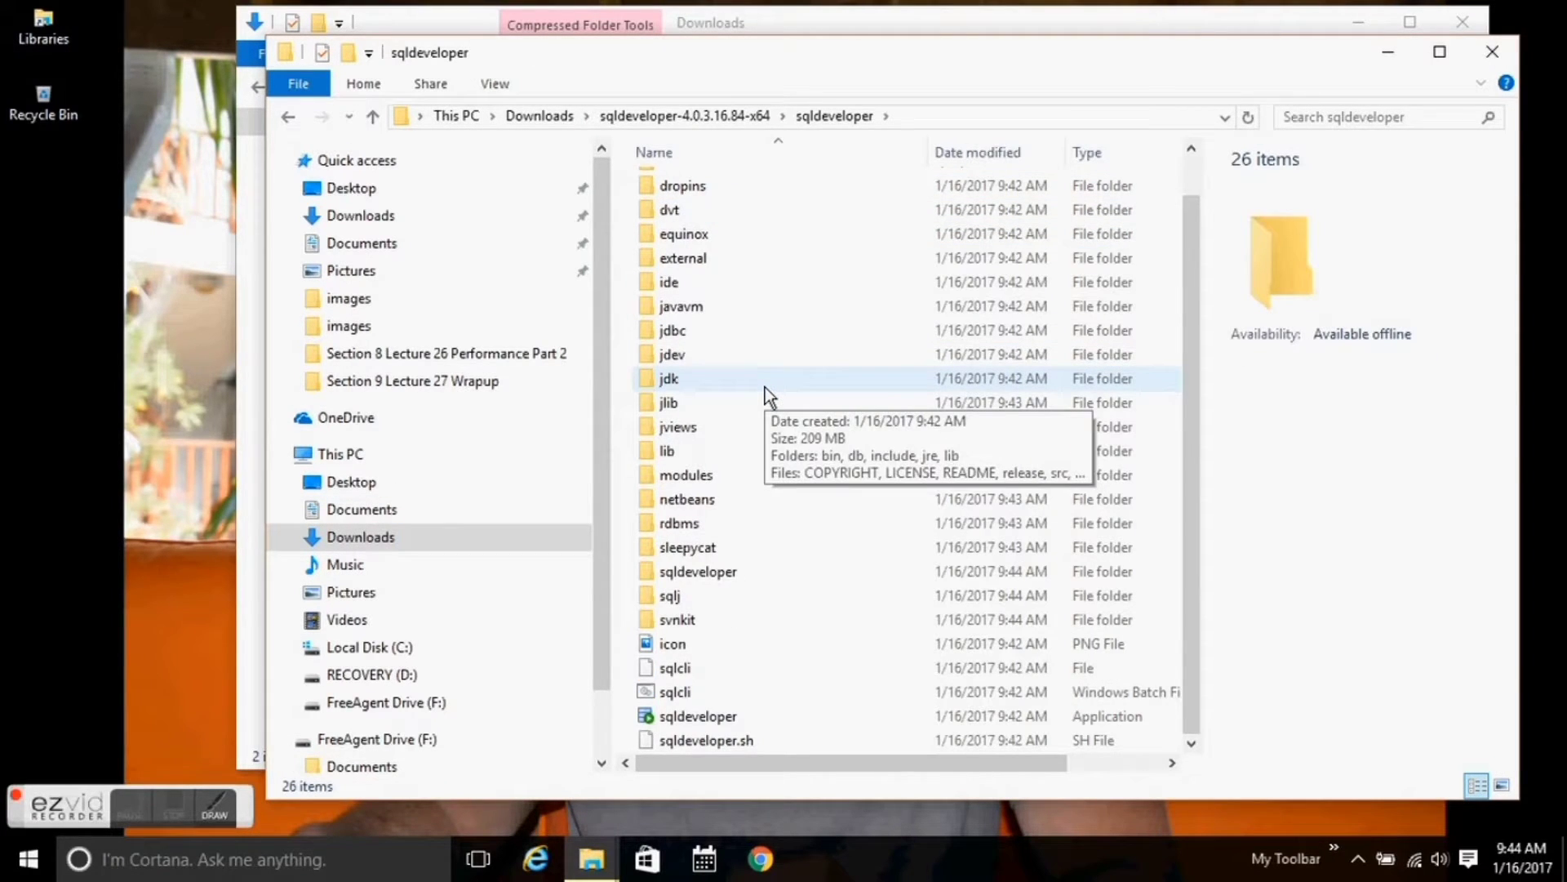
{"action": "left_click", "coordinate": [716, 117]}
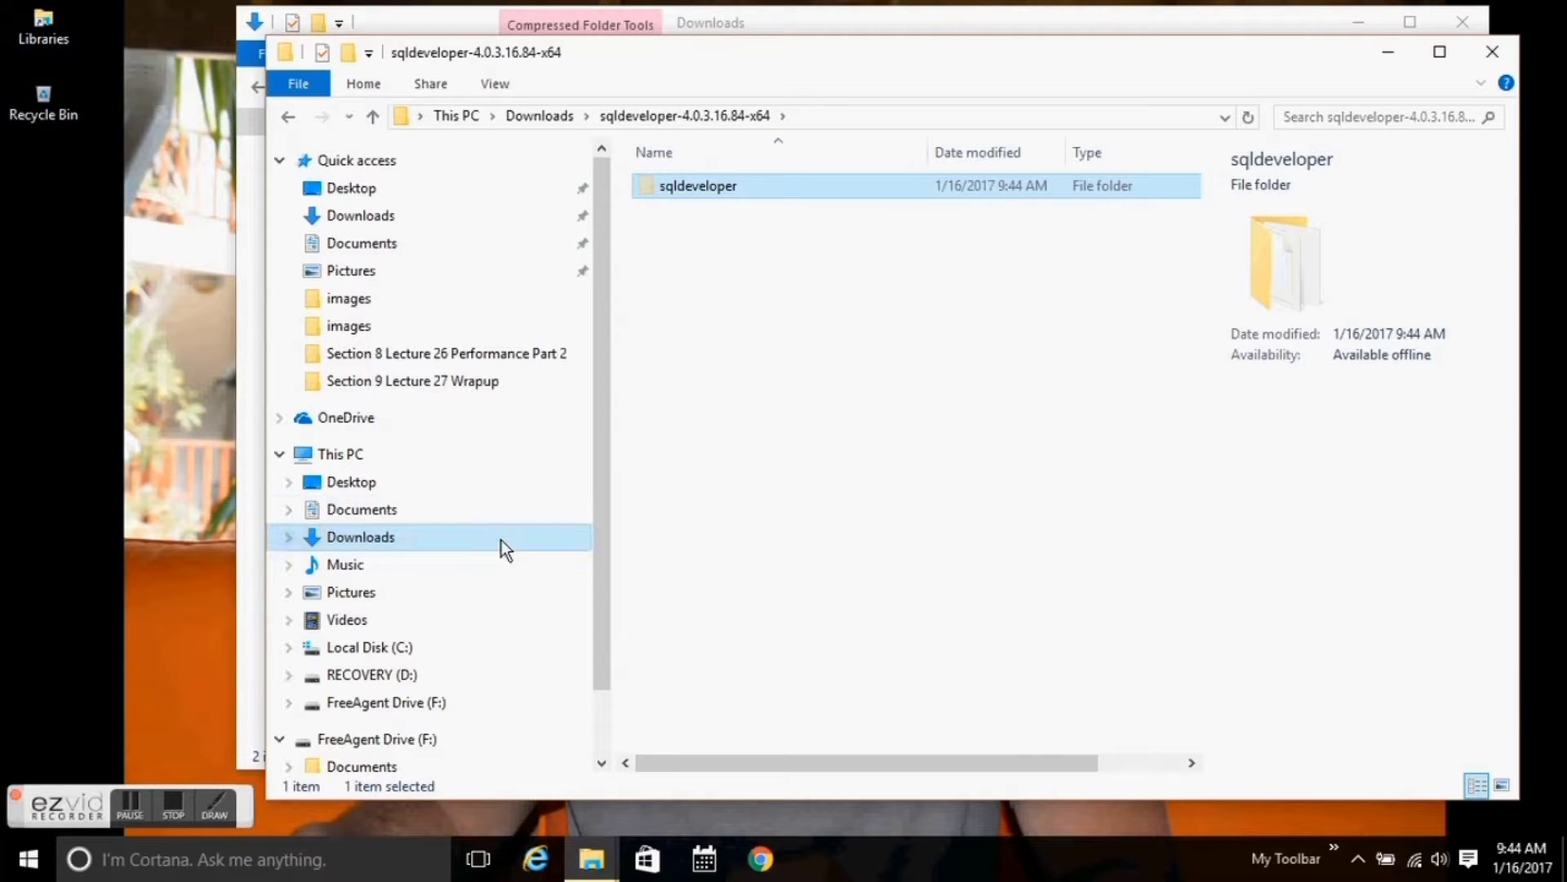
{"action": "left_click", "coordinate": [458, 653]}
Move the sqldeveloper folder into C:\Program Files (x86), granting administrator permission.
{"action": "left_click", "coordinate": [713, 404]}
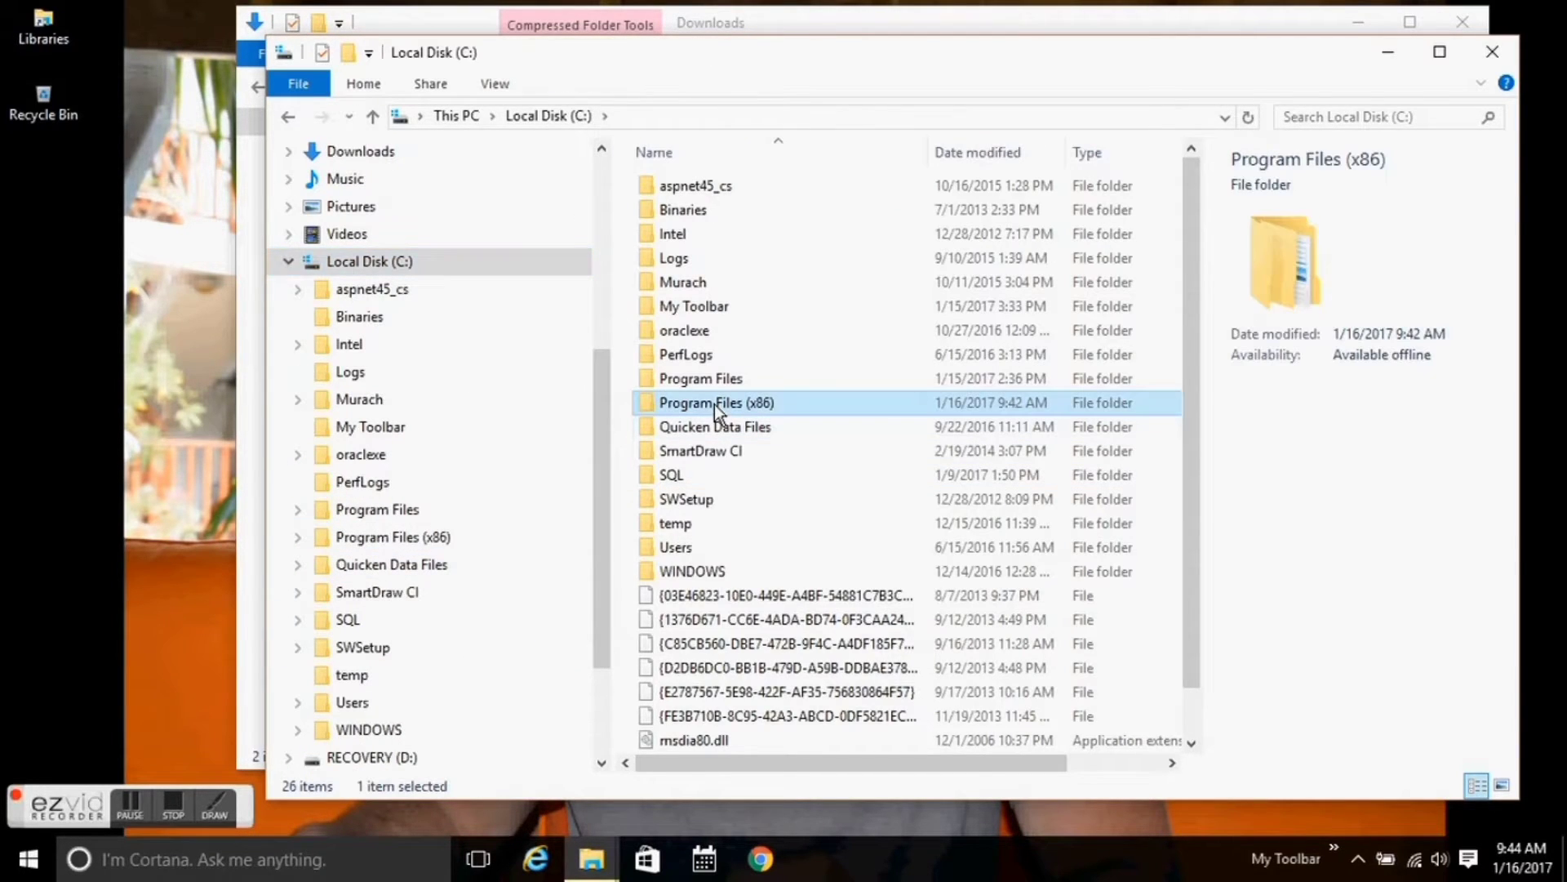
{"action": "double_click", "coordinate": [714, 404]}
{"action": "left_click_drag", "start_coordinate": [714, 404], "coordinate": [800, 506]}
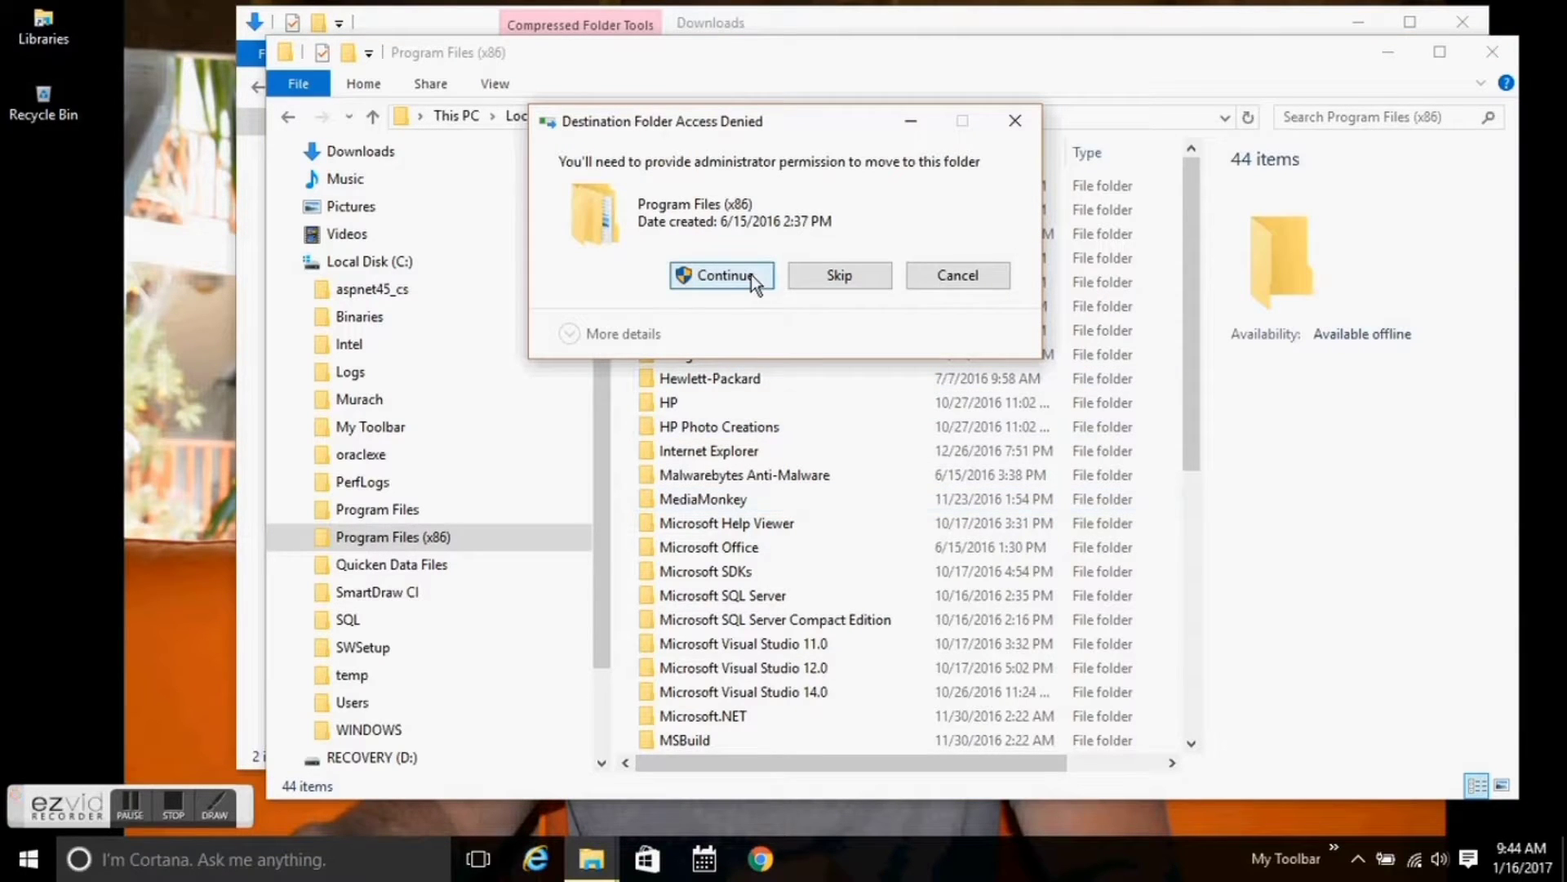
{"action": "left_click", "coordinate": [751, 275]}
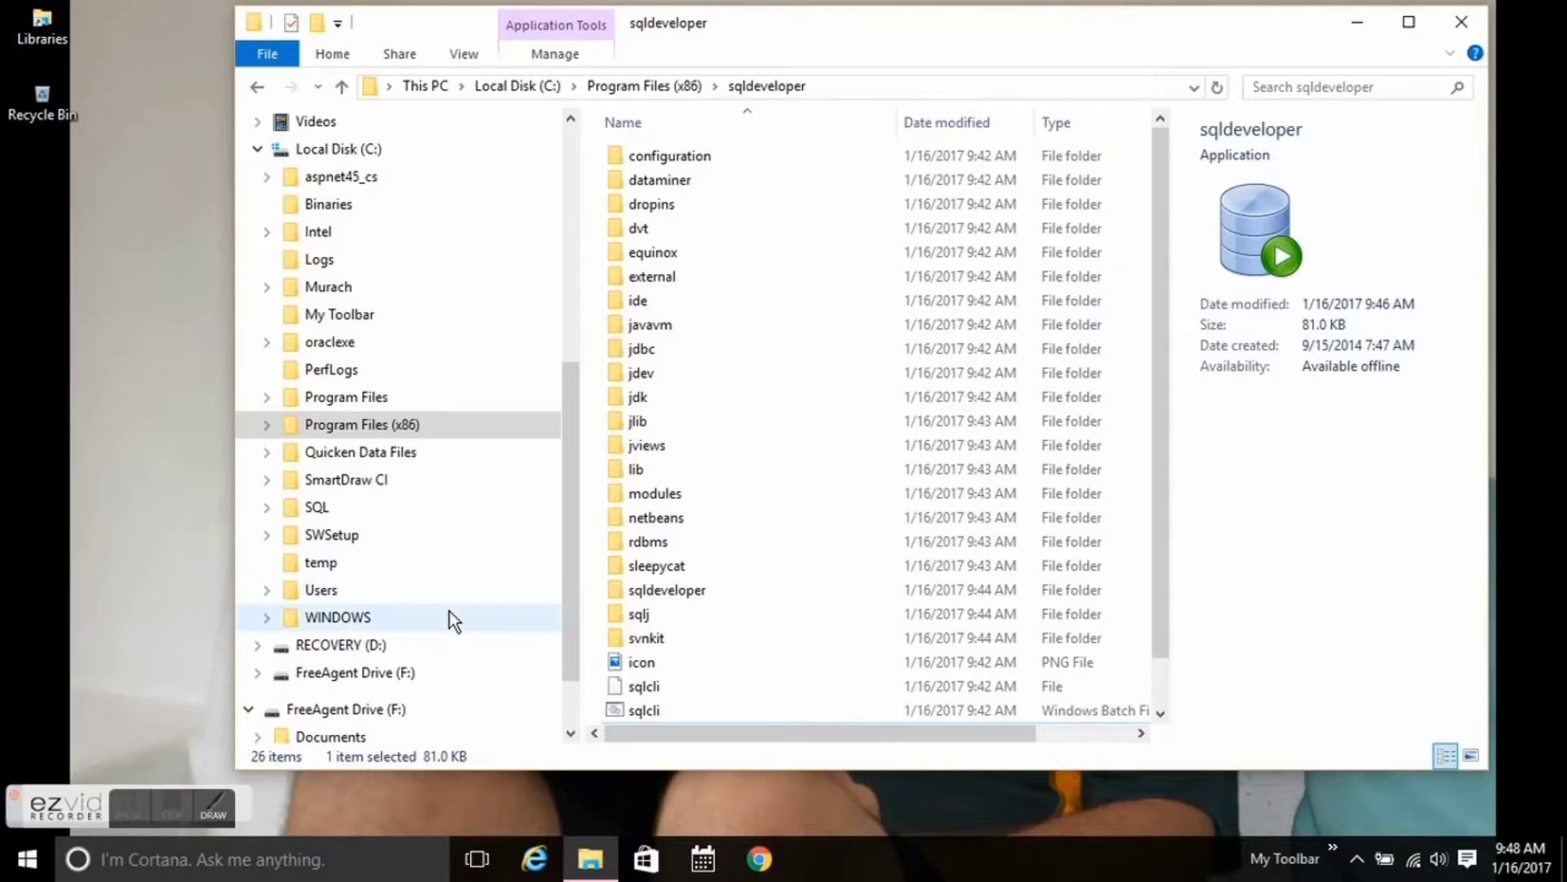
Begin creating a new shortcut in the My Toolbar folder via New > Shortcut.
{"action": "scroll", "coordinate": [438, 655], "scroll_direction": "down", "scroll_amount": 1}
{"action": "scroll", "coordinate": [440, 351], "scroll_direction": "up", "scroll_amount": 2}
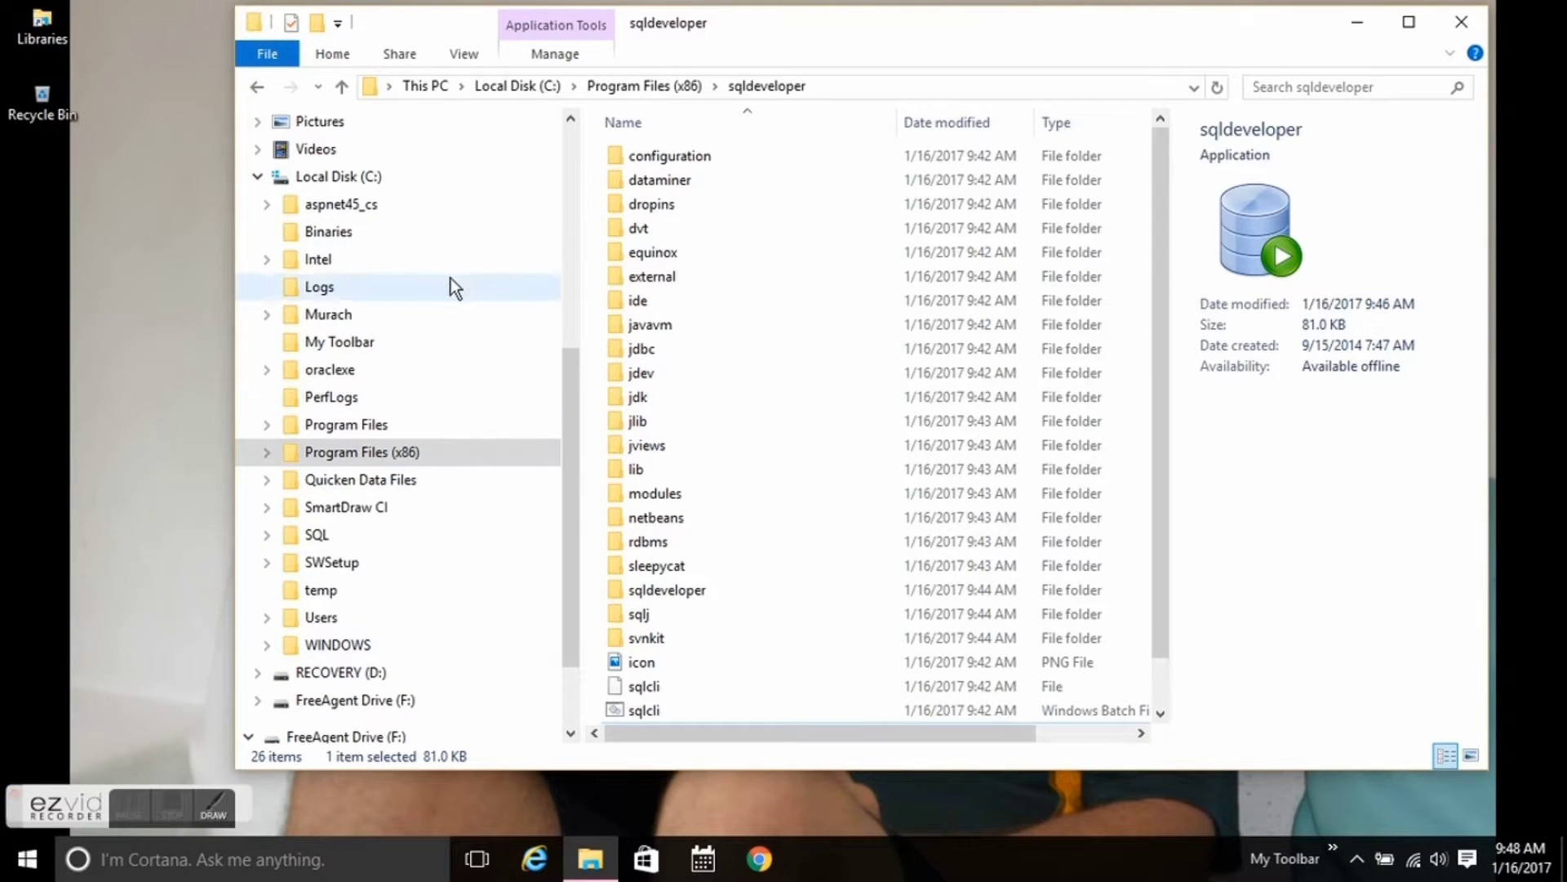
{"action": "left_click", "coordinate": [435, 348]}
{"action": "scroll", "coordinate": [867, 551], "scroll_direction": "down", "scroll_amount": 2}
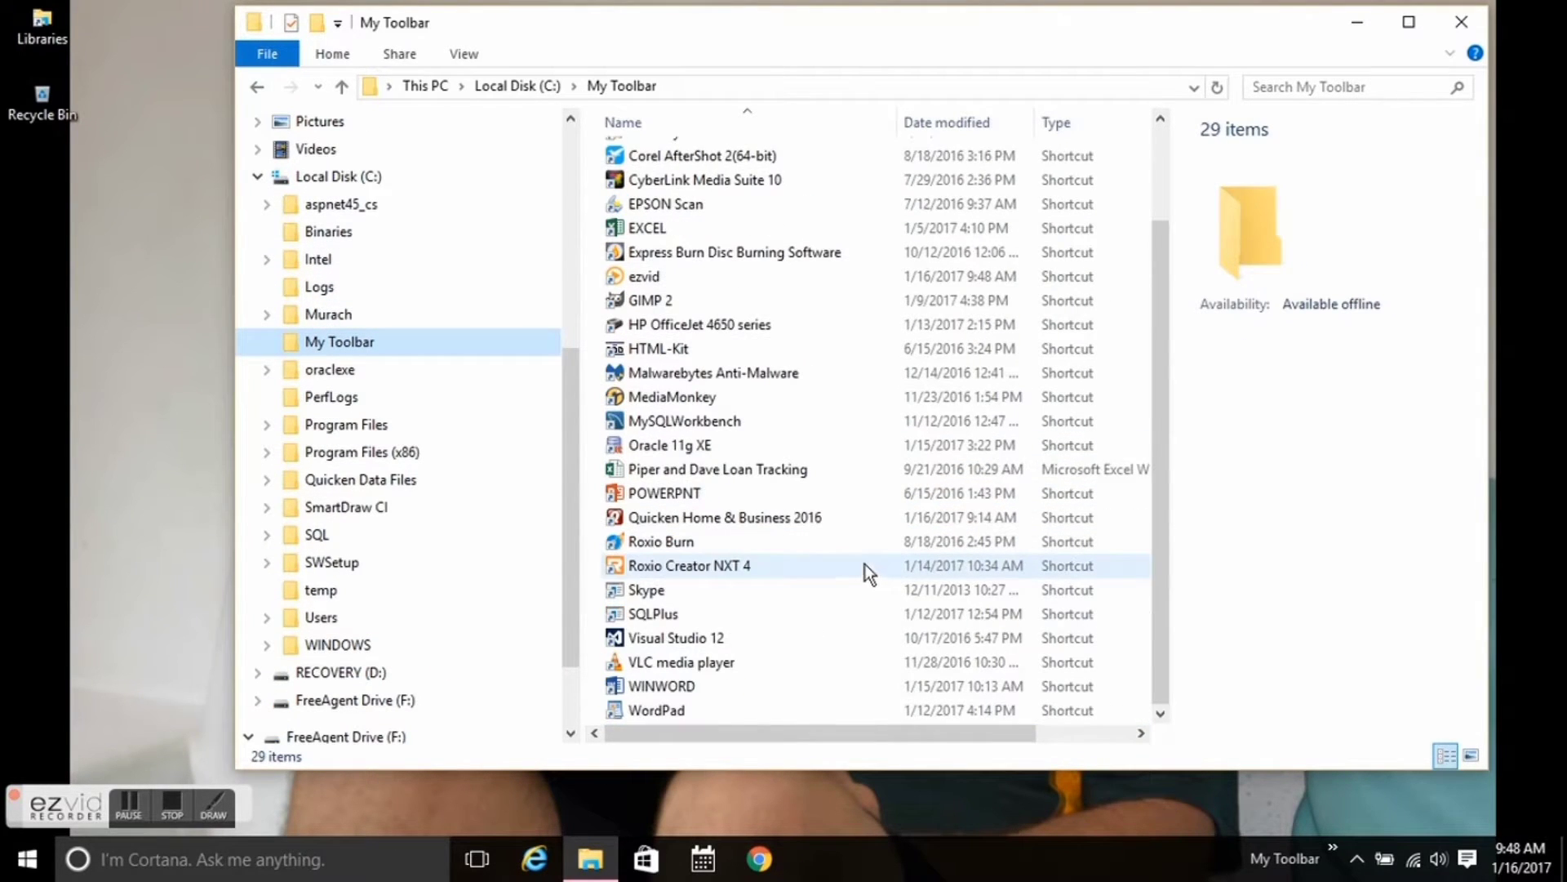
{"action": "right_click", "coordinate": [860, 577]}
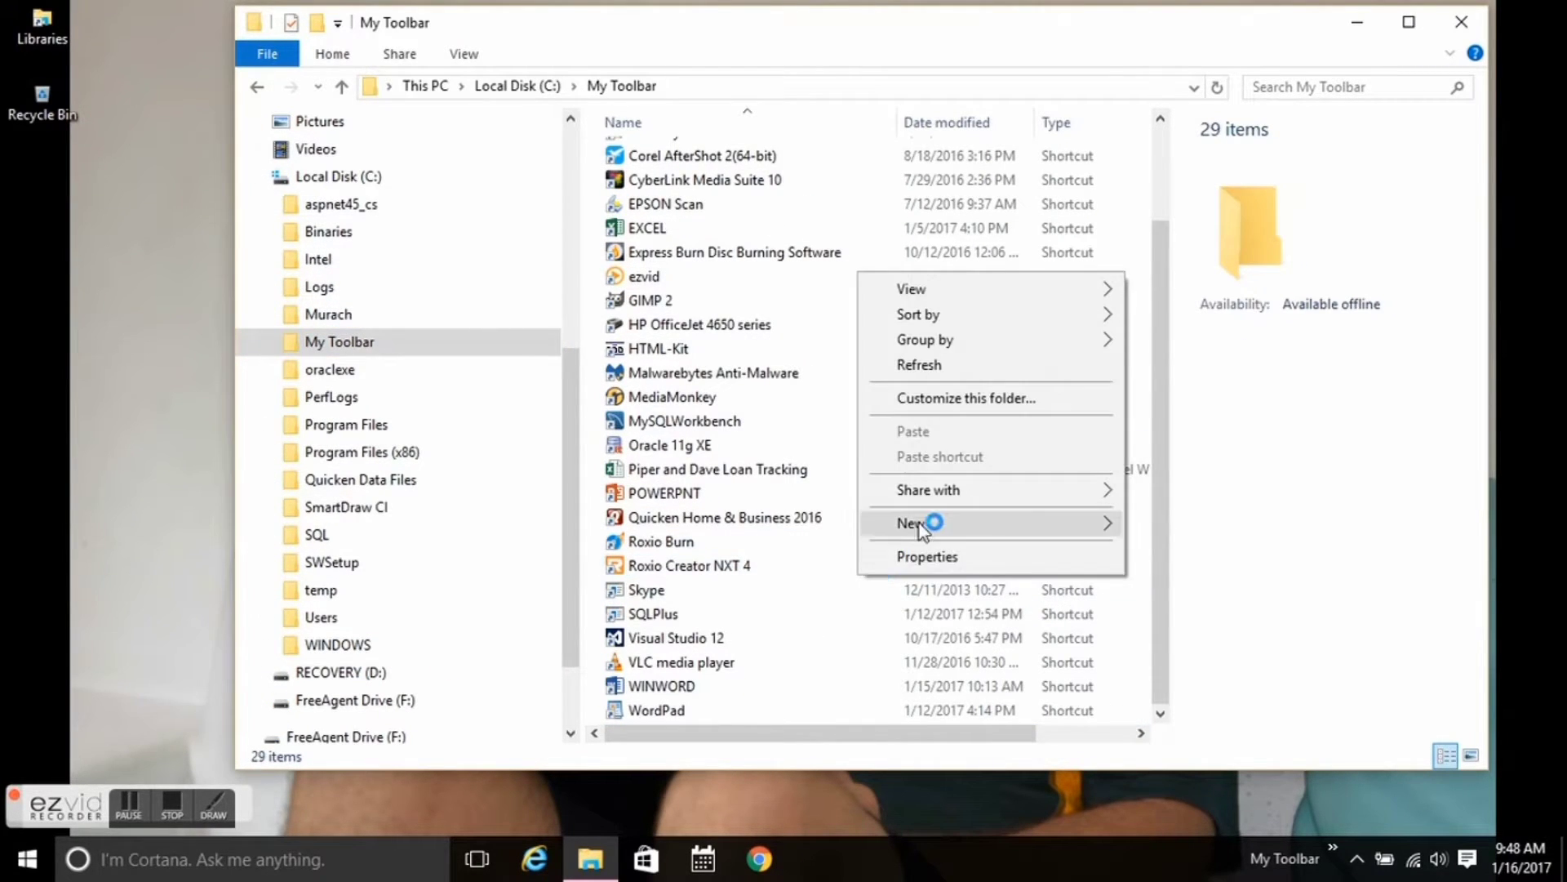
{"action": "mouse_move", "coordinate": [939, 524]}
{"action": "left_click", "coordinate": [1153, 549]}
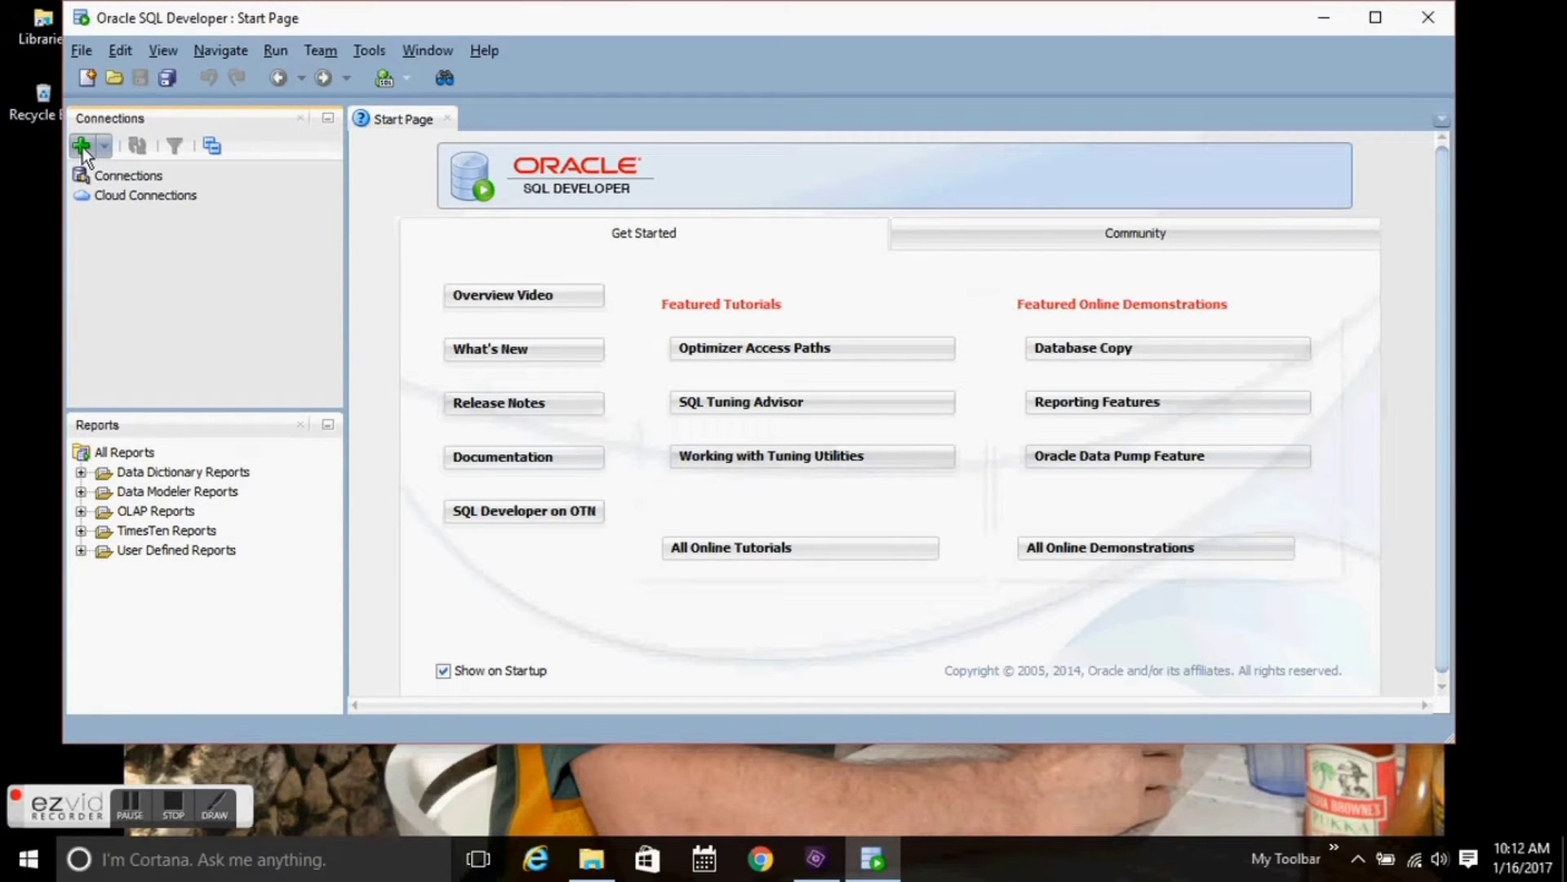
Create a new connection named SYSTEM with username SYSTEM, its password, and Save Password ticked.
{"action": "left_click", "coordinate": [80, 146]}
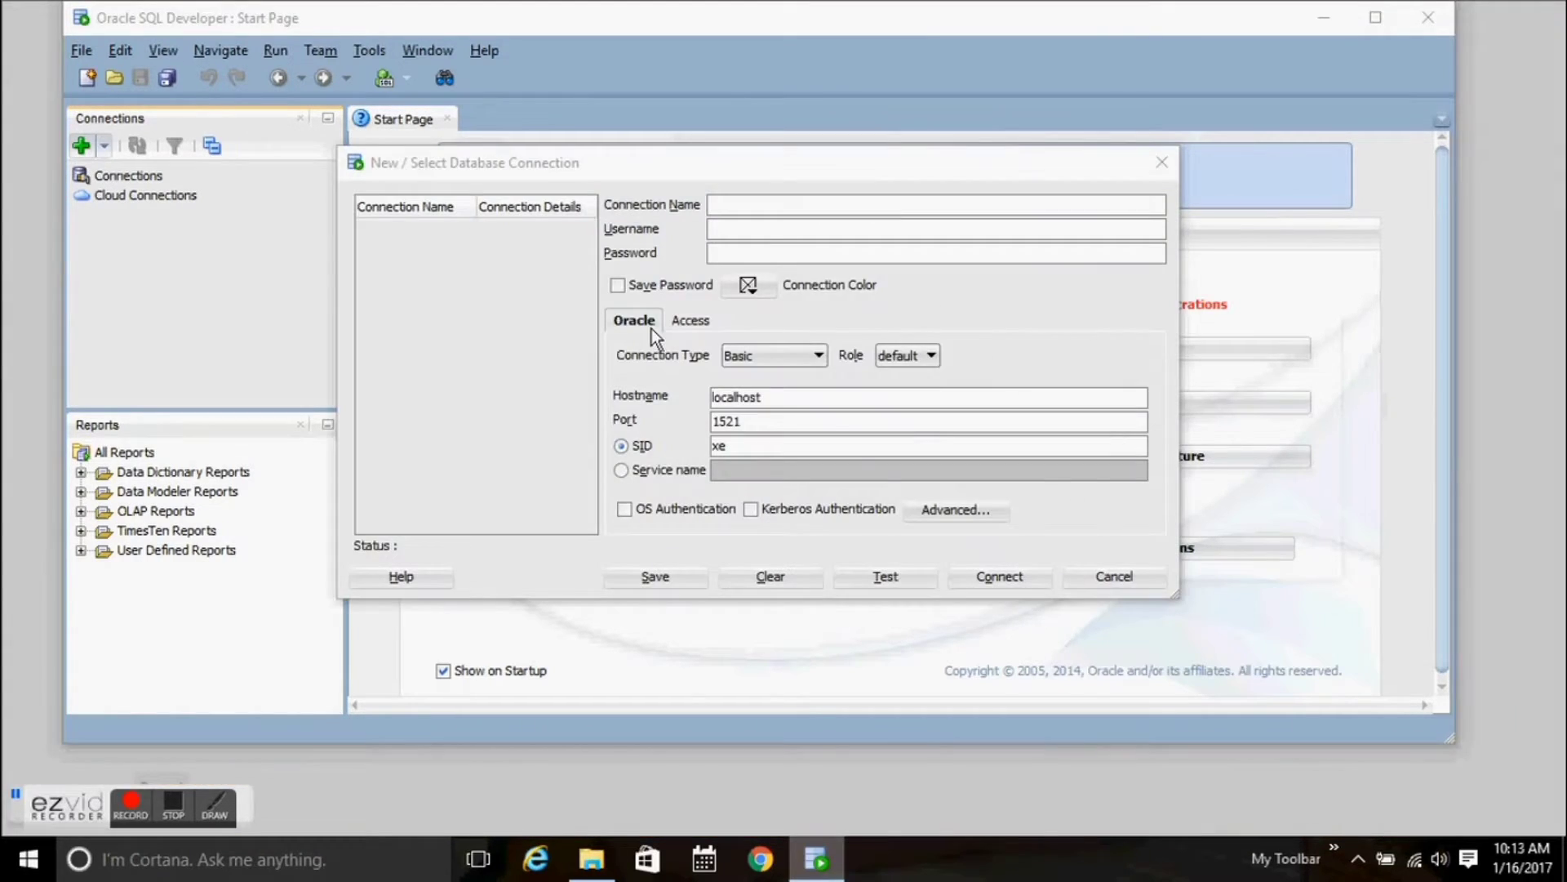
{"action": "left_click", "coordinate": [723, 206]}
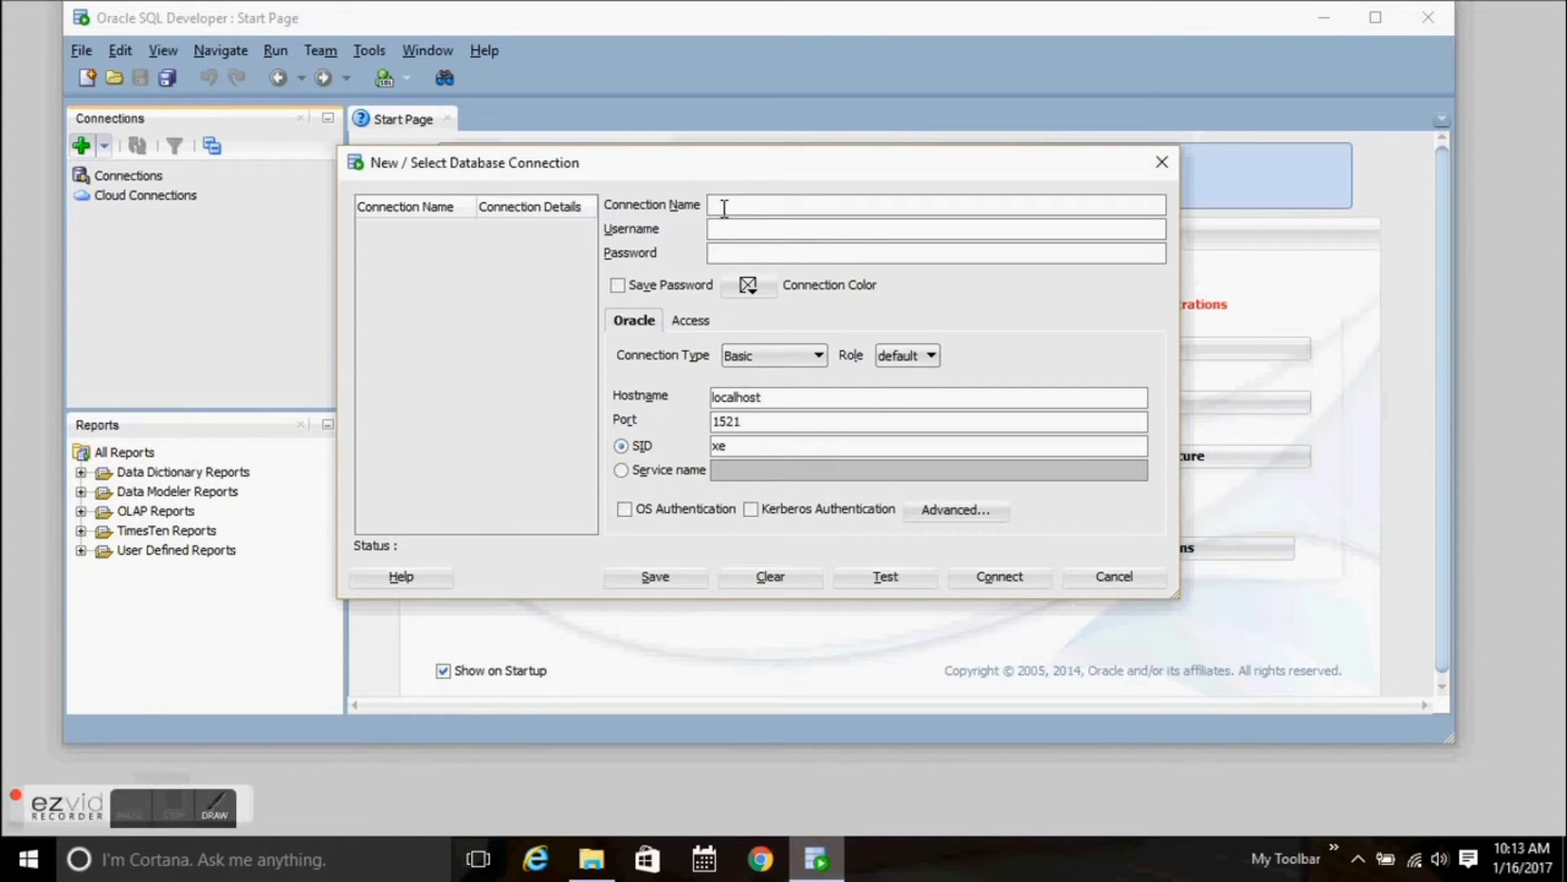
{"action": "type", "text": "S"}
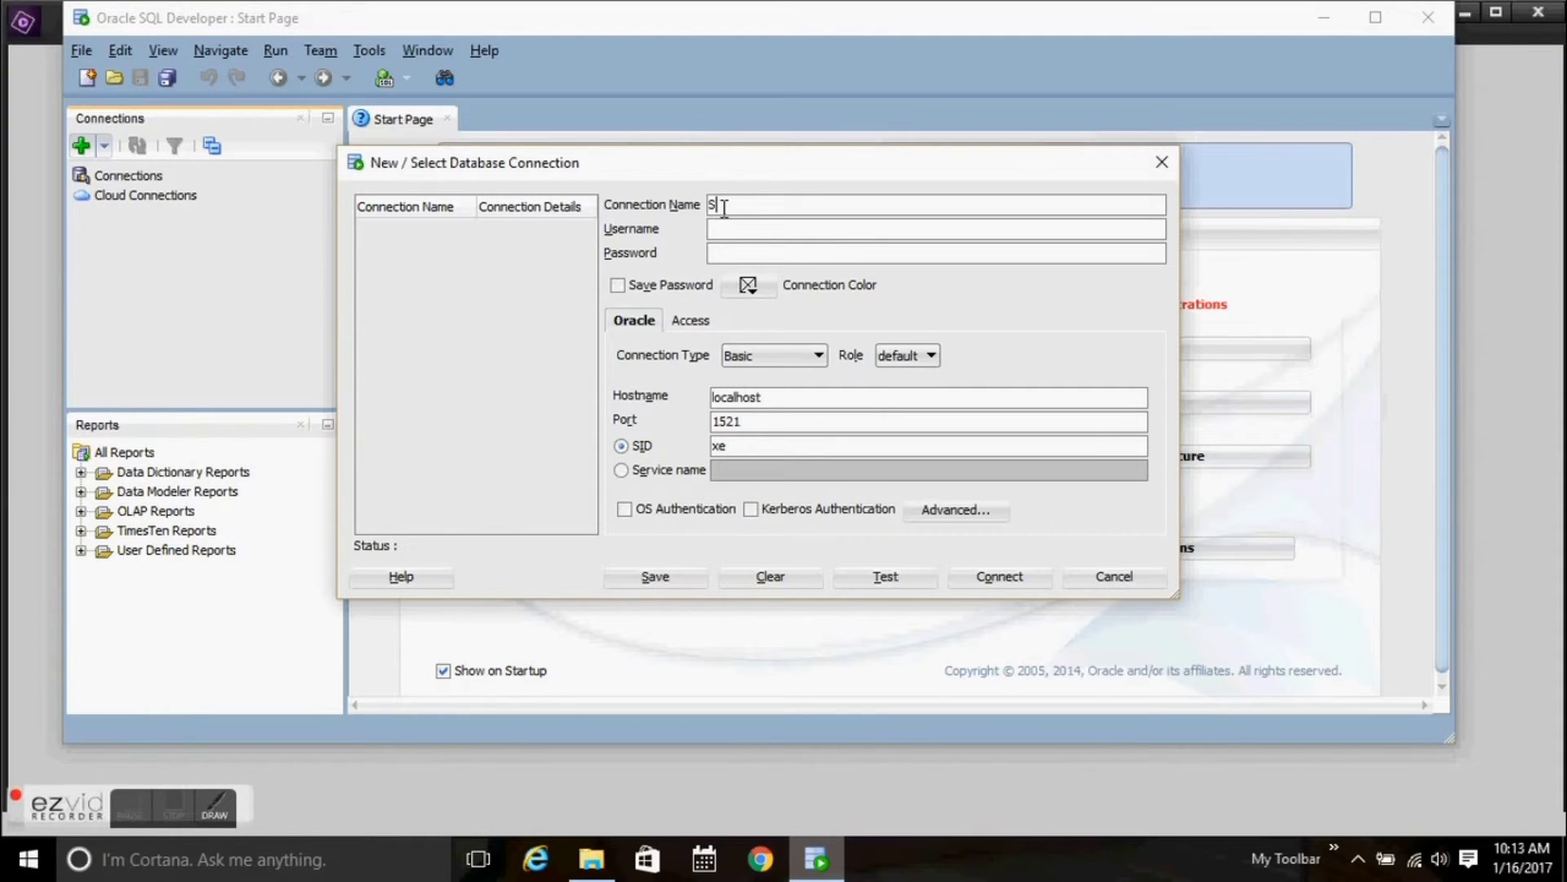
{"action": "type", "text": "YSTEM"}
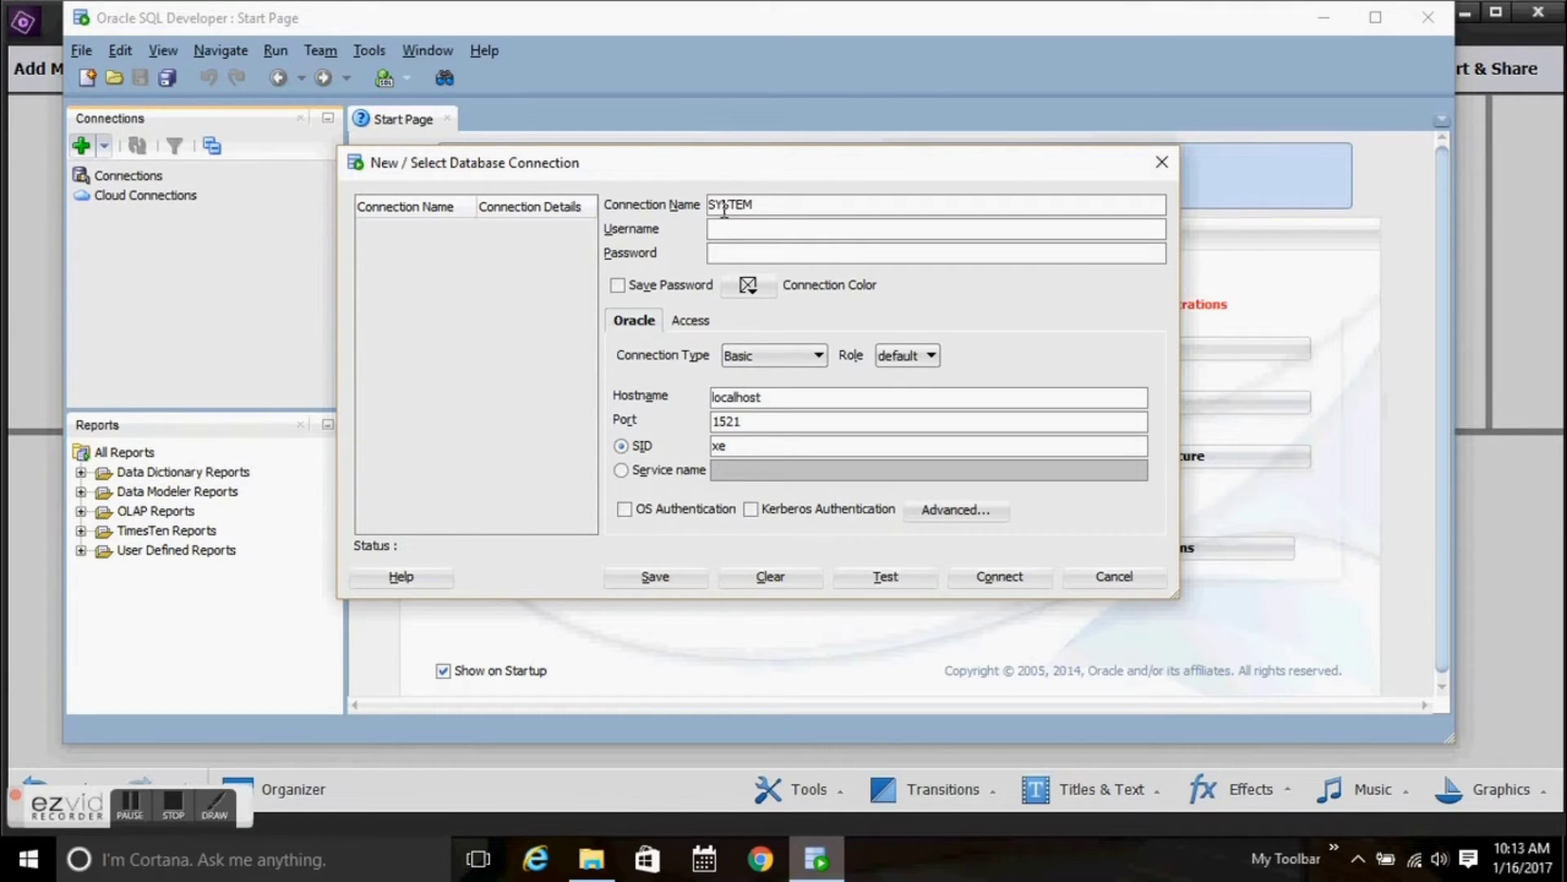
{"action": "key", "text": "Tab"}
{"action": "type", "text": "SYSTEM"}
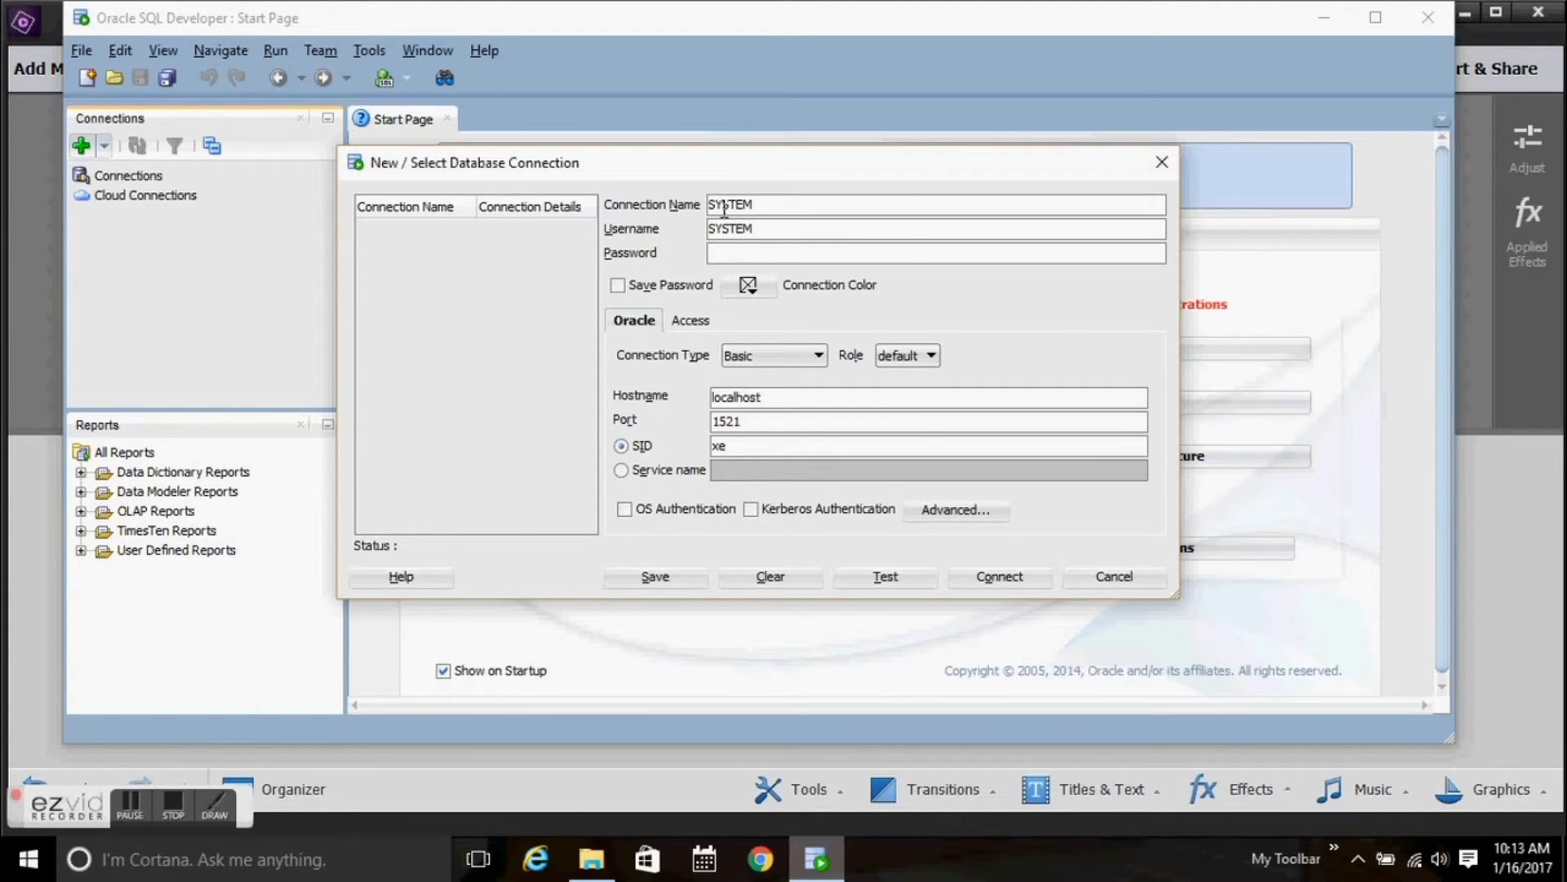
{"action": "key", "text": "Tab"}
{"action": "type", "text": "•••••••••••"}
{"action": "left_click", "coordinate": [618, 285]}
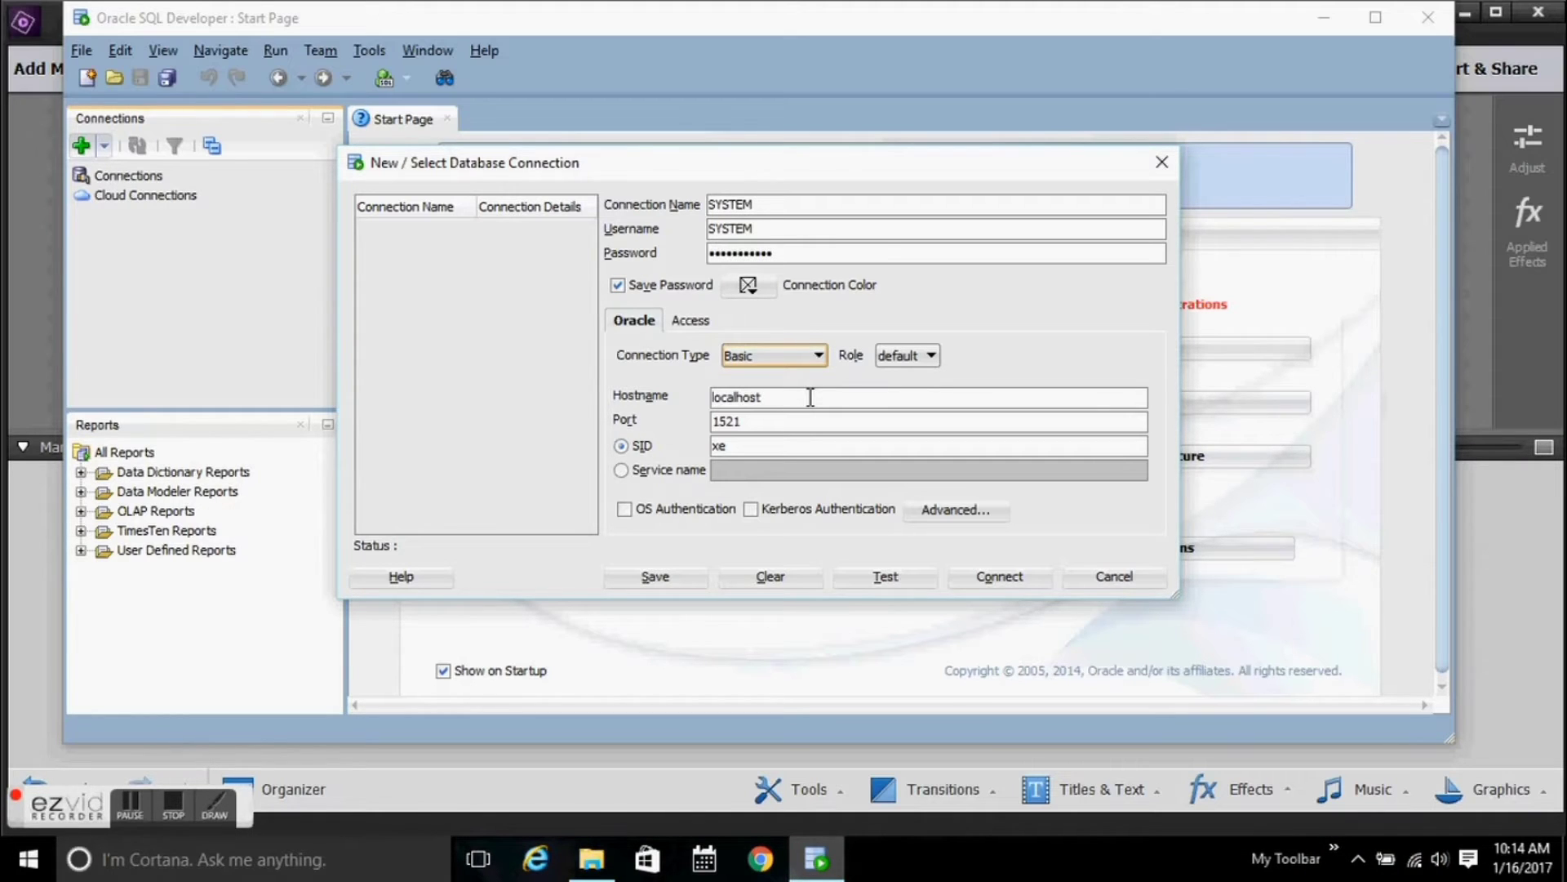
Verify hostname localhost, port 1521 and SID xe, test the connection, then connect.
{"action": "left_click", "coordinate": [811, 397]}
{"action": "left_click", "coordinate": [801, 418]}
{"action": "left_click", "coordinate": [789, 443]}
{"action": "left_click", "coordinate": [893, 580]}
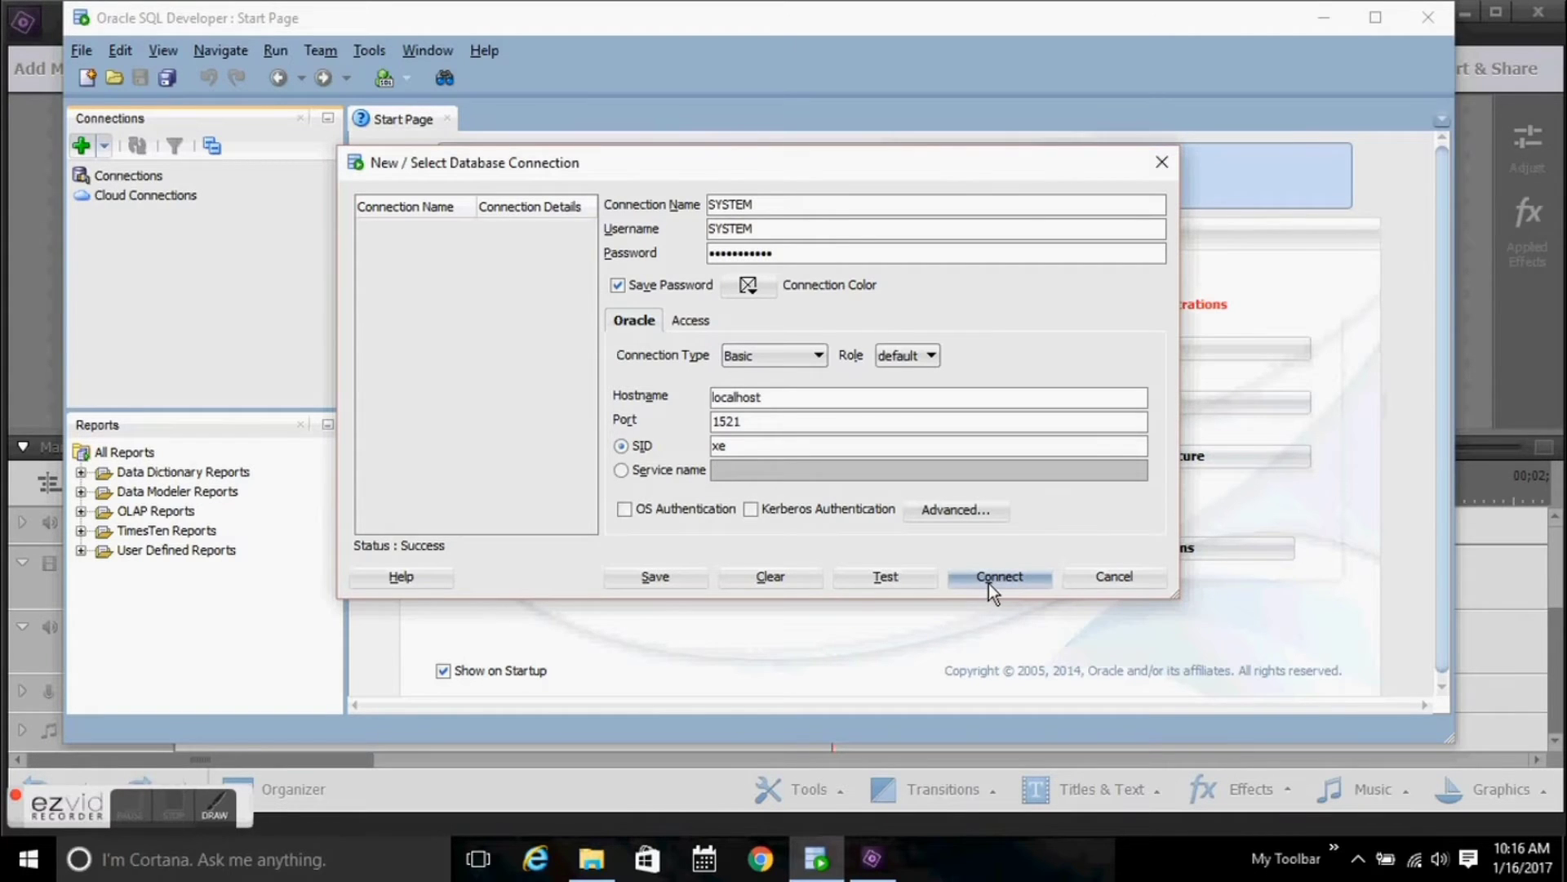
{"action": "left_click", "coordinate": [988, 580]}
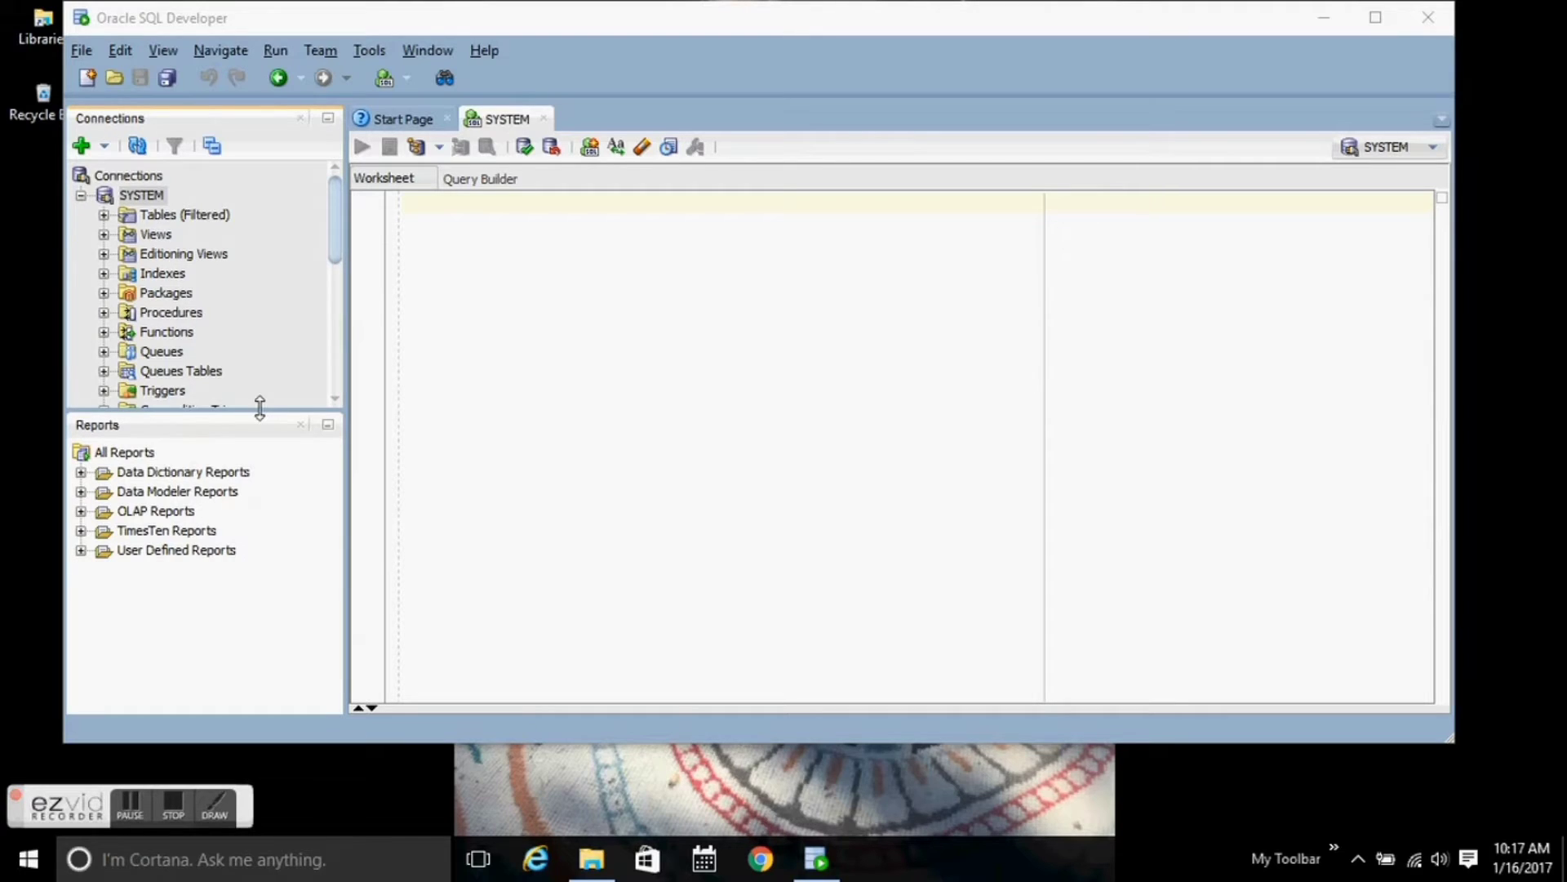
Enlarge the Connections panel and expand the SYSTEM connection's Tables (Filtered) list.
{"action": "left_click_drag", "start_coordinate": [260, 408], "coordinate": [247, 532]}
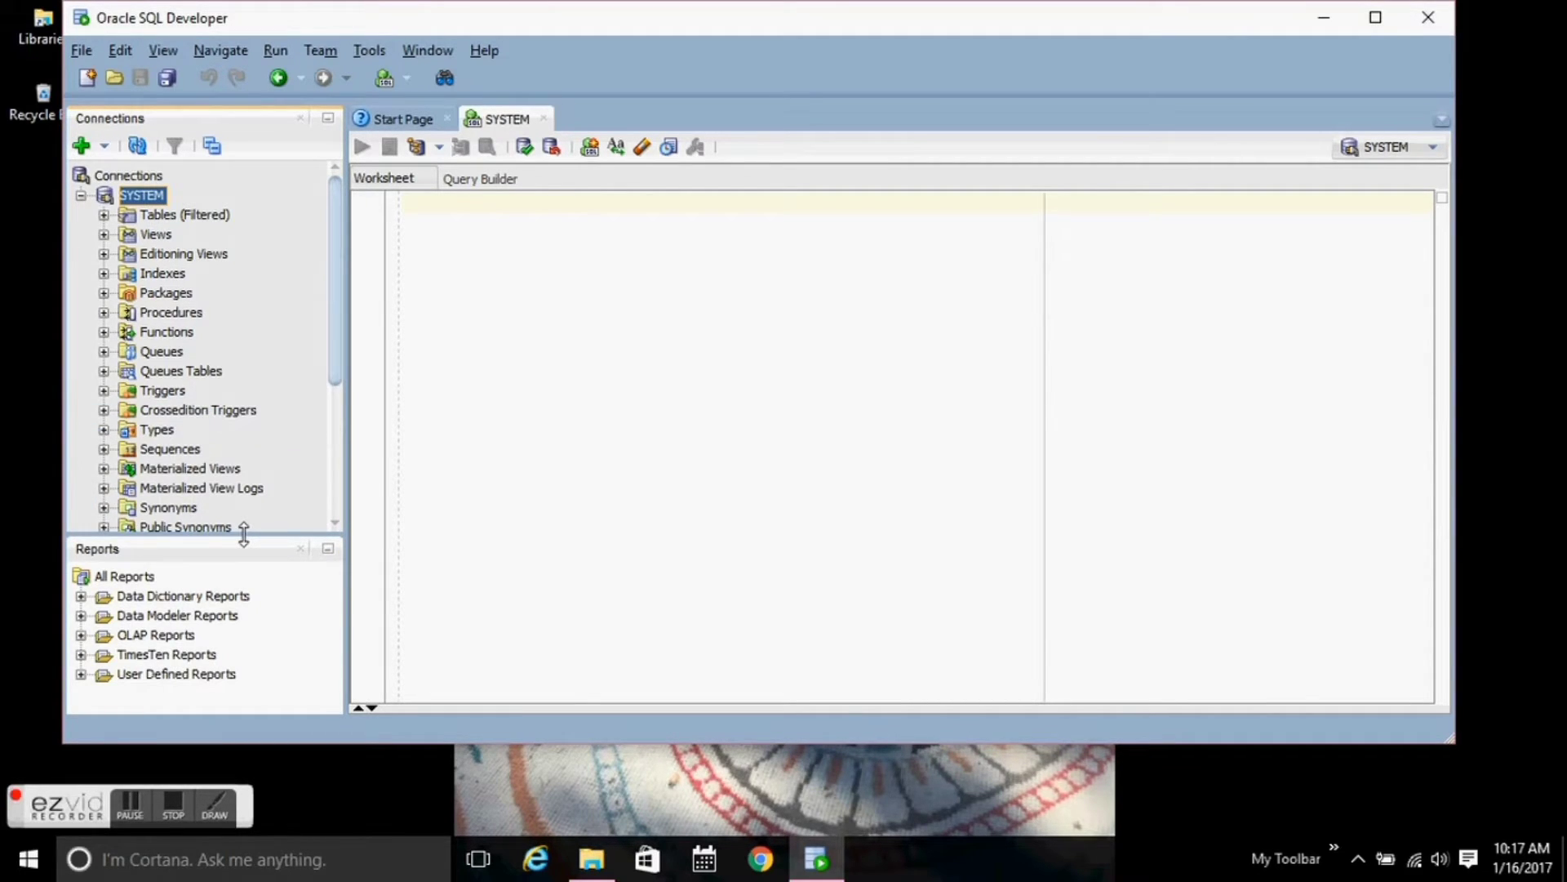
{"action": "left_click", "coordinate": [104, 216]}
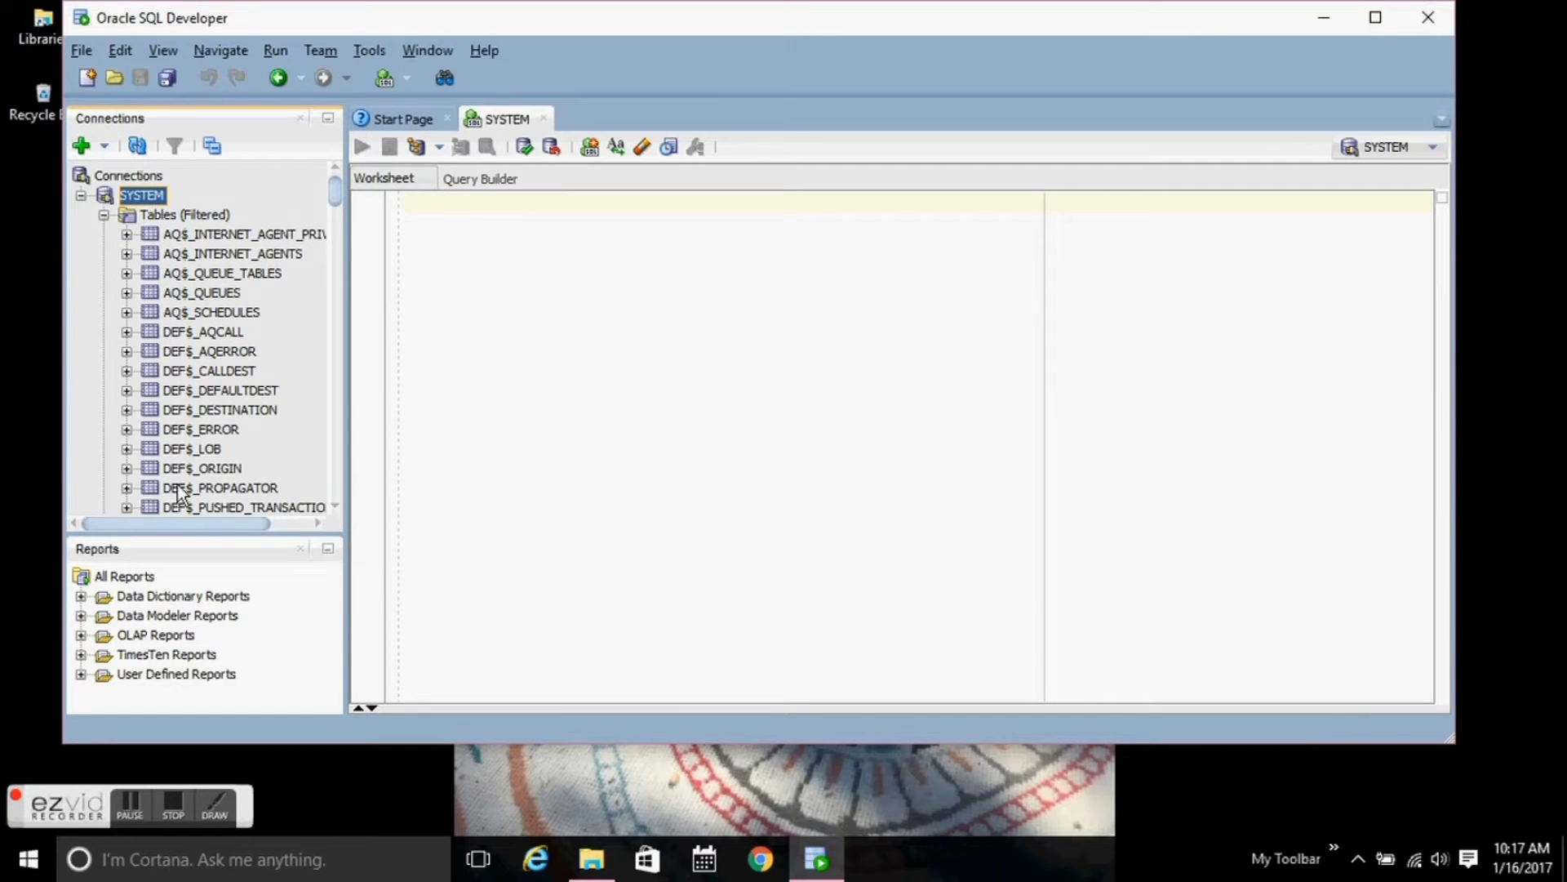
{"action": "left_click", "coordinate": [170, 811]}
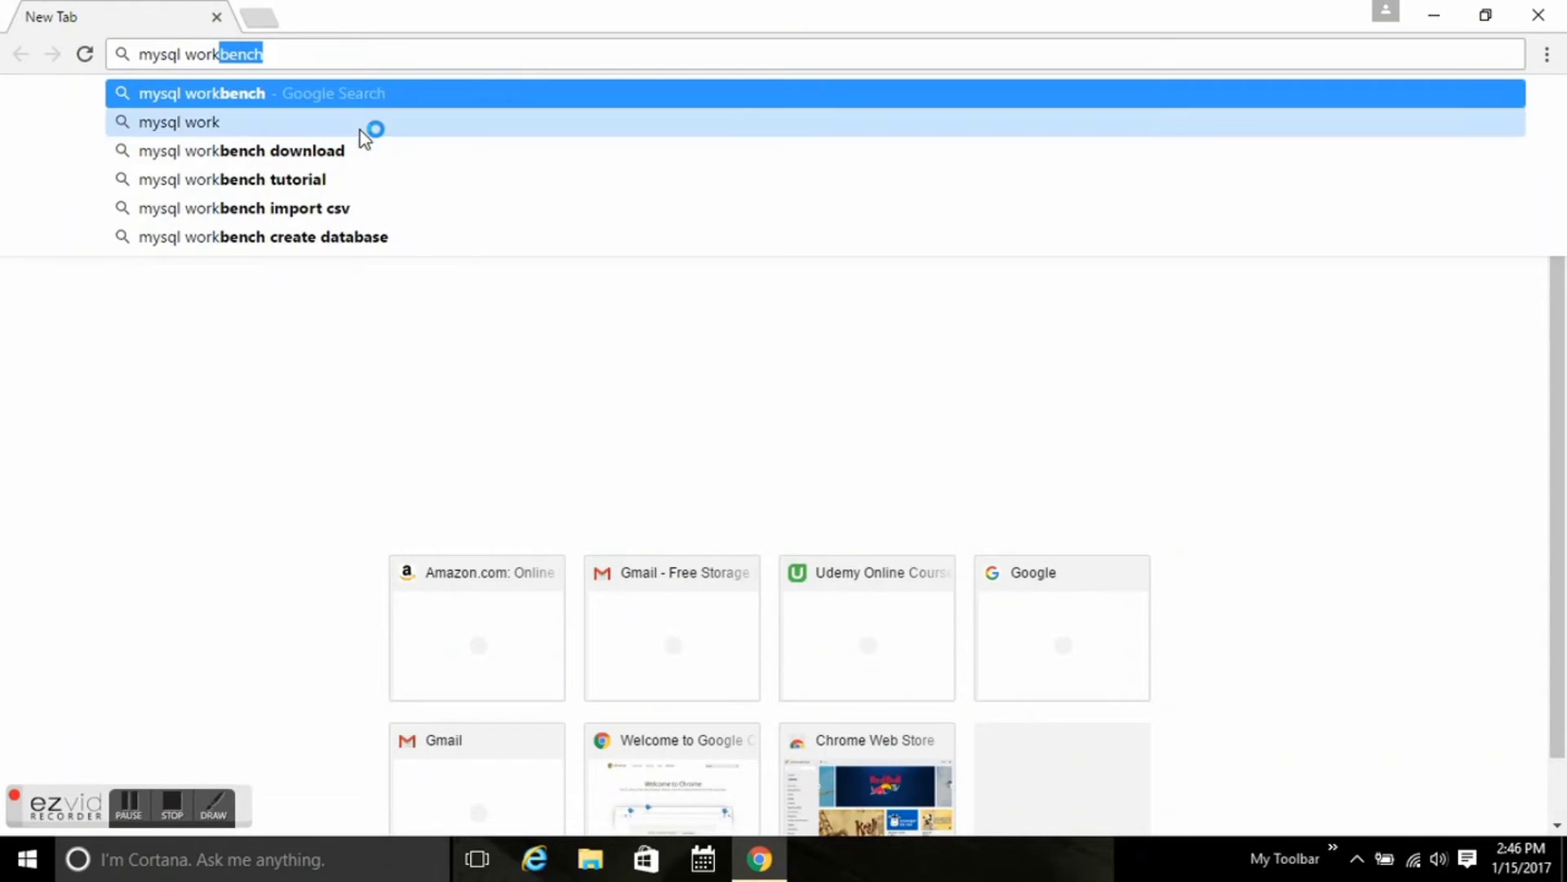
Find MySQL Workbench on dev.mysql.com, keep Microsoft Windows, and download the 64-bit MSI installer.
{"action": "left_click", "coordinate": [371, 150]}
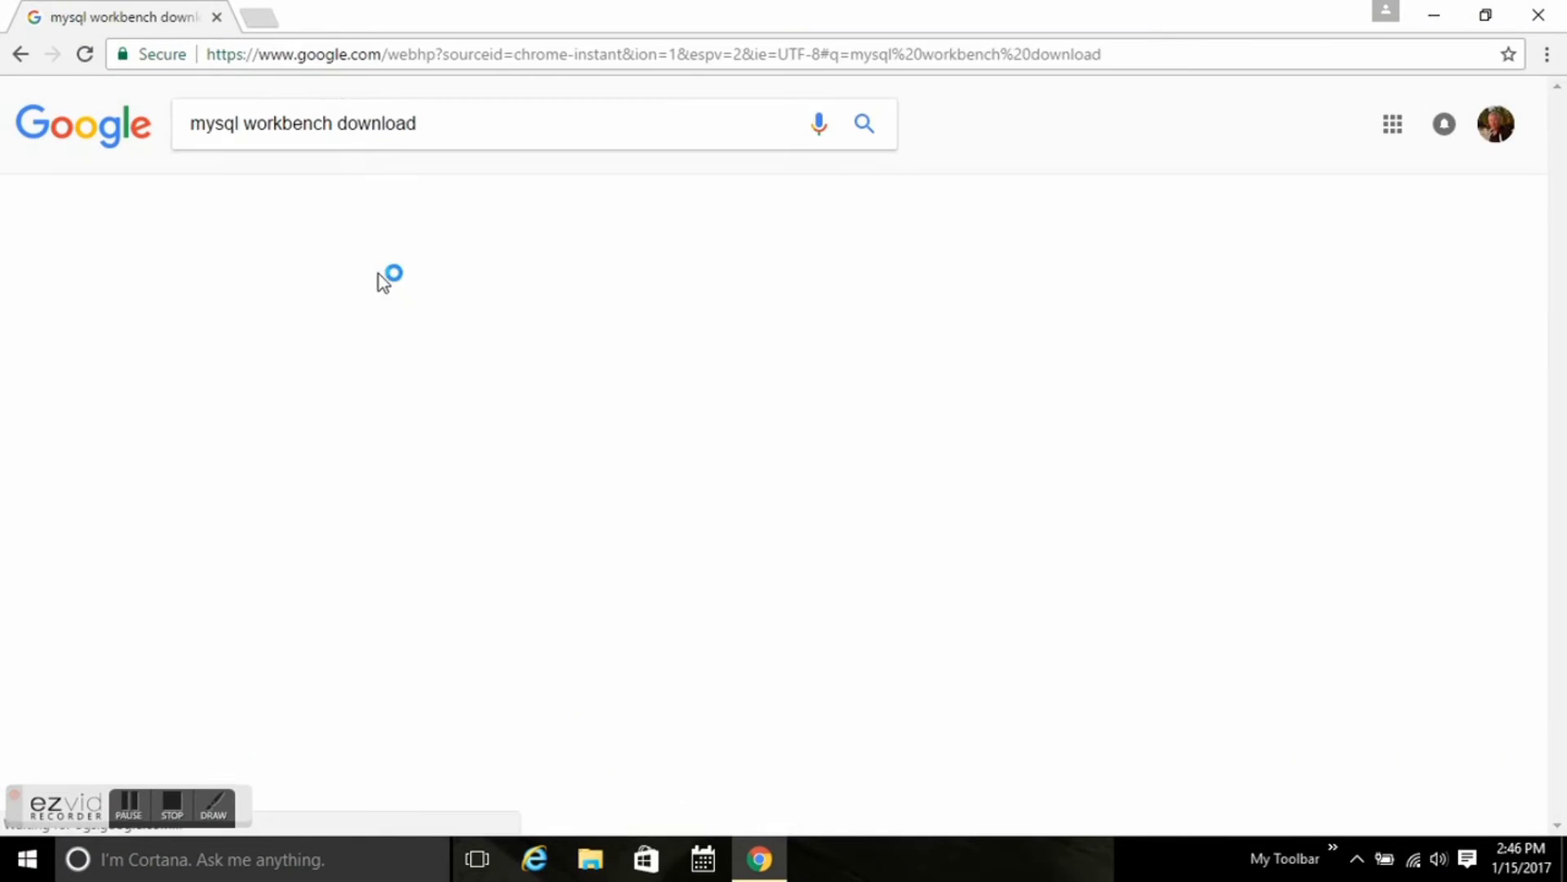
{"action": "left_click", "coordinate": [435, 290]}
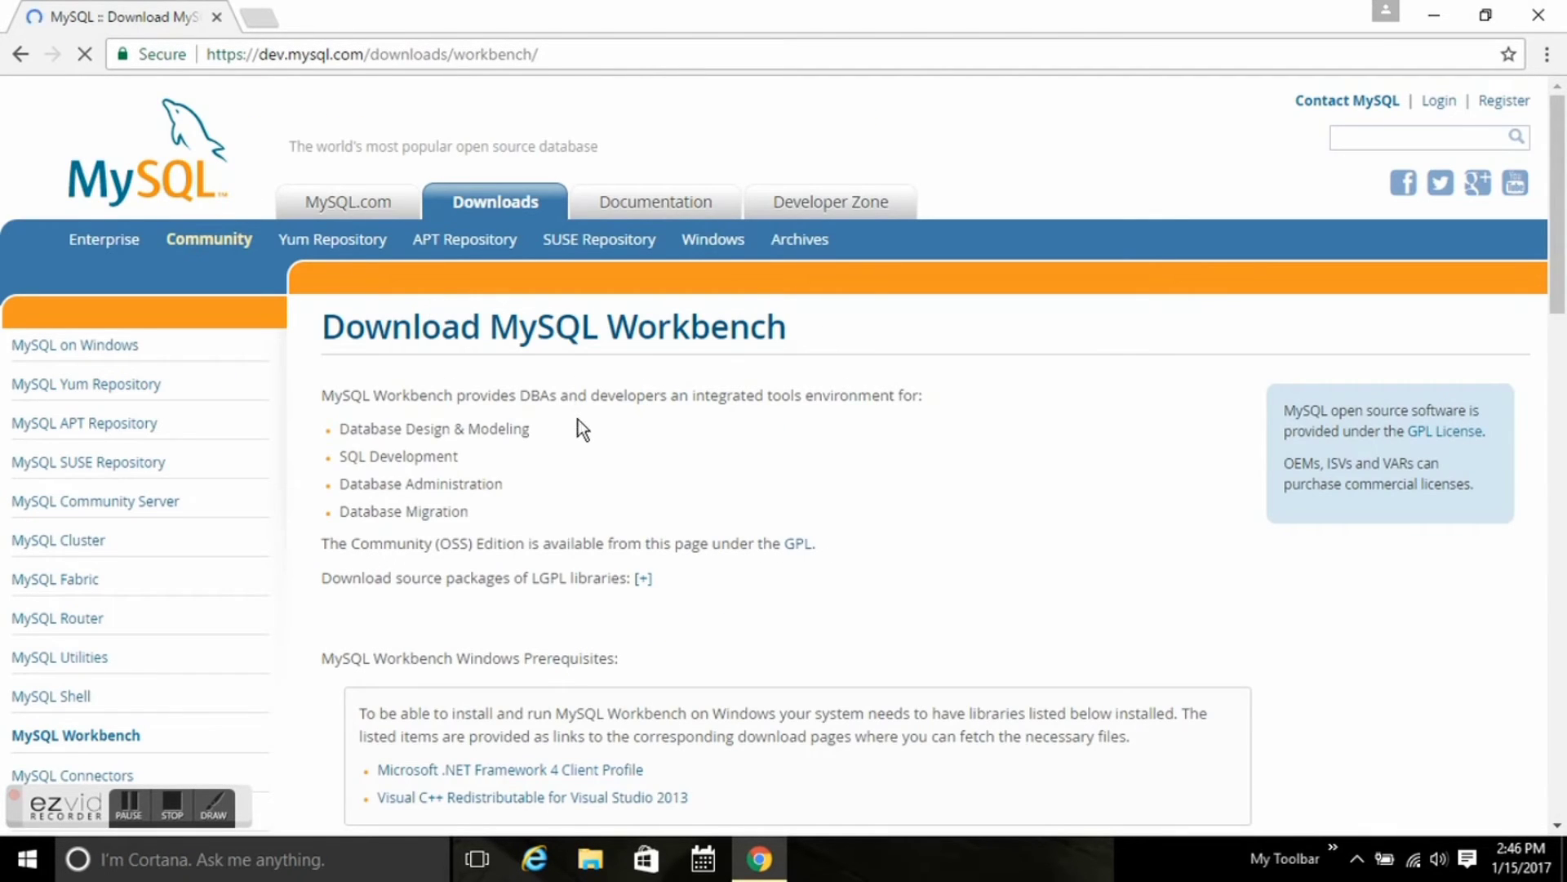
{"action": "scroll", "coordinate": [599, 458], "scroll_direction": "down", "scroll_amount": 3}
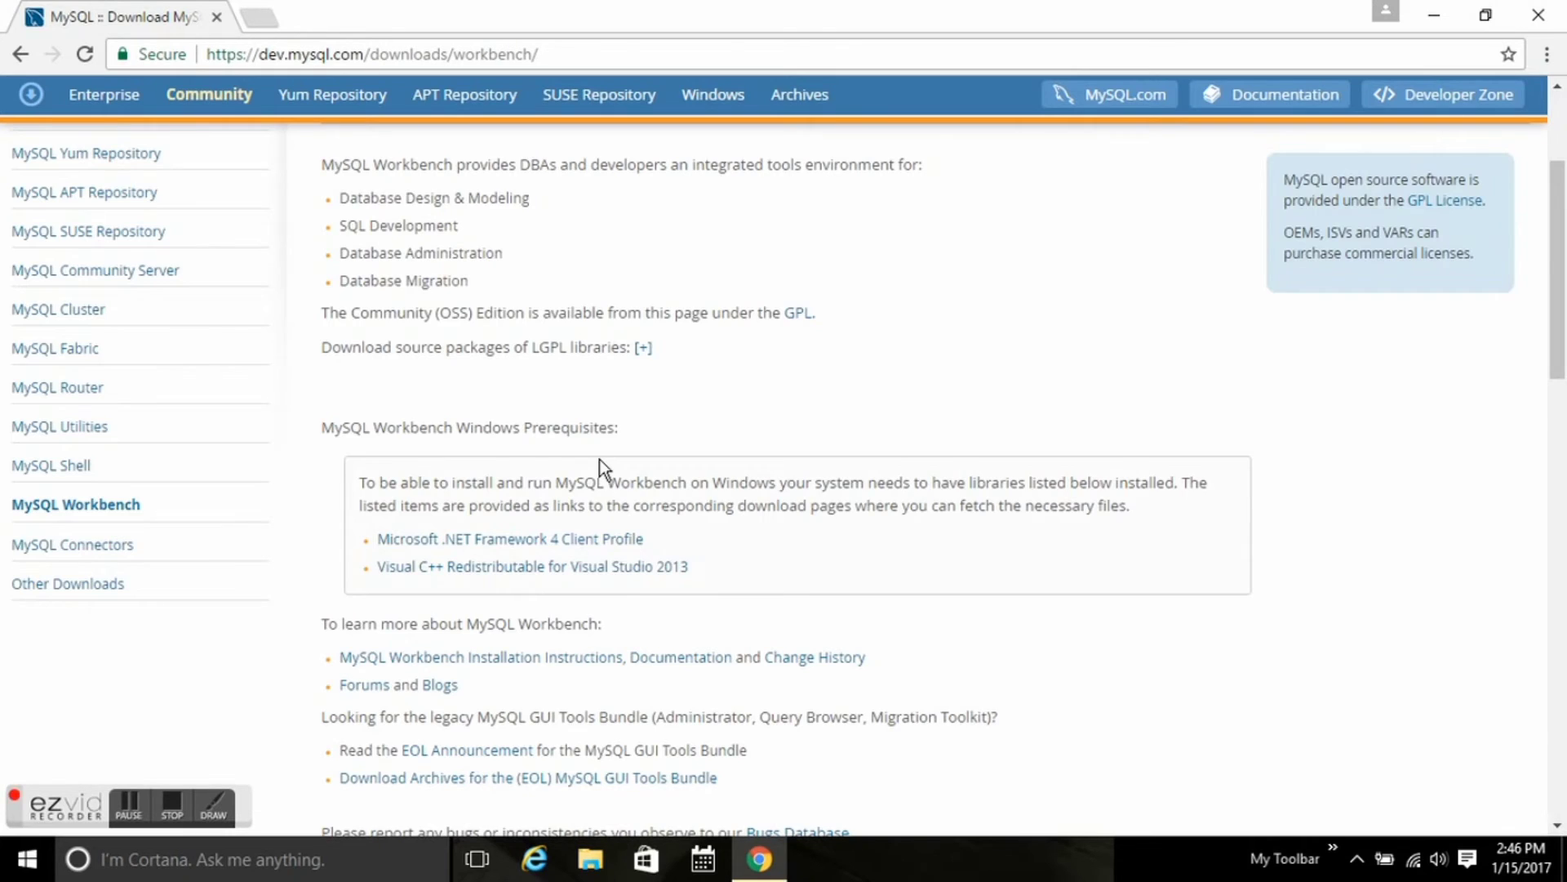
{"action": "scroll", "coordinate": [600, 459], "scroll_direction": "down", "scroll_amount": 9}
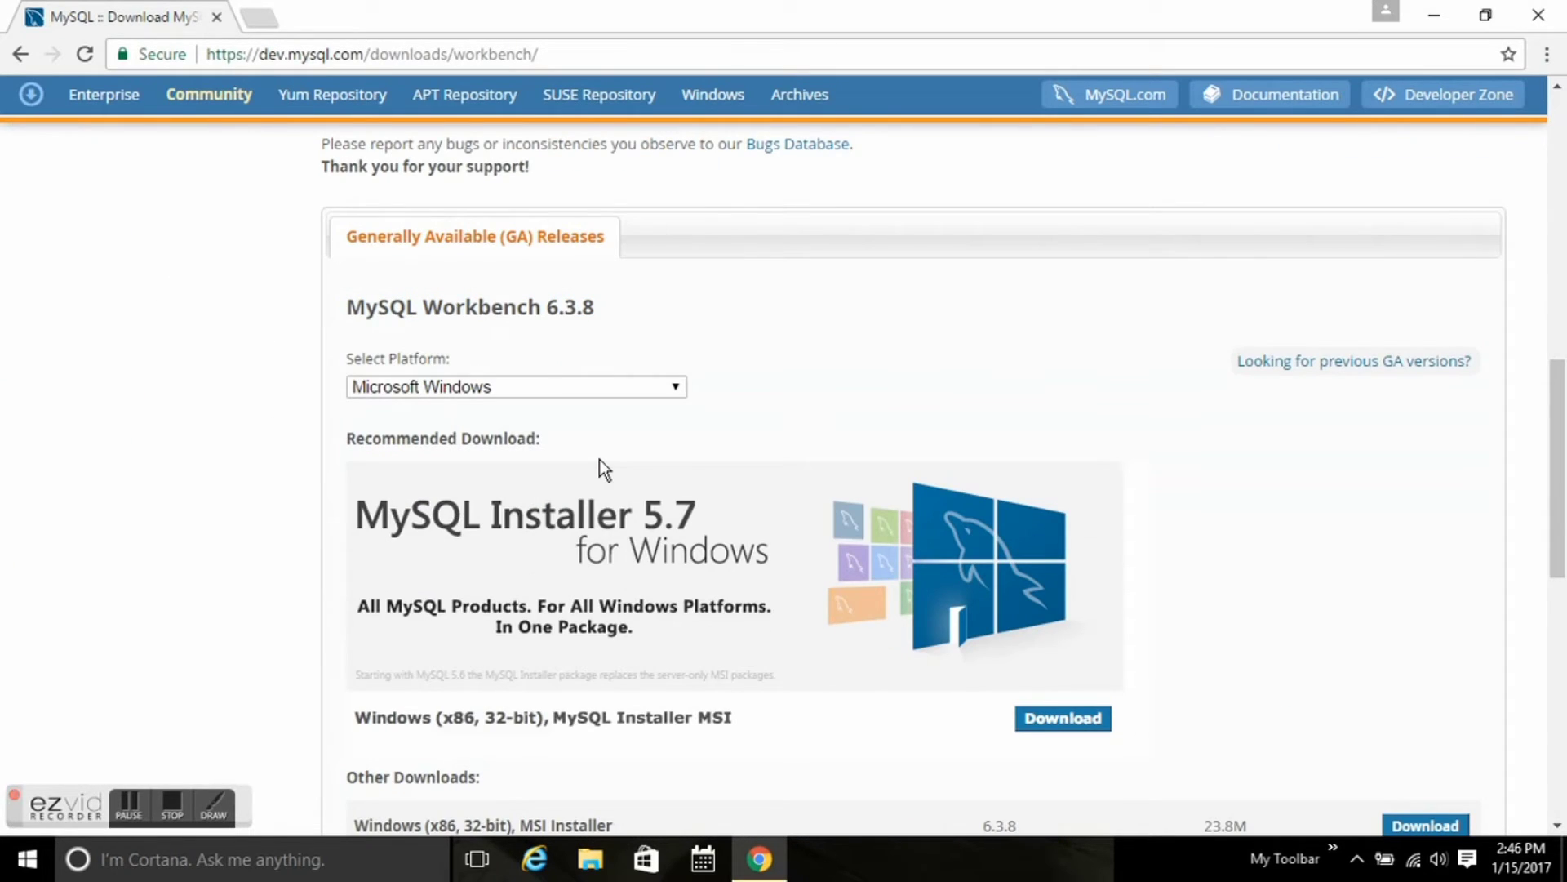
{"action": "left_click", "coordinate": [663, 385]}
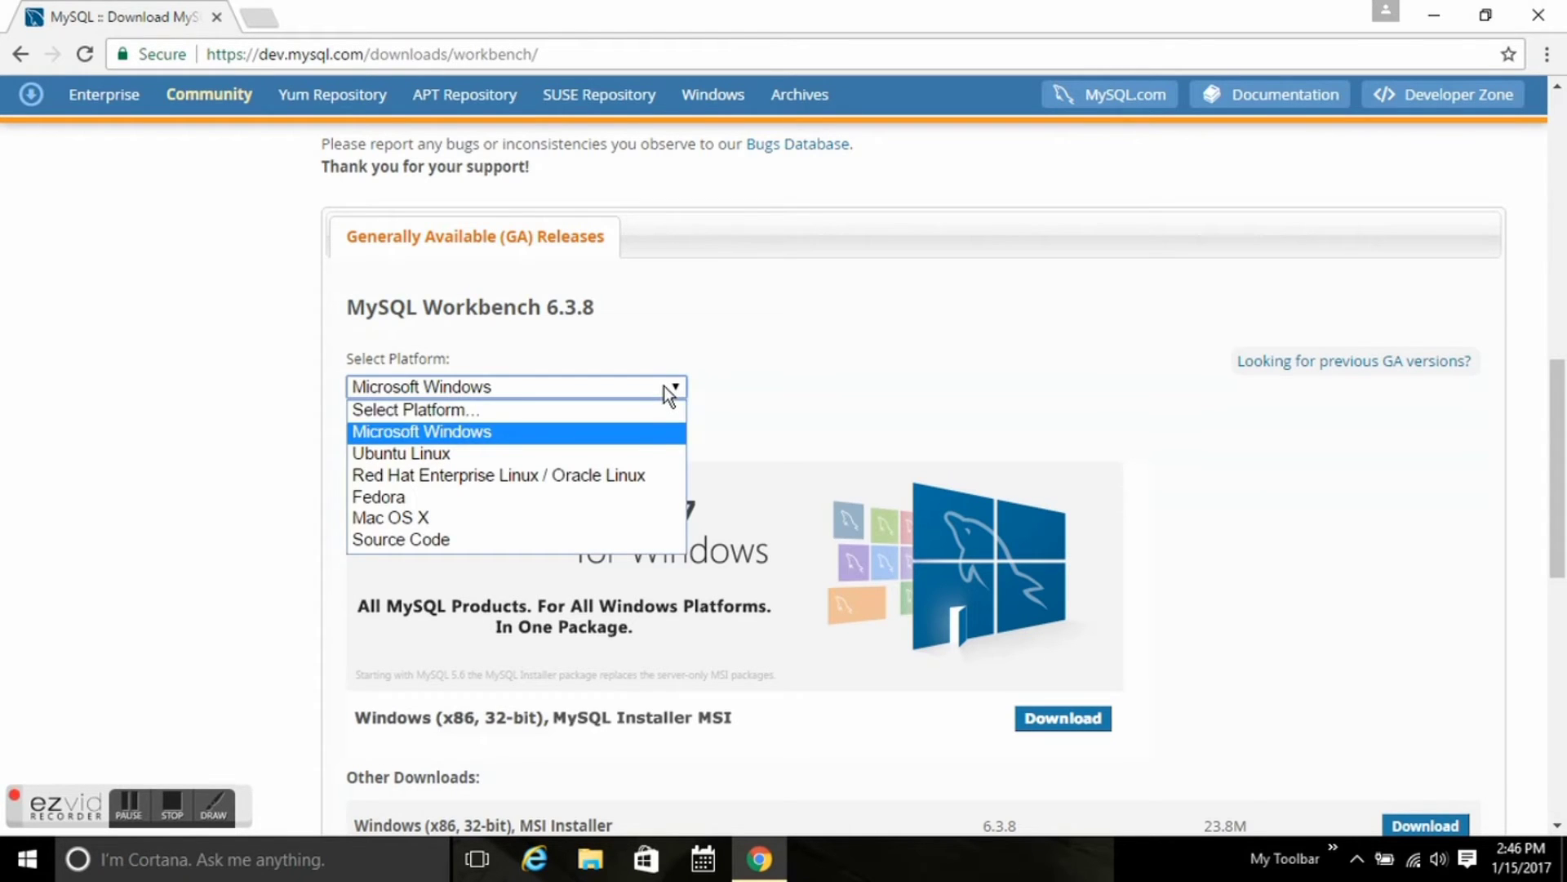
{"action": "left_click", "coordinate": [643, 431]}
{"action": "scroll", "coordinate": [743, 390], "scroll_direction": "down", "scroll_amount": 4}
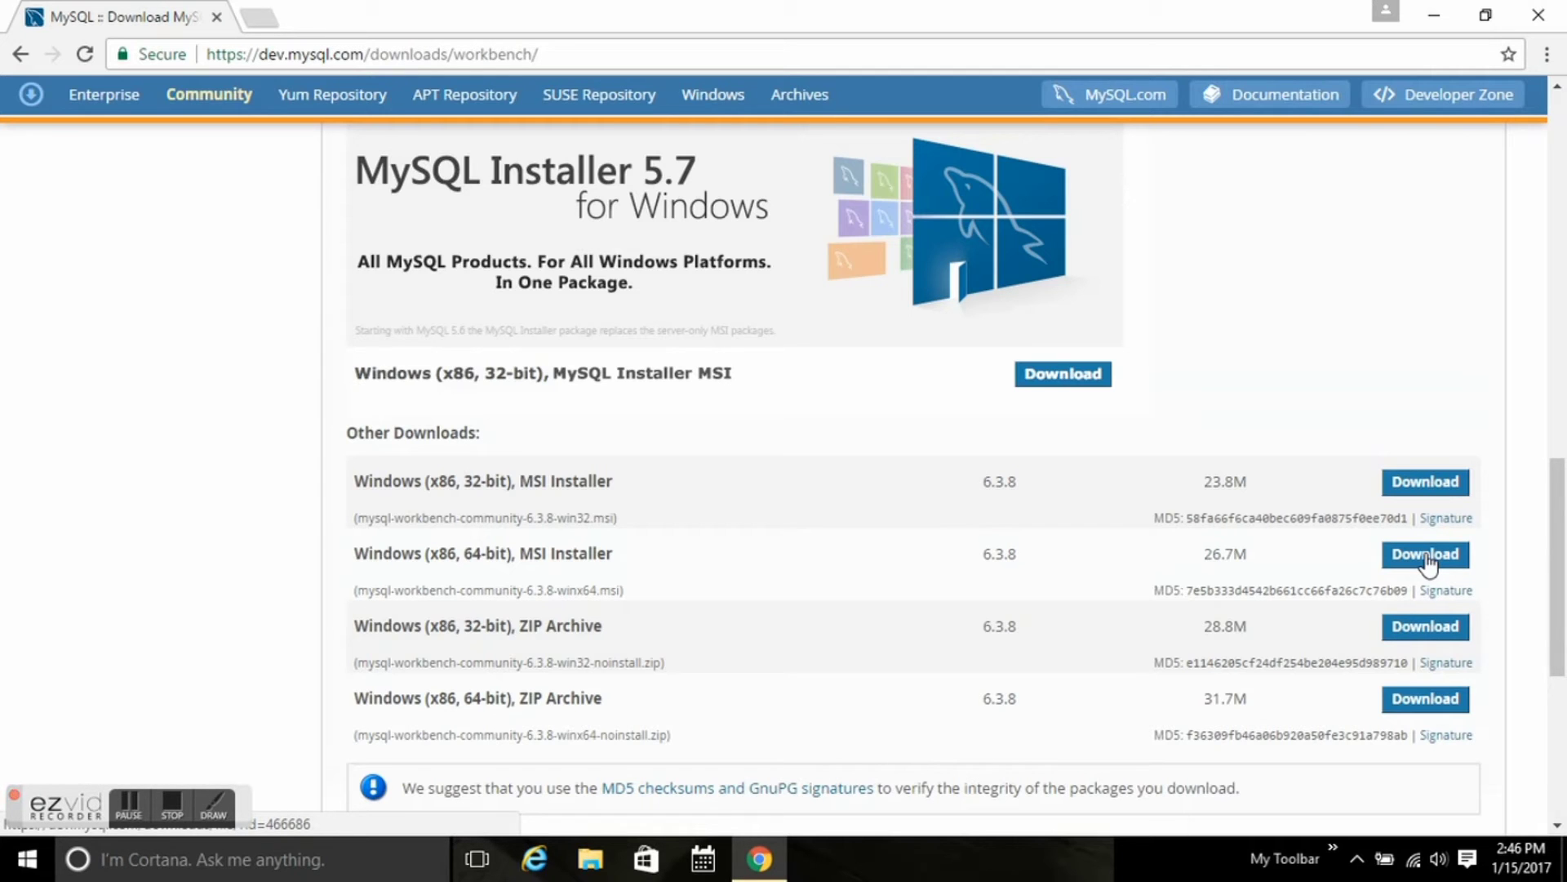
{"action": "left_click", "coordinate": [1425, 557]}
{"action": "left_click", "coordinate": [728, 665]}
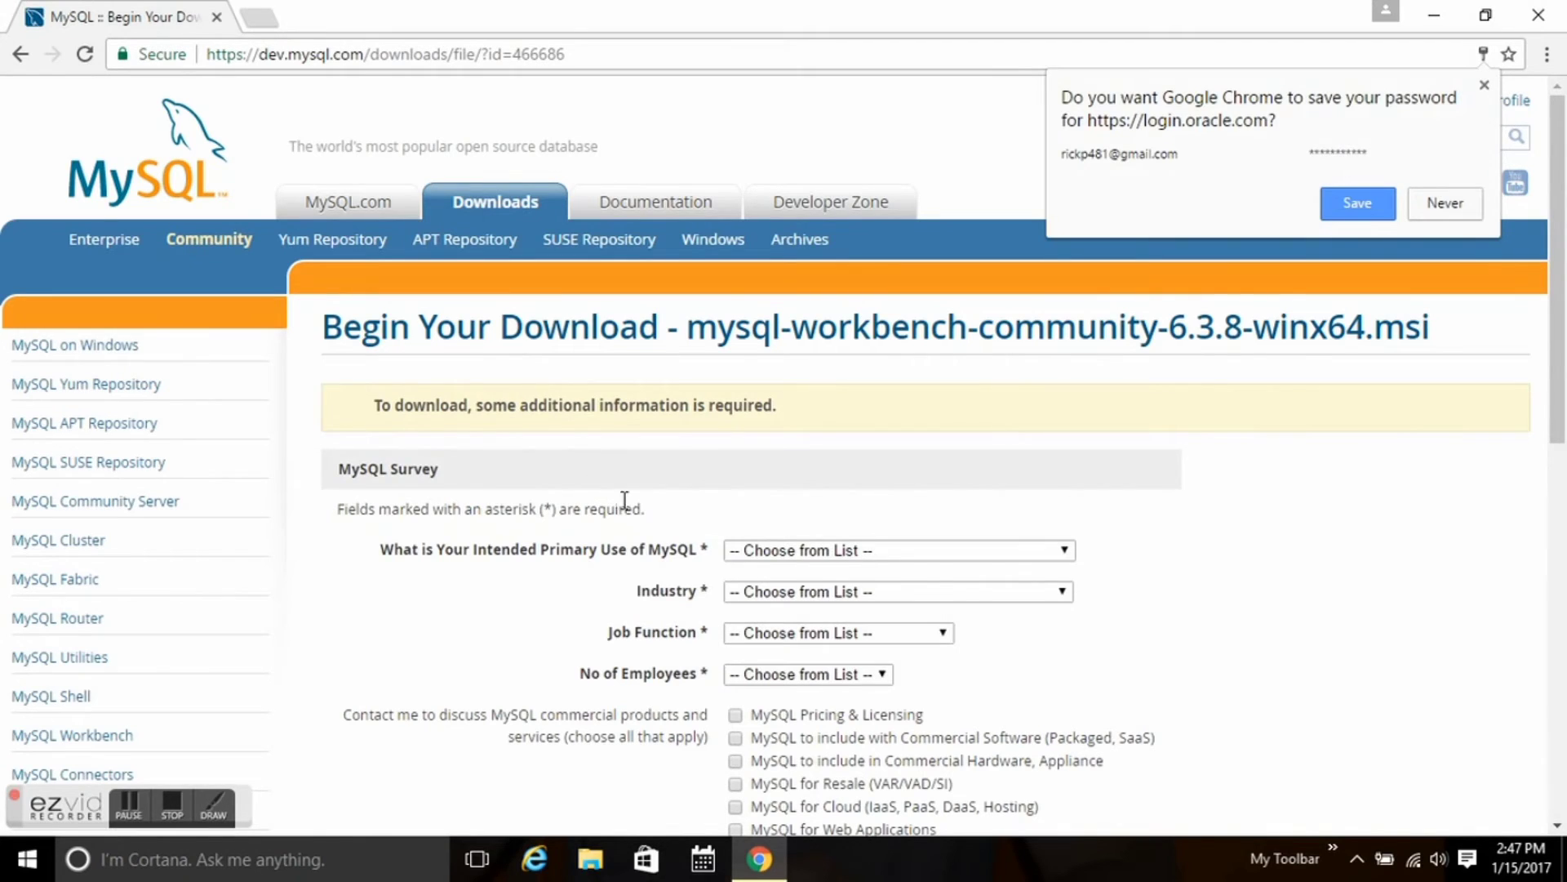
Answer the survey: web application use, Other industry, Student job function, 1 employee.
{"action": "left_click", "coordinate": [1065, 550]}
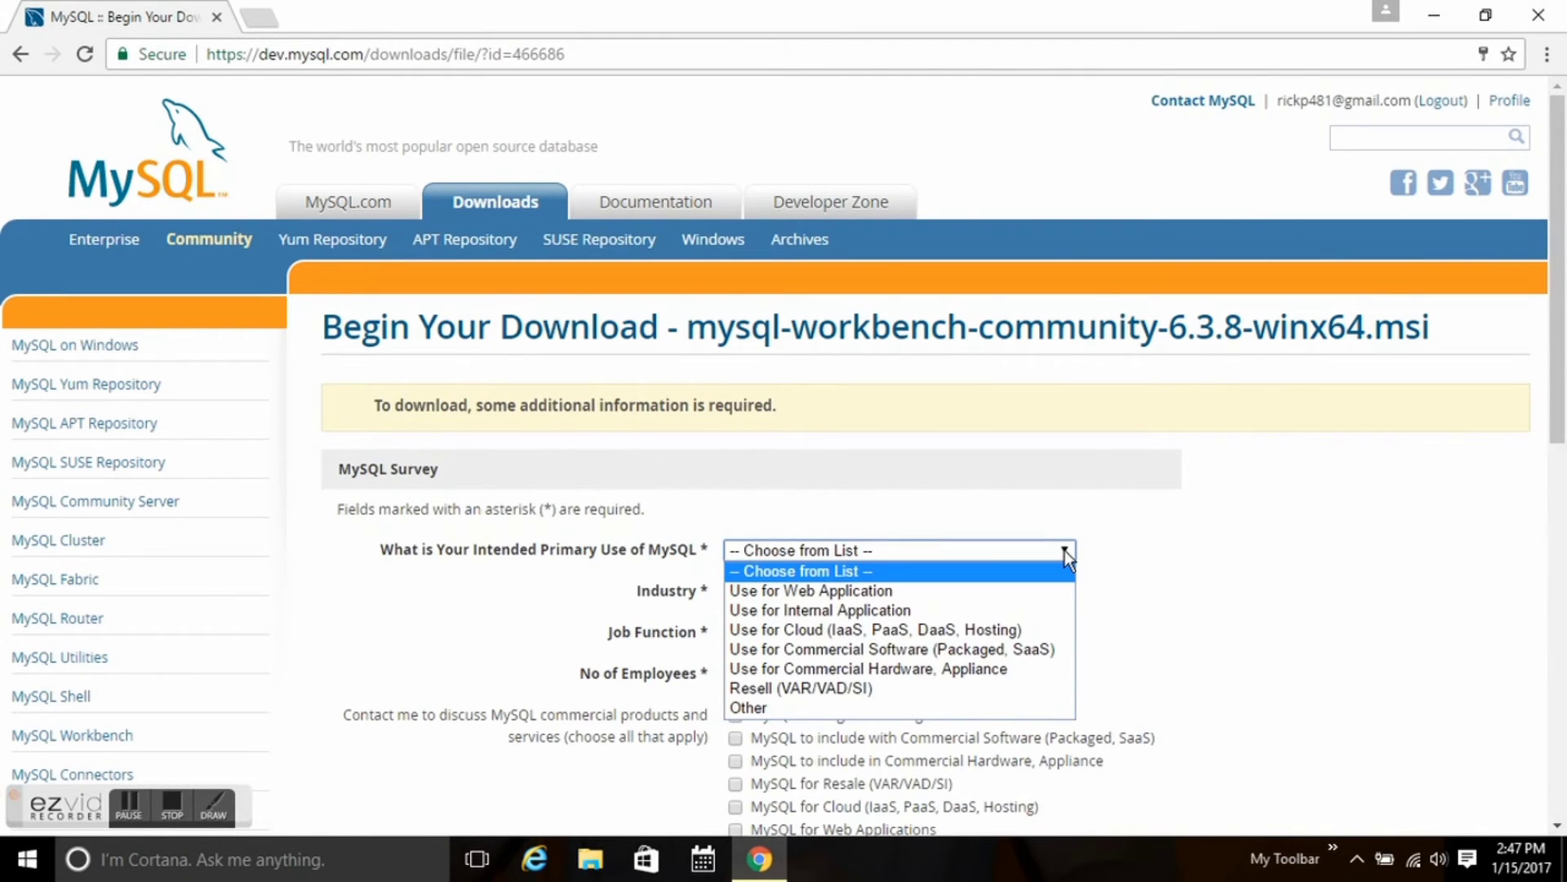
{"action": "left_click", "coordinate": [1001, 596]}
{"action": "left_click", "coordinate": [1000, 596]}
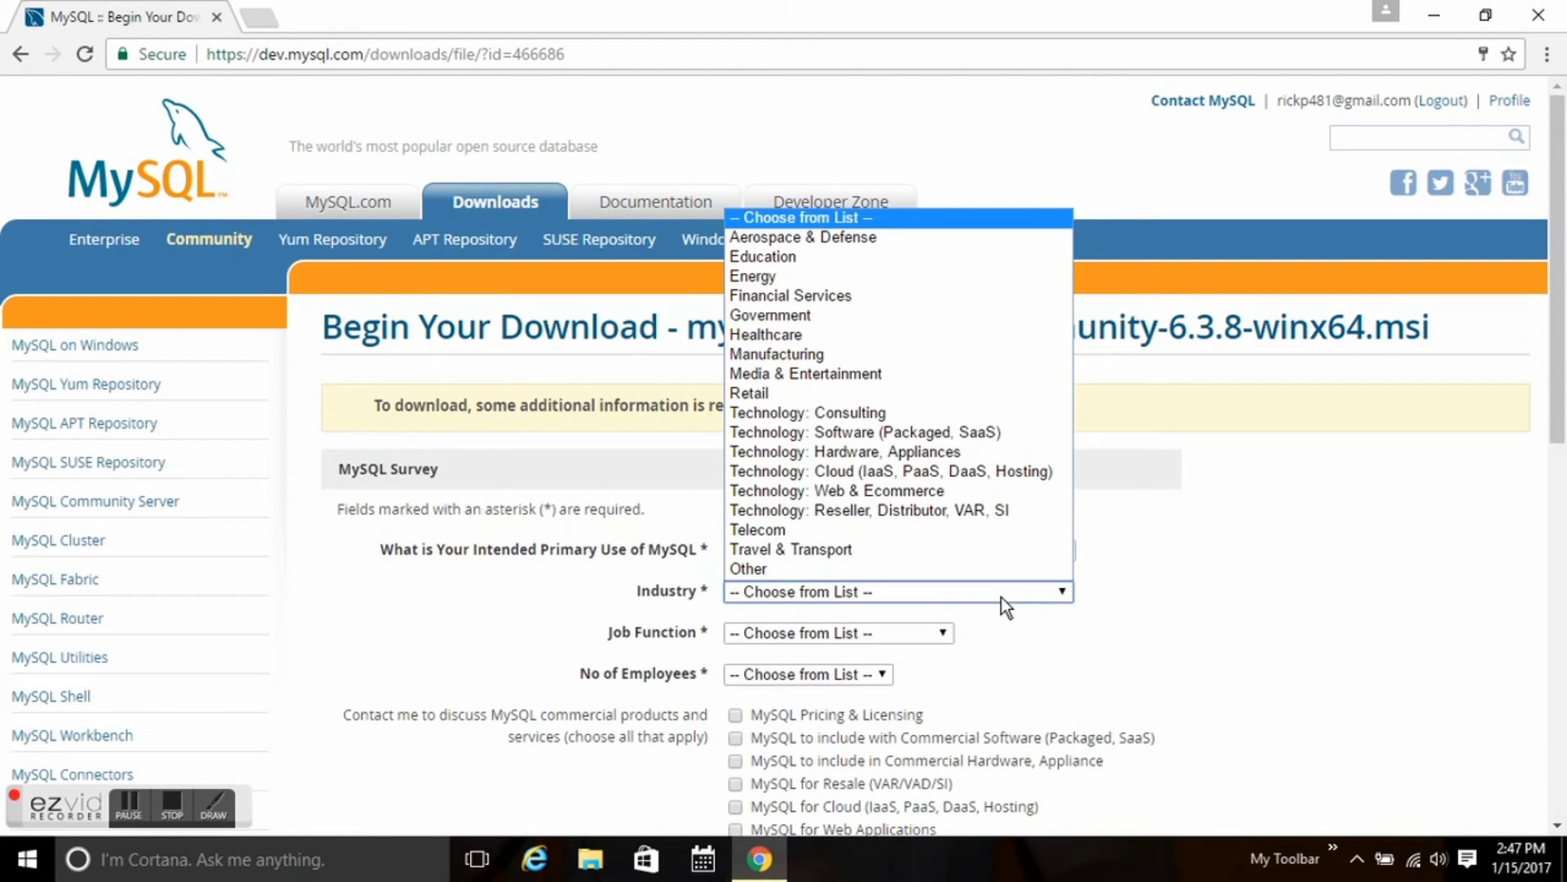
{"action": "left_click", "coordinate": [965, 569]}
{"action": "left_click", "coordinate": [949, 633]}
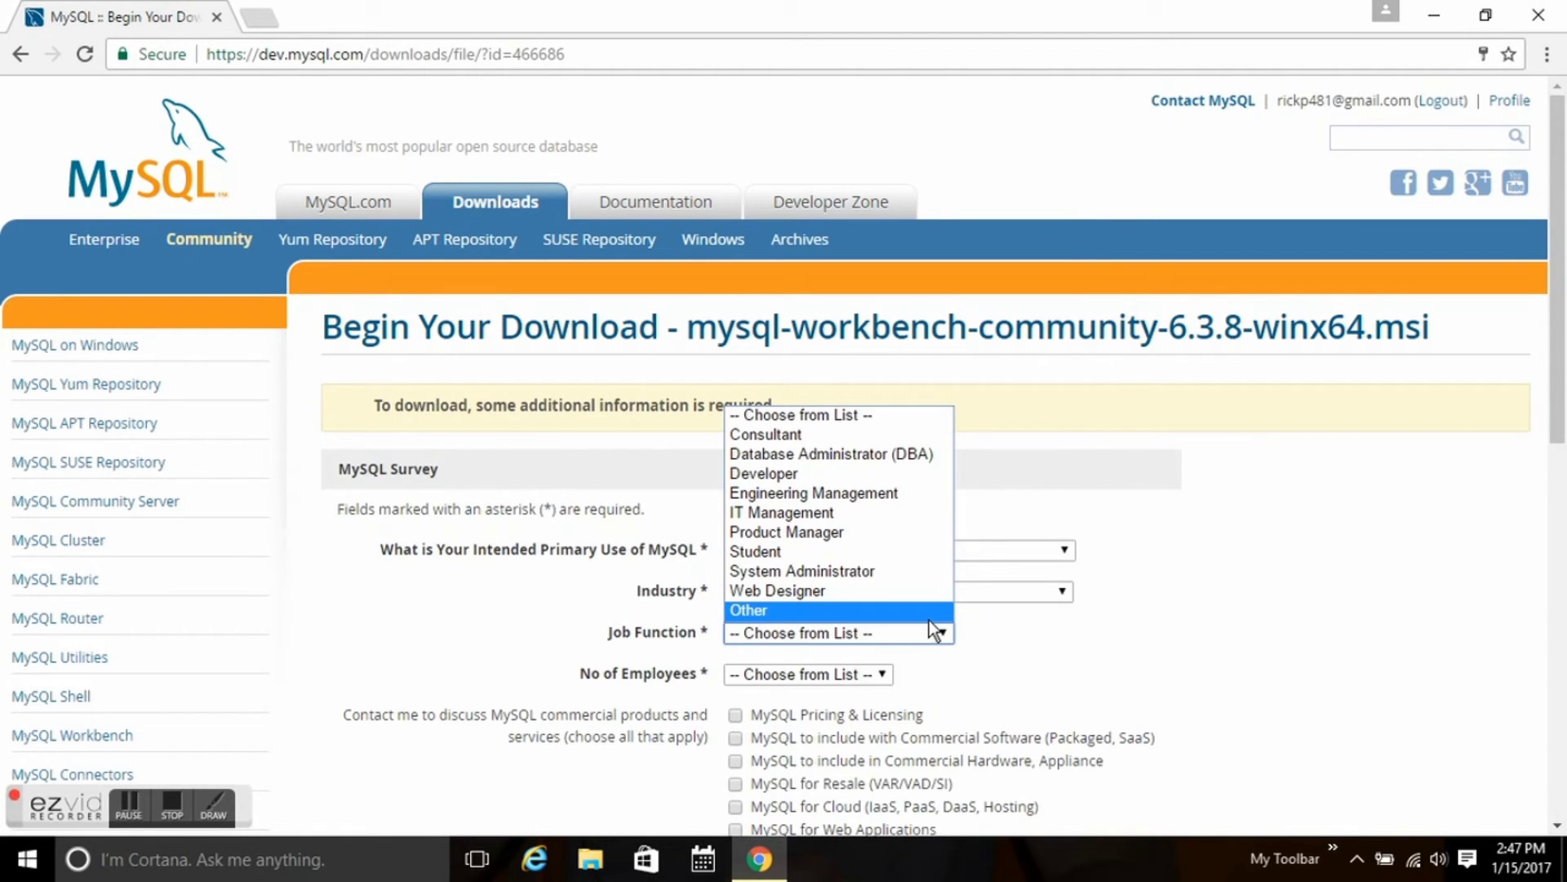
{"action": "left_click", "coordinate": [921, 555]}
{"action": "left_click", "coordinate": [888, 673]}
{"action": "left_click", "coordinate": [898, 514]}
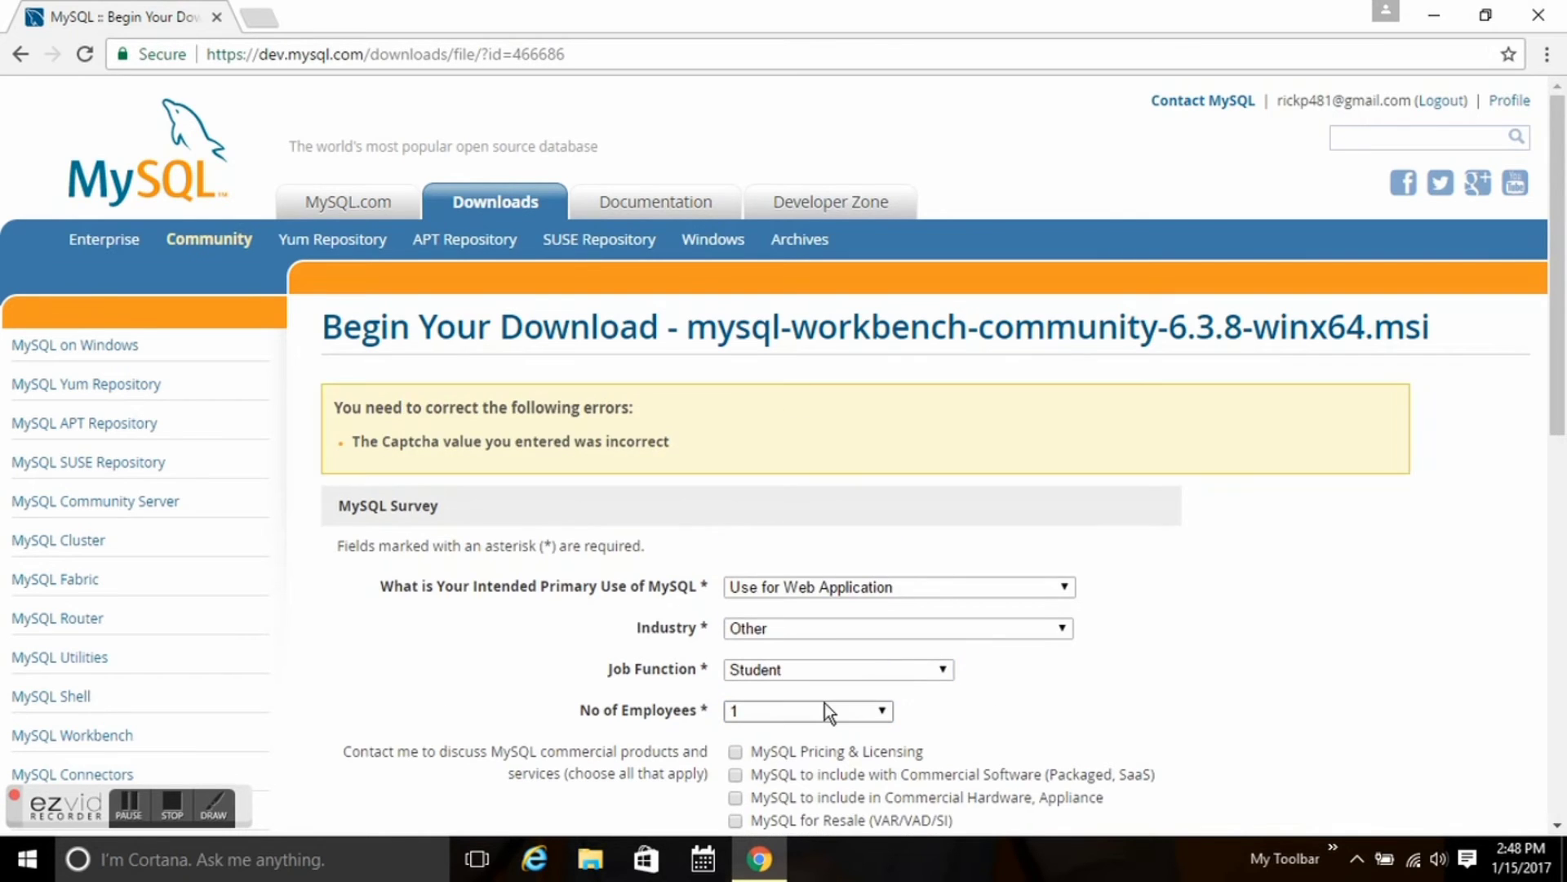
Enter the captcha letters, submit the survey, and download the Workbench installer.
{"action": "scroll", "coordinate": [841, 702], "scroll_direction": "down", "scroll_amount": 6}
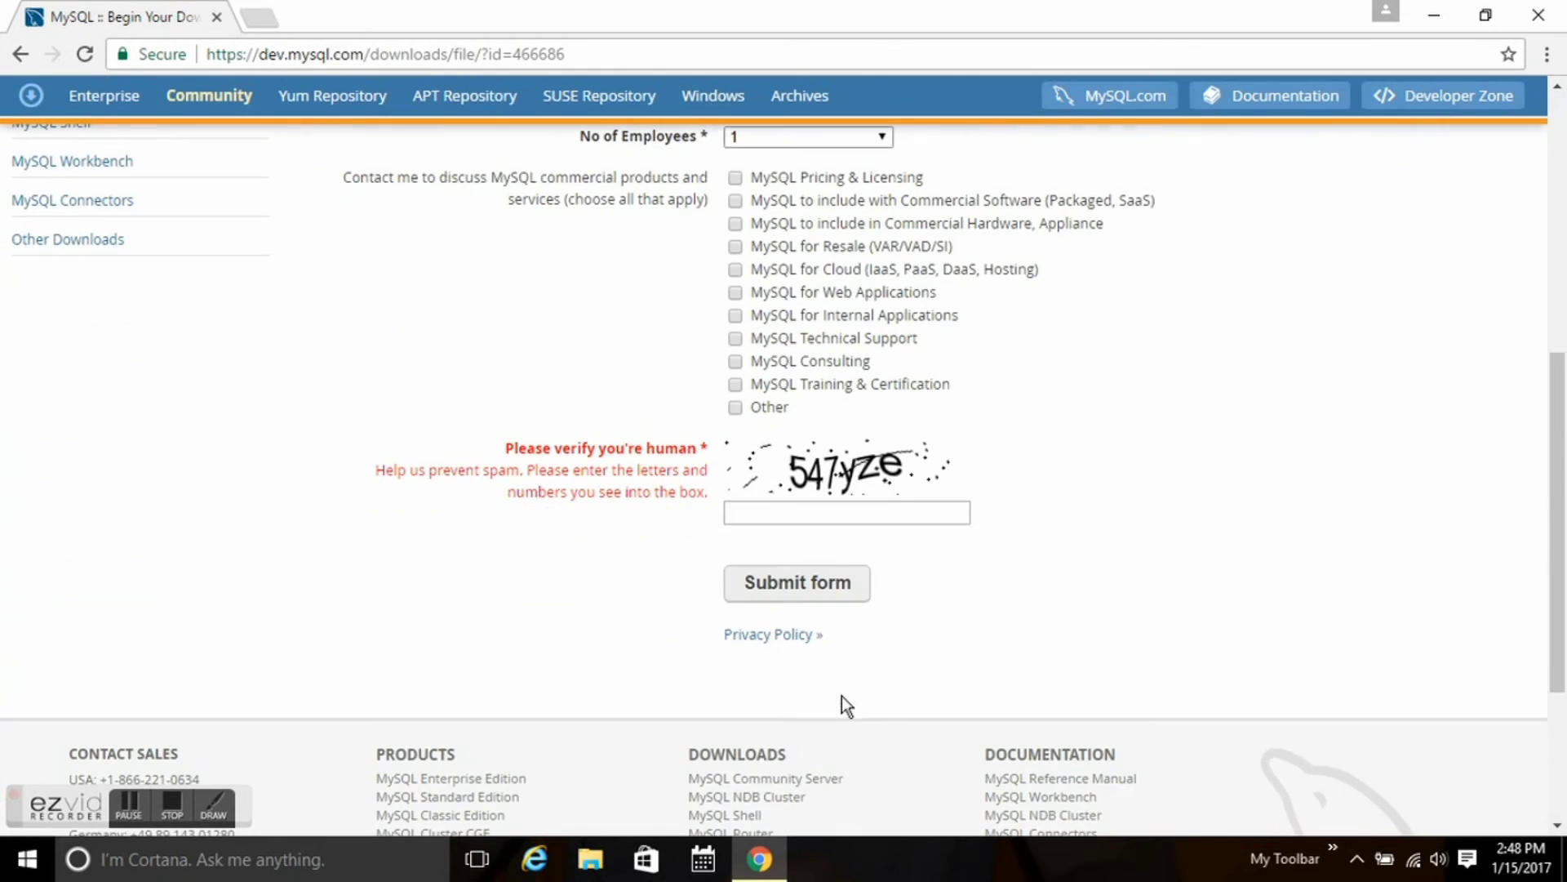
{"action": "left_click", "coordinate": [863, 520]}
{"action": "type", "text": "547"}
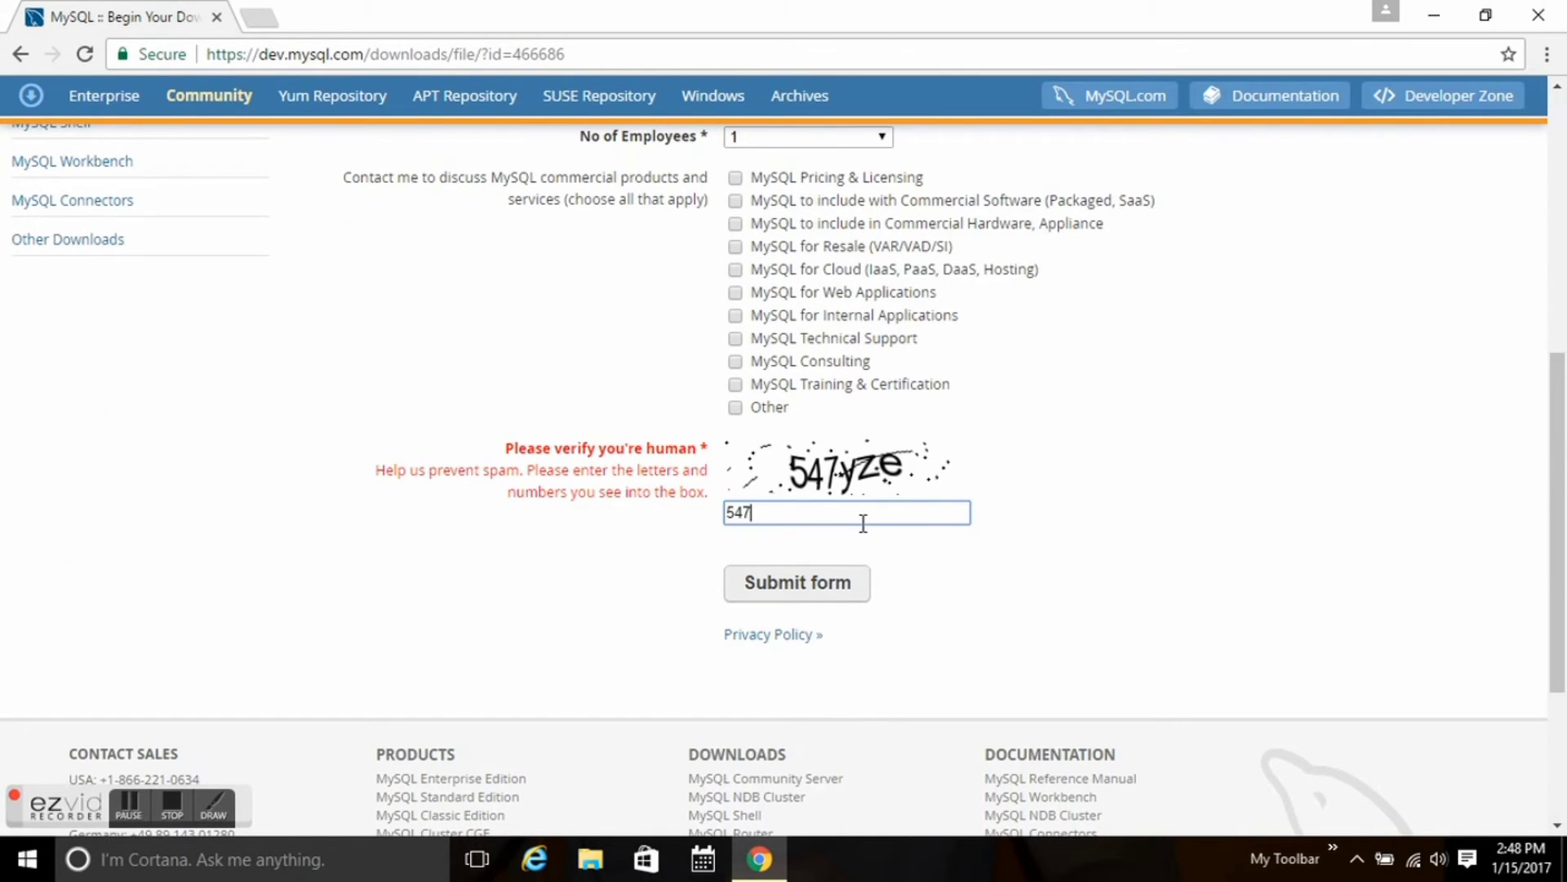
{"action": "type", "text": "yze"}
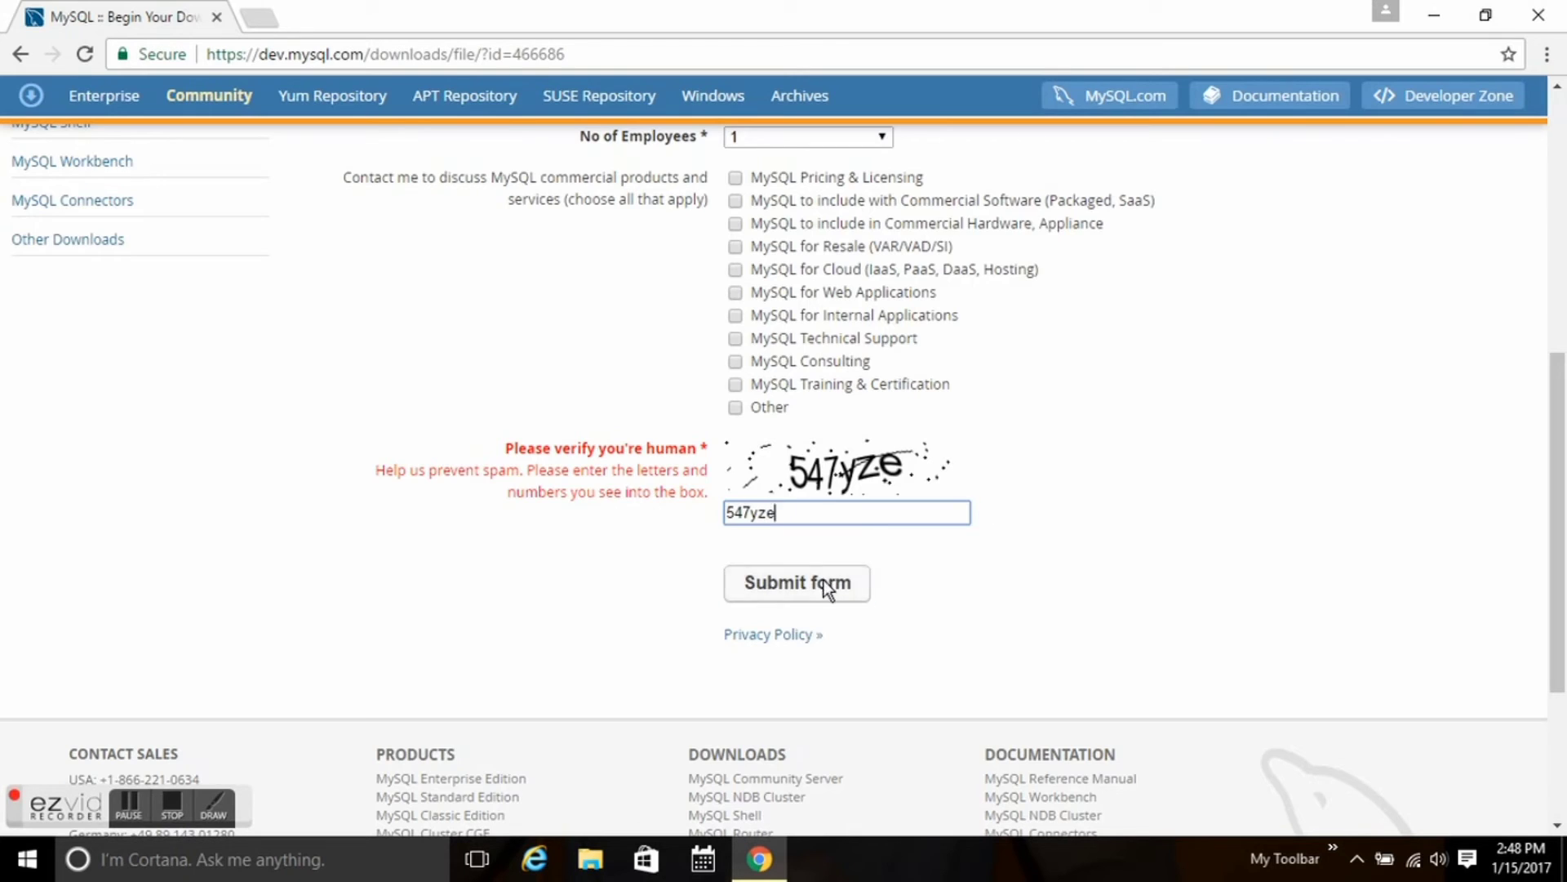
{"action": "left_click", "coordinate": [825, 580]}
{"action": "left_click", "coordinate": [576, 478]}
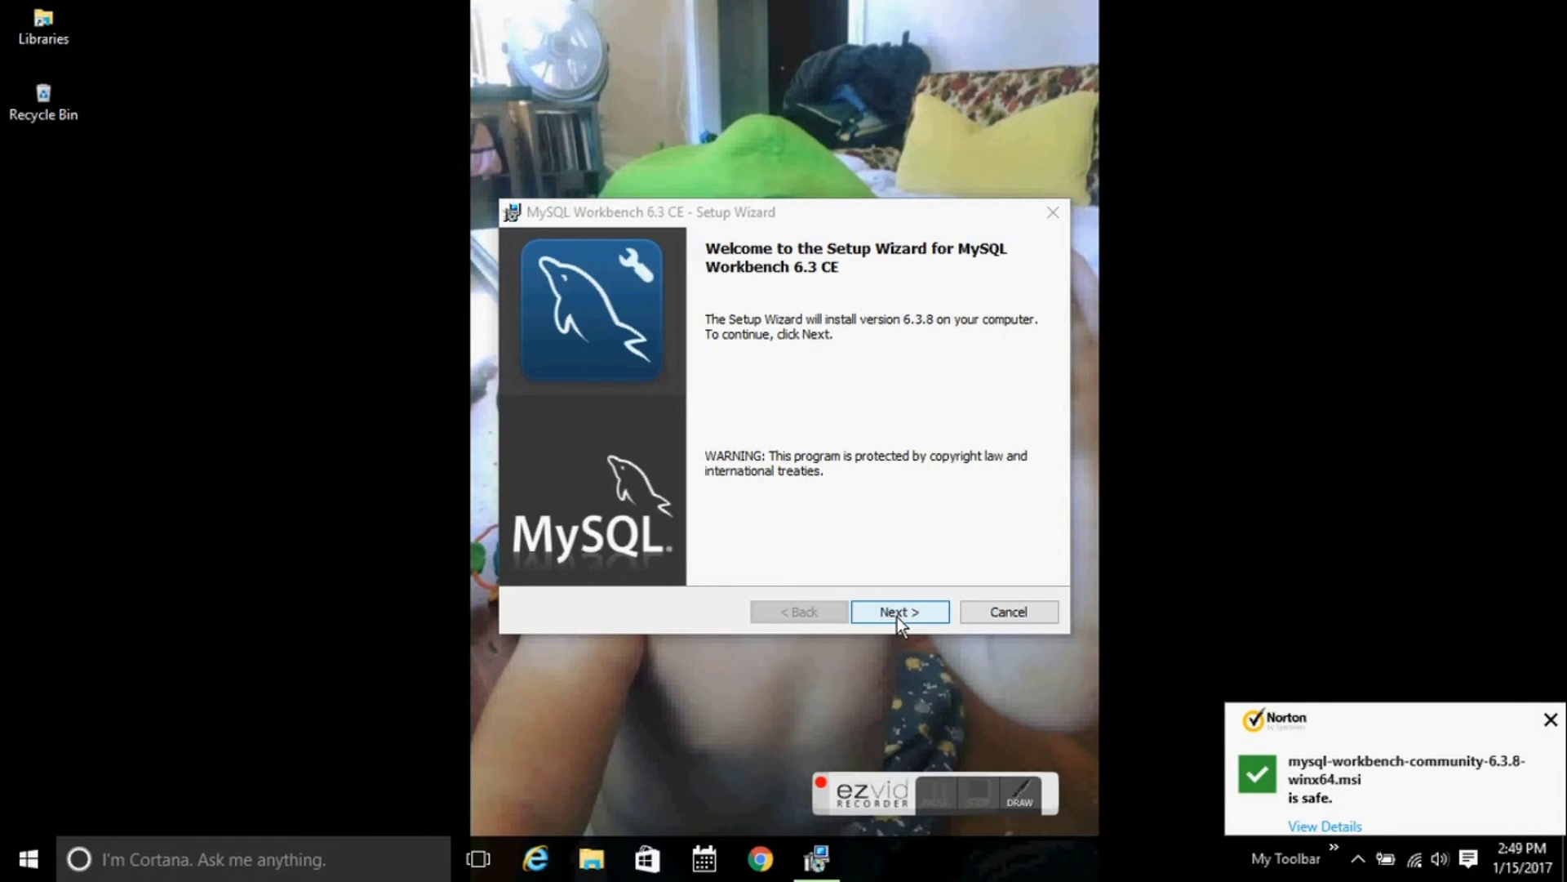
Advance past the Welcome page and keep the default destination folder.
{"action": "left_click", "coordinate": [898, 615]}
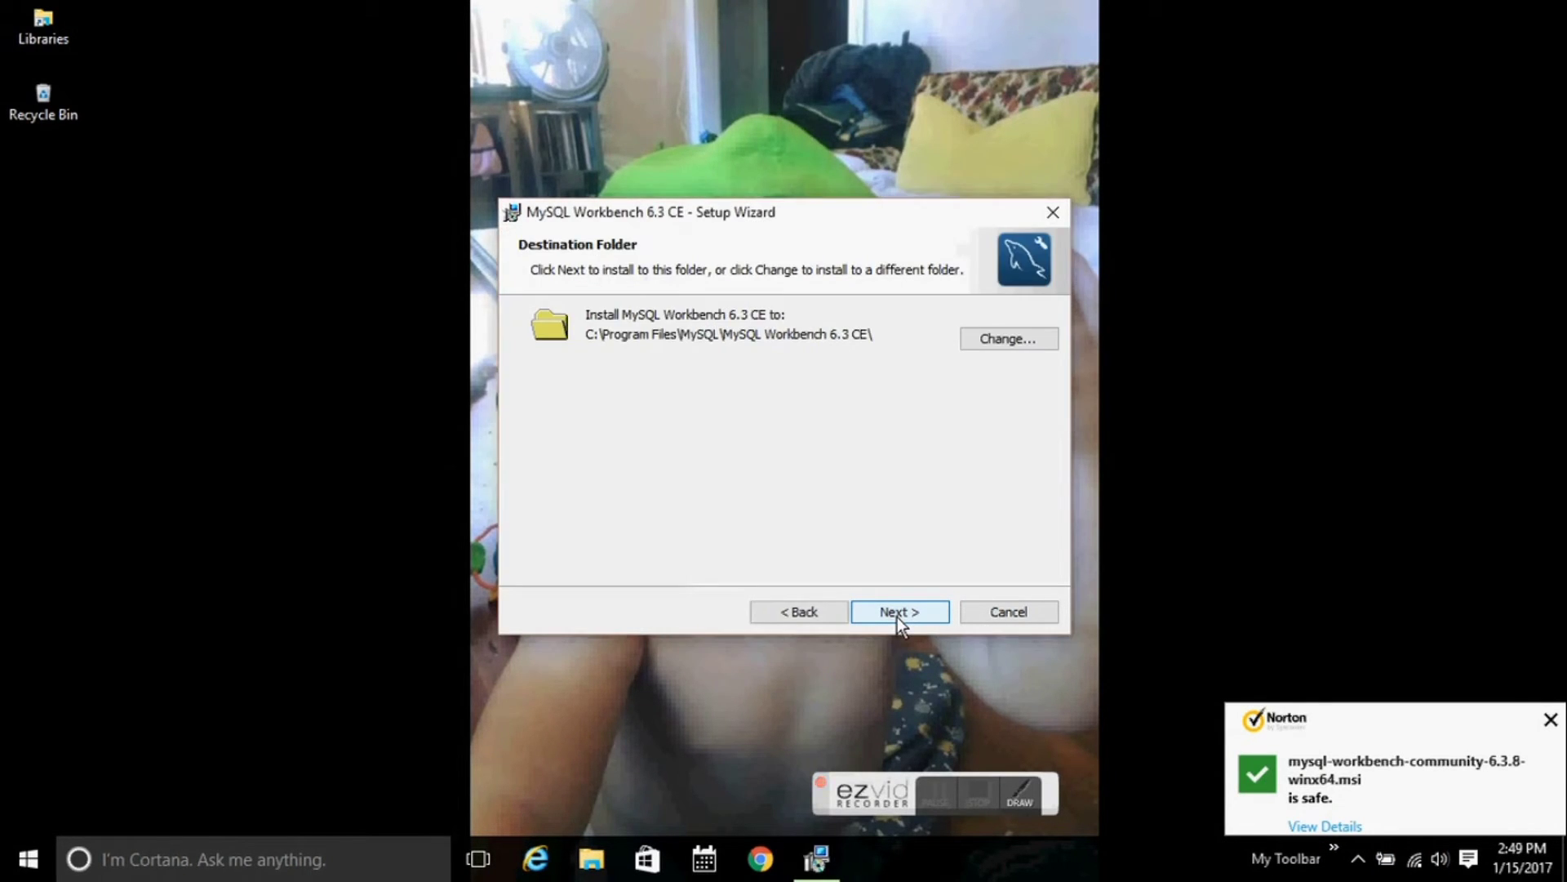
{"action": "left_click", "coordinate": [898, 616]}
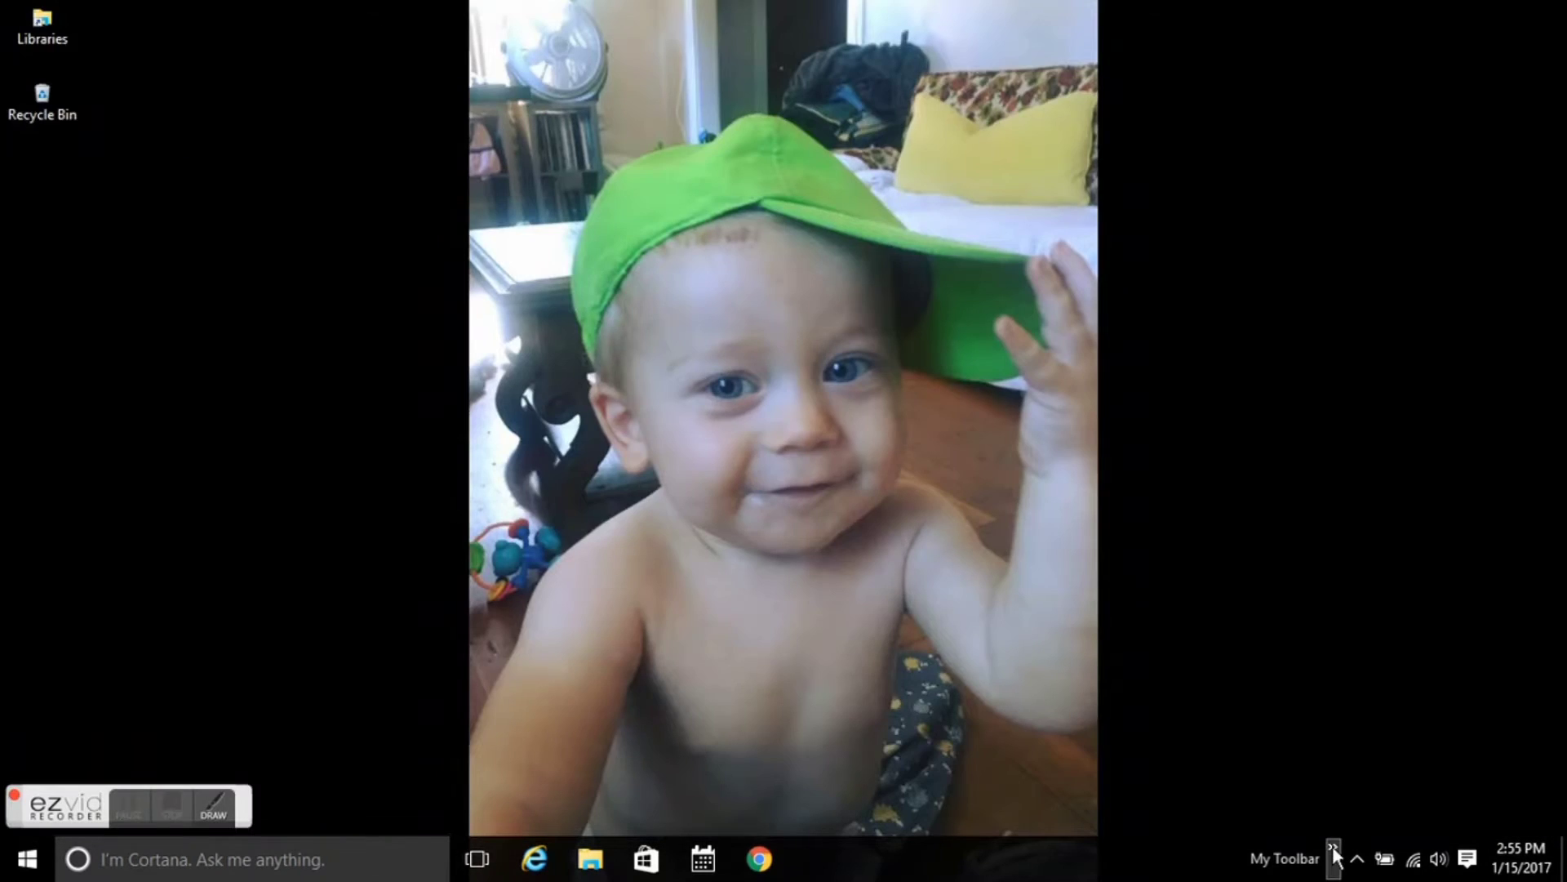
Open the MySQLWorkbench shortcut's properties and inspect its Target and Start in paths.
{"action": "left_click", "coordinate": [1332, 849]}
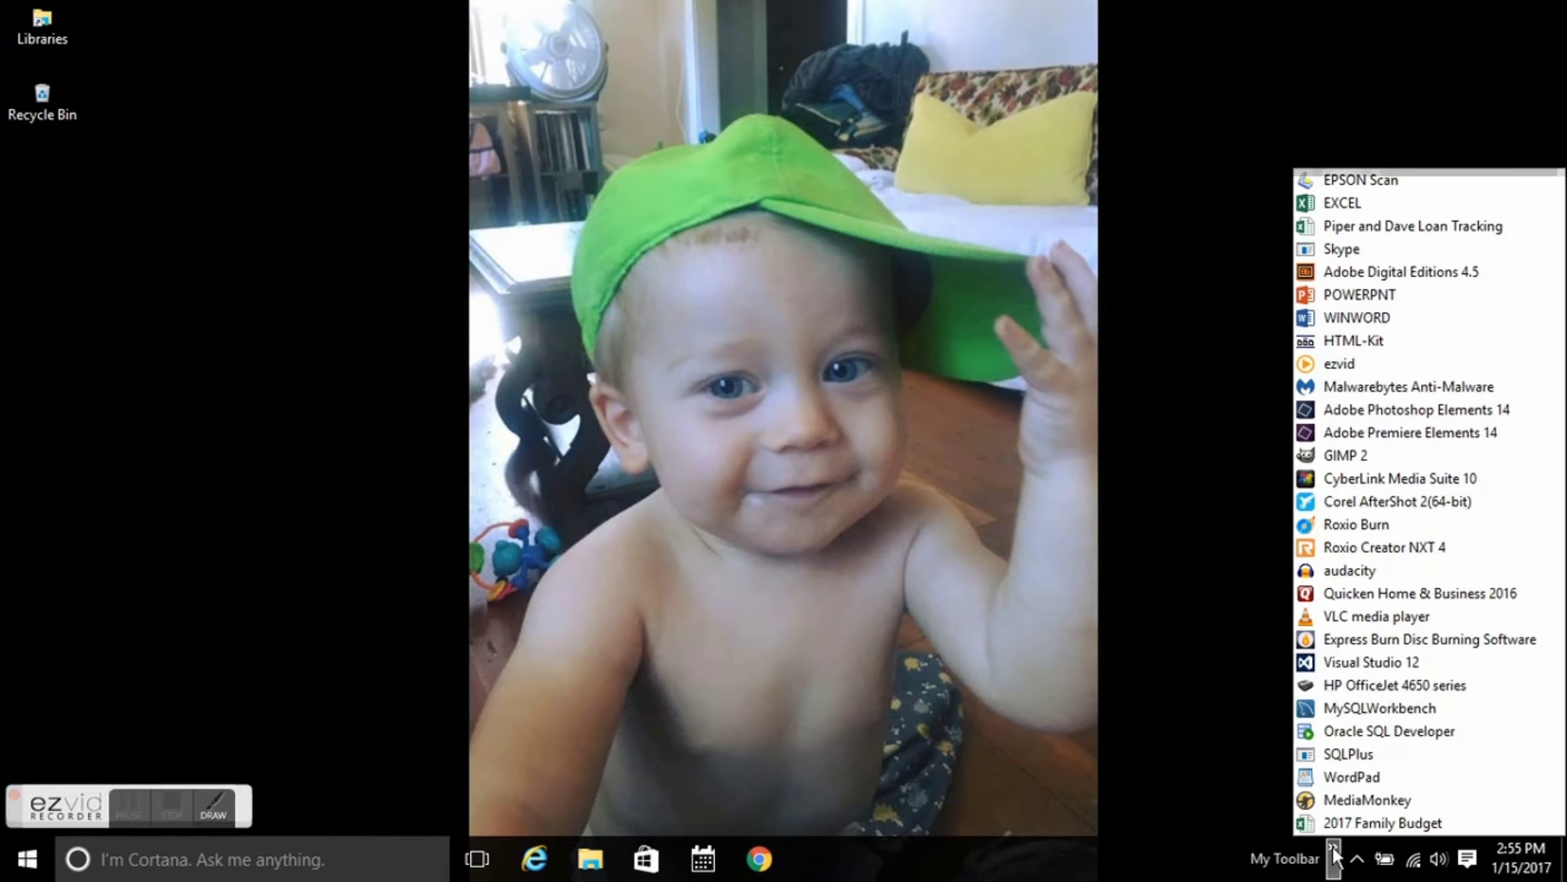
{"action": "right_click", "coordinate": [1392, 713]}
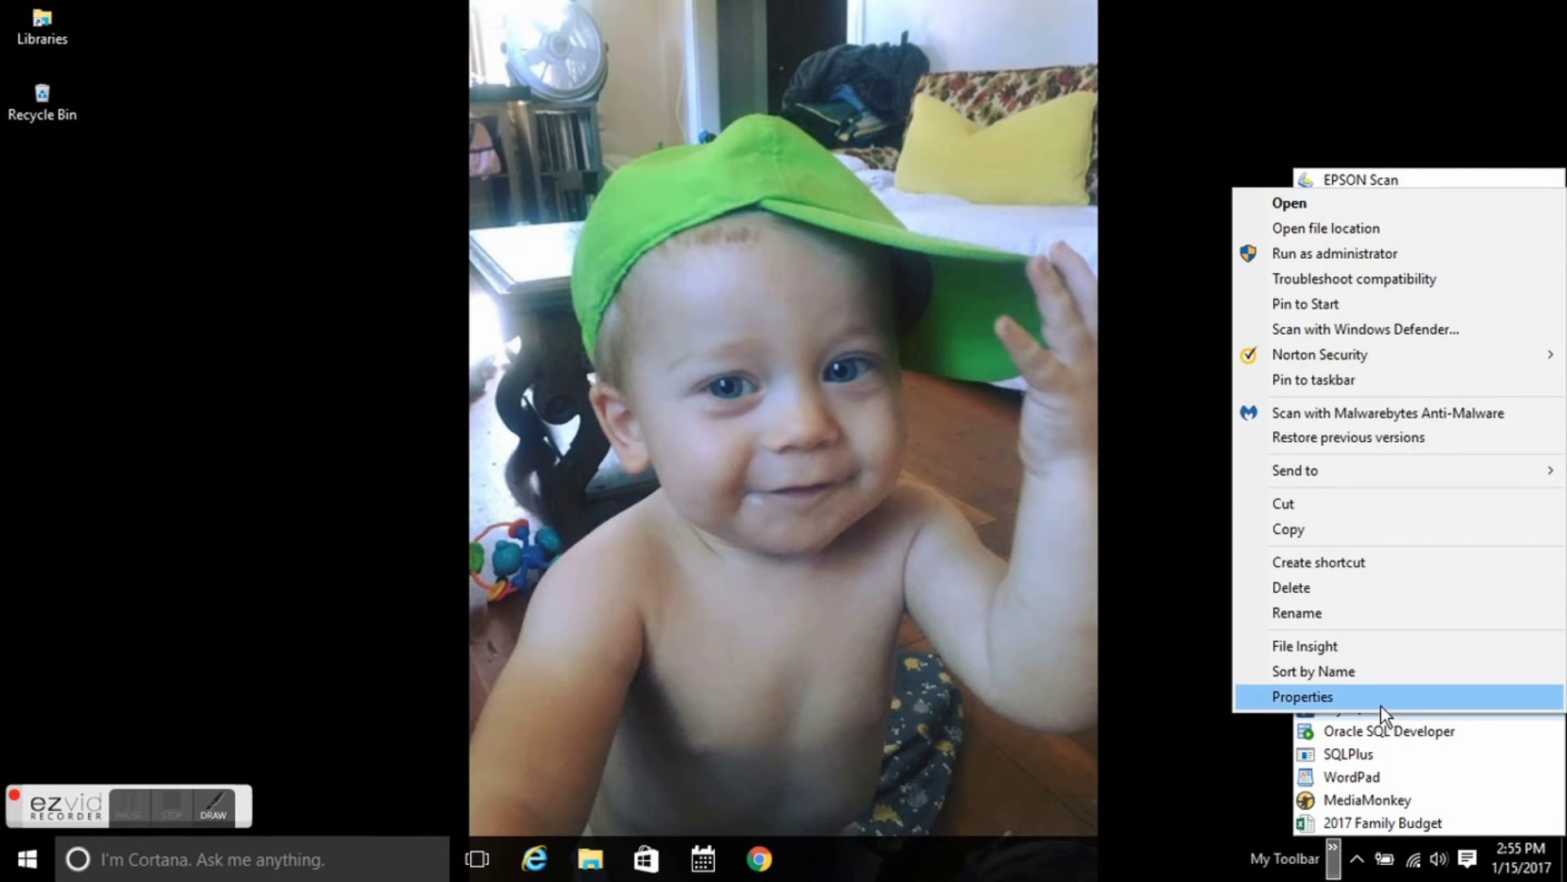
{"action": "left_click", "coordinate": [1373, 700]}
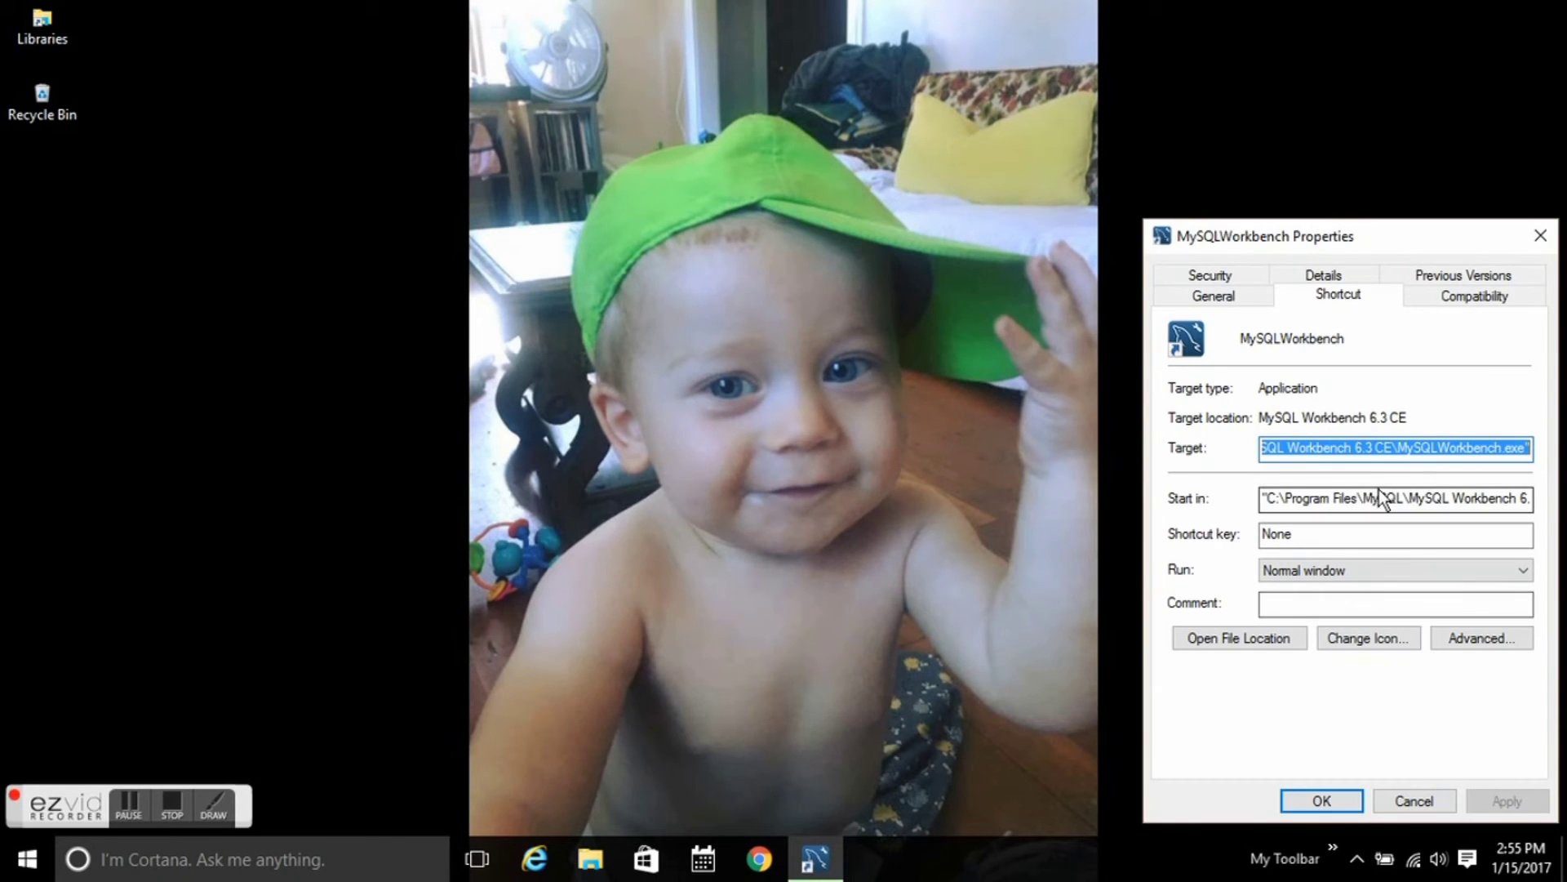
{"action": "left_click", "coordinate": [1380, 491]}
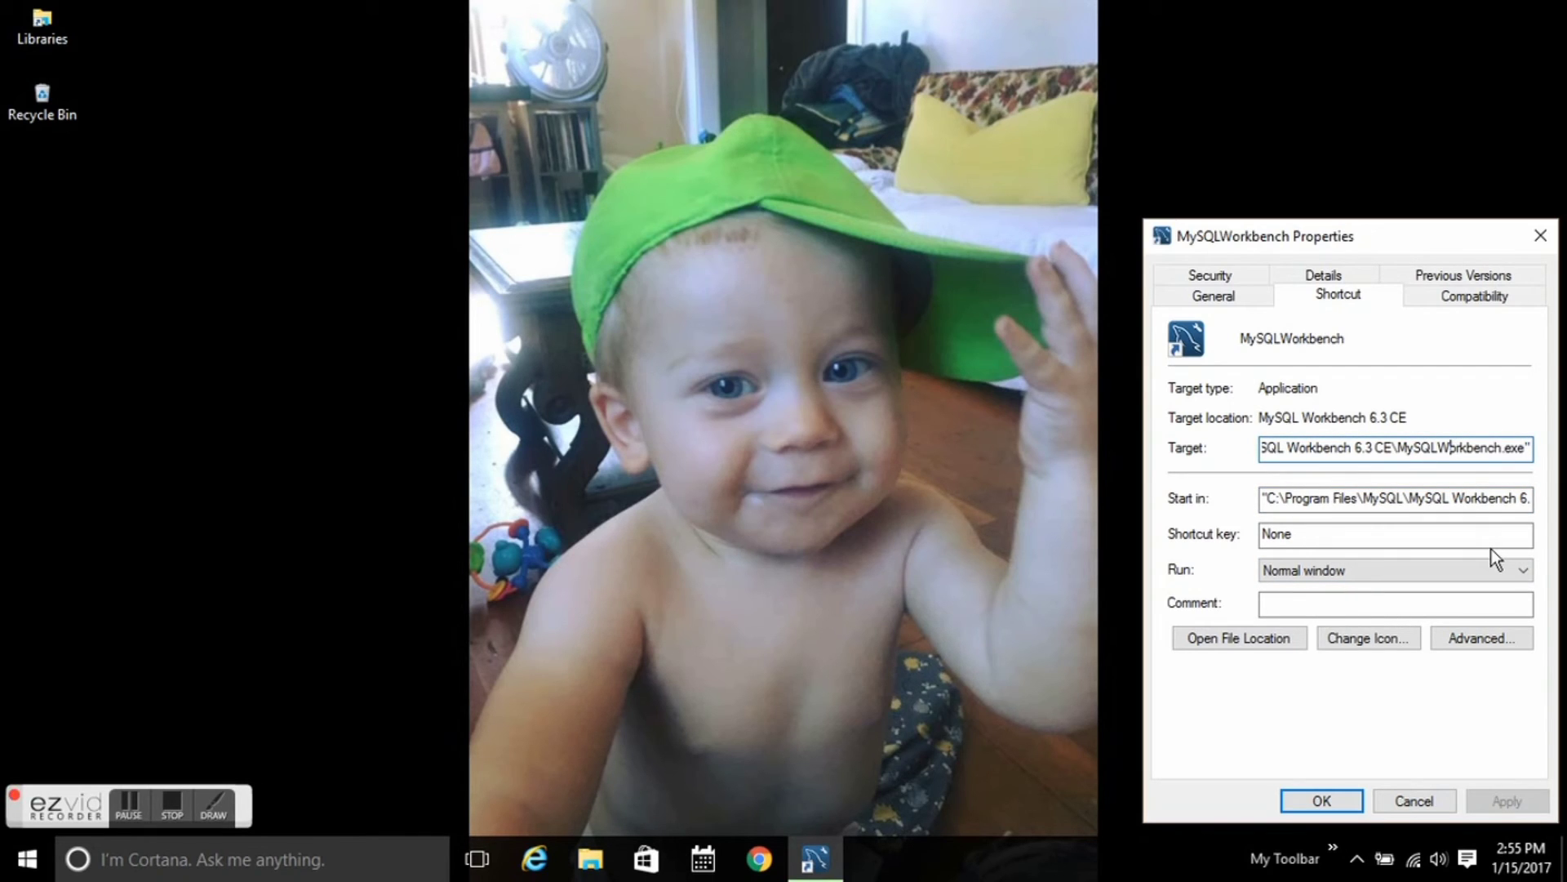
{"action": "key", "text": "Left"}
{"action": "key", "text": "Left"}
{"action": "key", "text": "Left"}
{"action": "key", "text": "Left"}
{"action": "key", "text": "Left"}
{"action": "key", "text": "Left"}
{"action": "key", "text": "Left"}
{"action": "key", "text": "Left"}
{"action": "key", "text": "Left"}
{"action": "key", "text": "Left"}
{"action": "key", "text": "Left"}
{"action": "key", "text": "Left"}
{"action": "key", "text": "Left"}
{"action": "key", "text": "Left"}
{"action": "key", "text": "Left"}
{"action": "key", "text": "Left"}
{"action": "key", "text": "Left"}
{"action": "key", "text": "Left"}
{"action": "key", "text": "Left"}
{"action": "key", "text": "Left"}
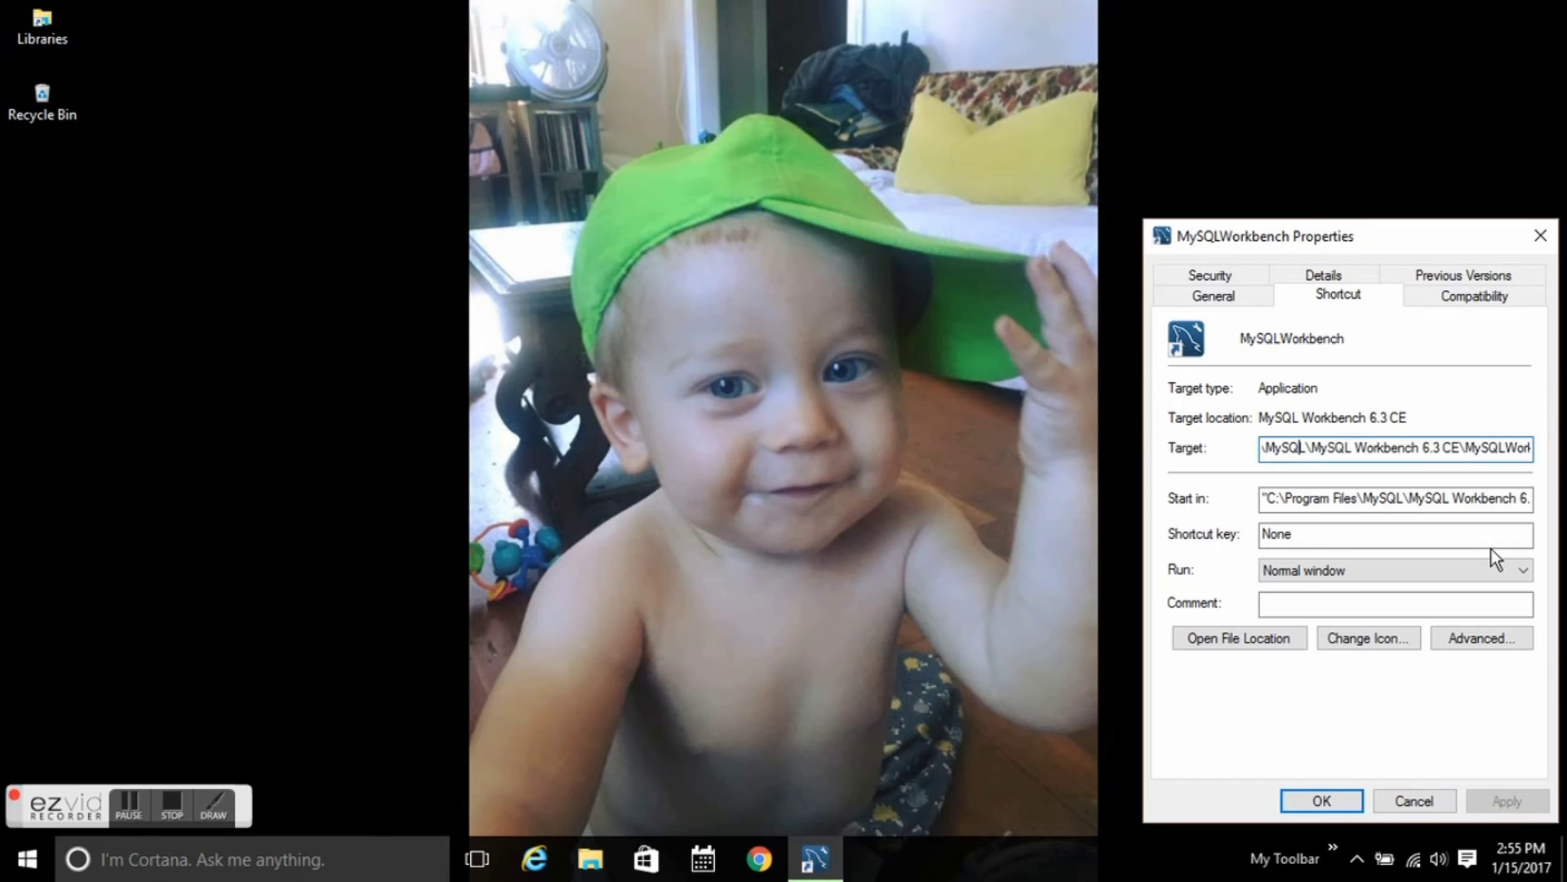